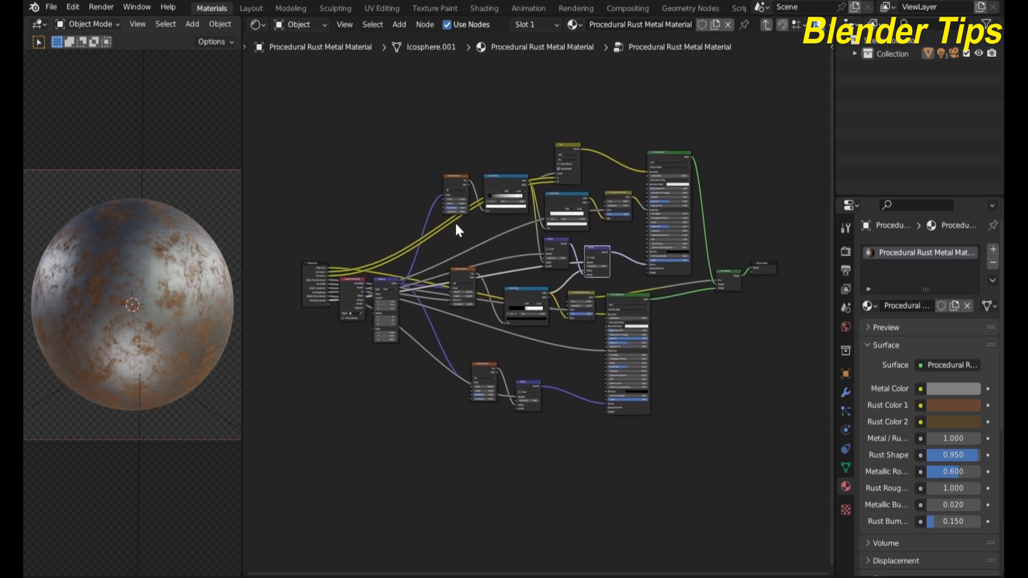
Examine the shader network inside the Procedural Rust Metal Material node group, including its Group Input node
scroll(456, 223, up, 2)
scroll(456, 224, down, 1)
middle_drag(456, 224, 452, 228)
drag(386, 88, 718, 252)
click(755, 182)
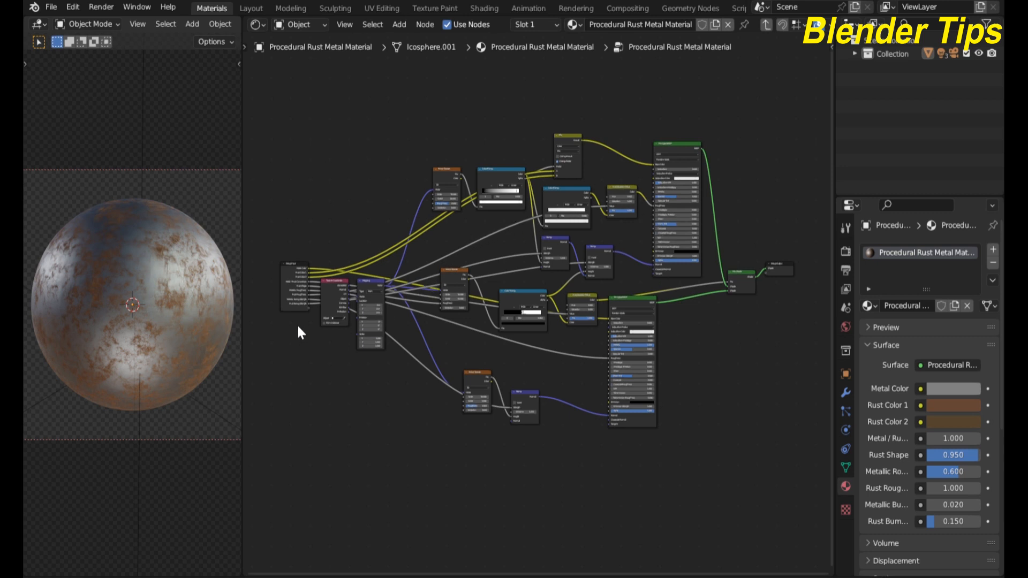
click(281, 272)
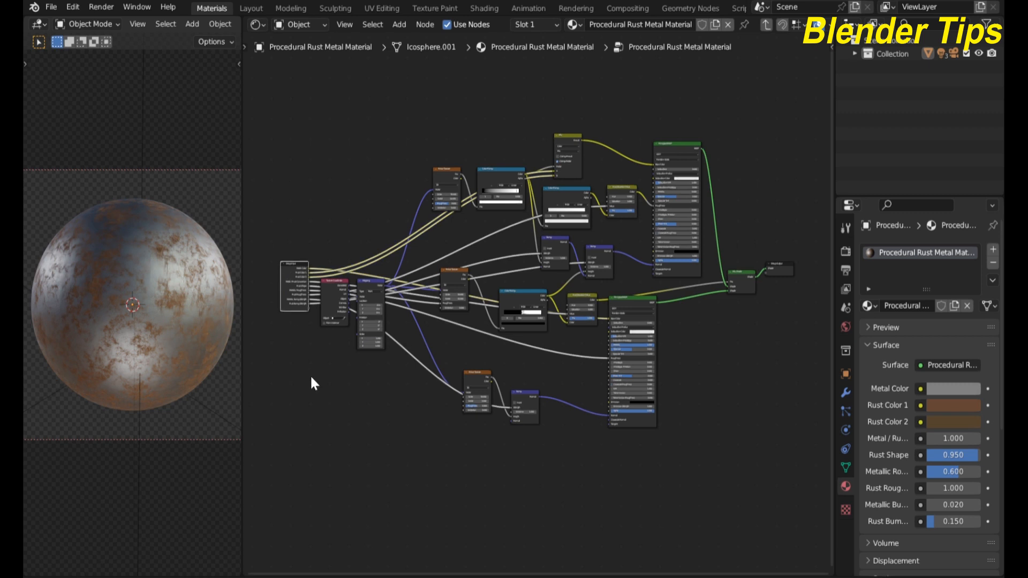
Exit the node group and examine the exposed parameters of the Procedural Rust Metal Material group node
key(Tab)
scroll(458, 295, up, 5)
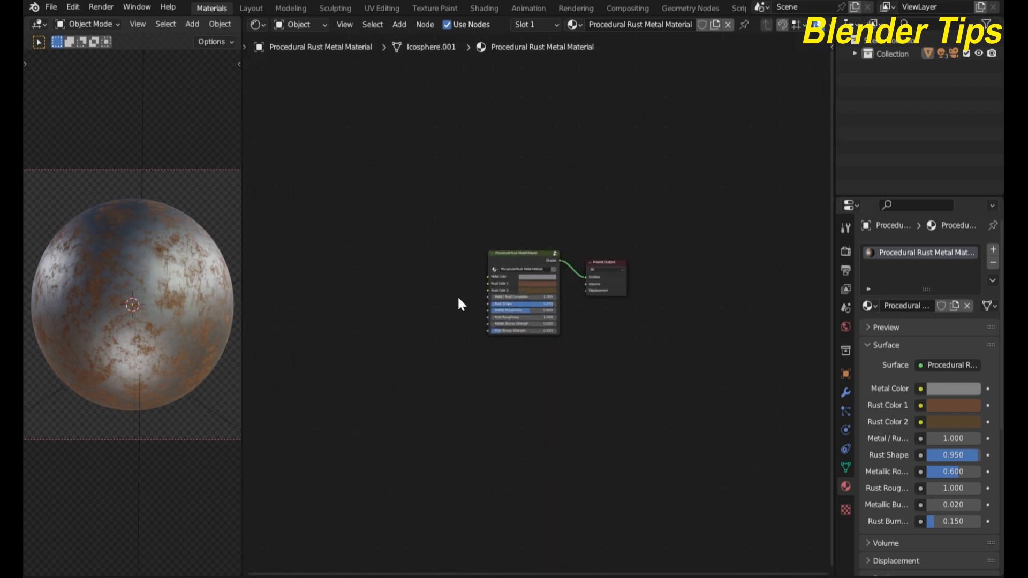
scroll(456, 303, up, 4)
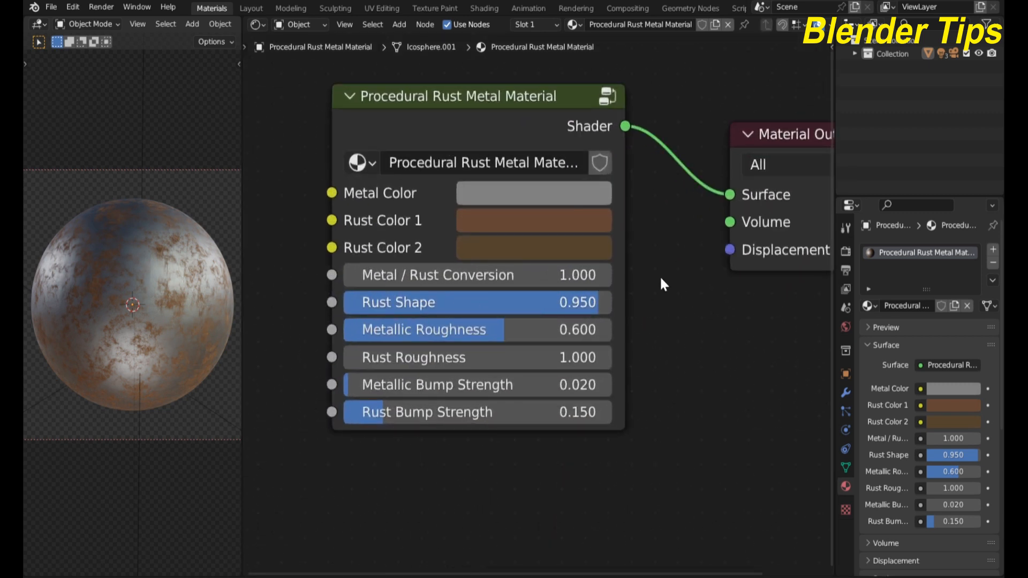
middle_drag(660, 275, 668, 313)
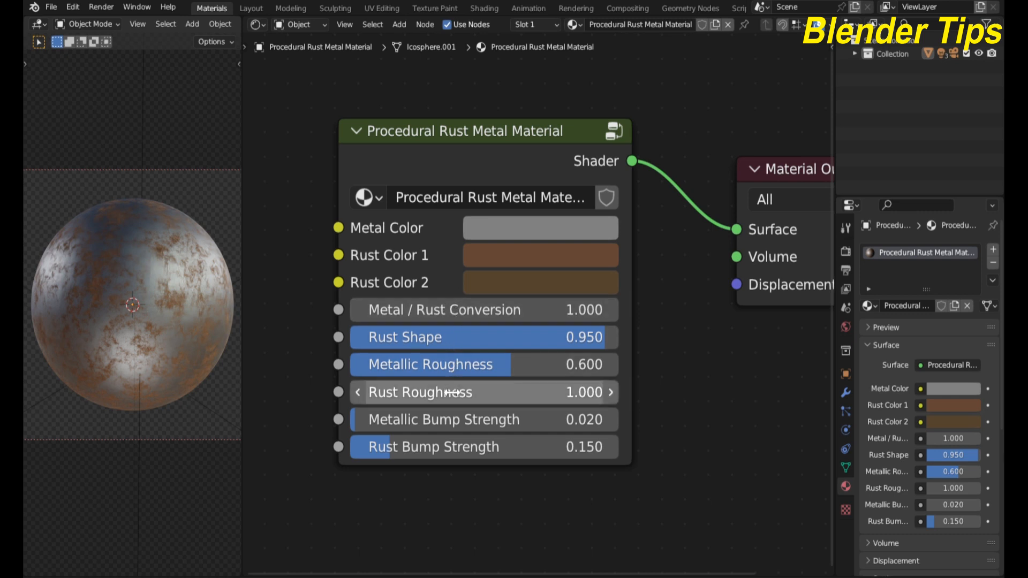
scroll(689, 268, up, 1)
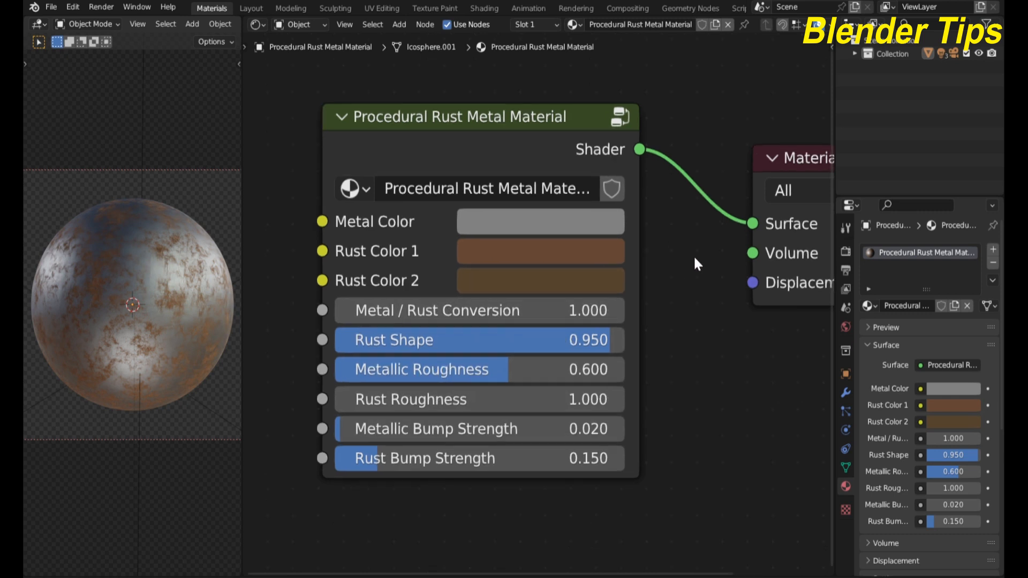
Try a green Metal Color on the rust metal group node, and undo the change
click(542, 231)
drag(502, 255, 508, 280)
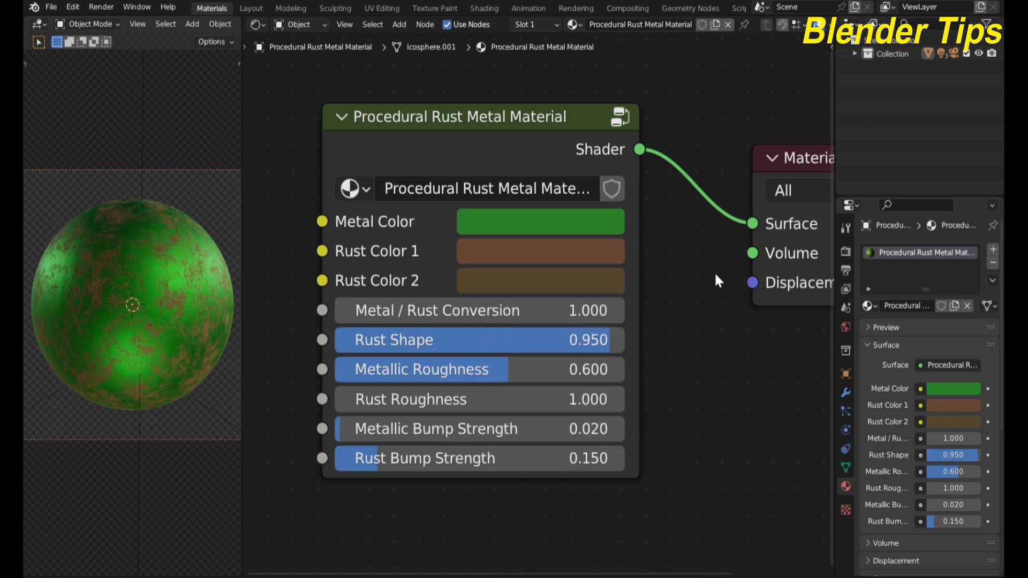
key(ctrl+z)
Try a green Rust Color 1 on the rust metal group node, and undo the change
scroll(583, 261, up, 1)
click(538, 239)
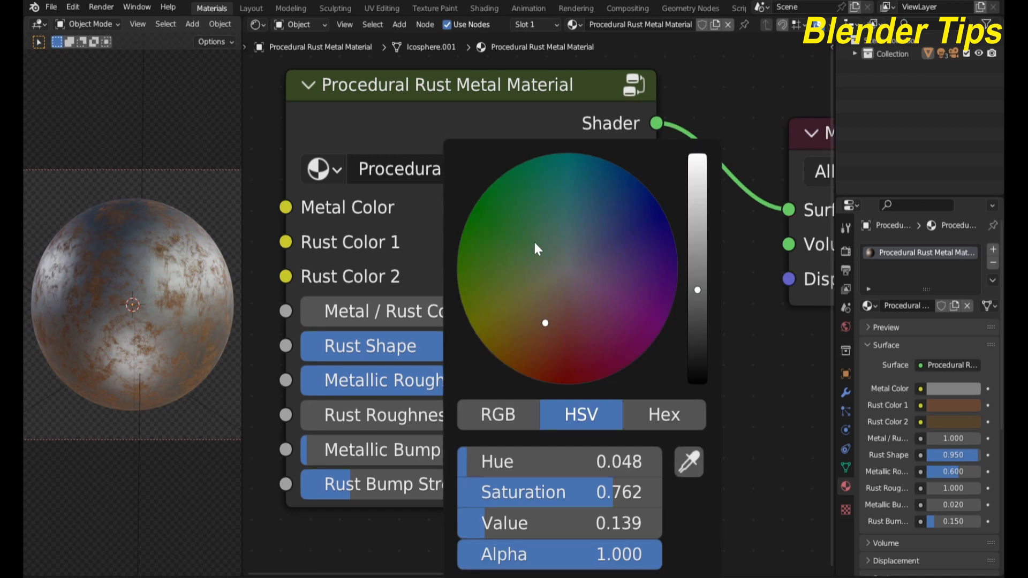
drag(540, 304, 496, 227)
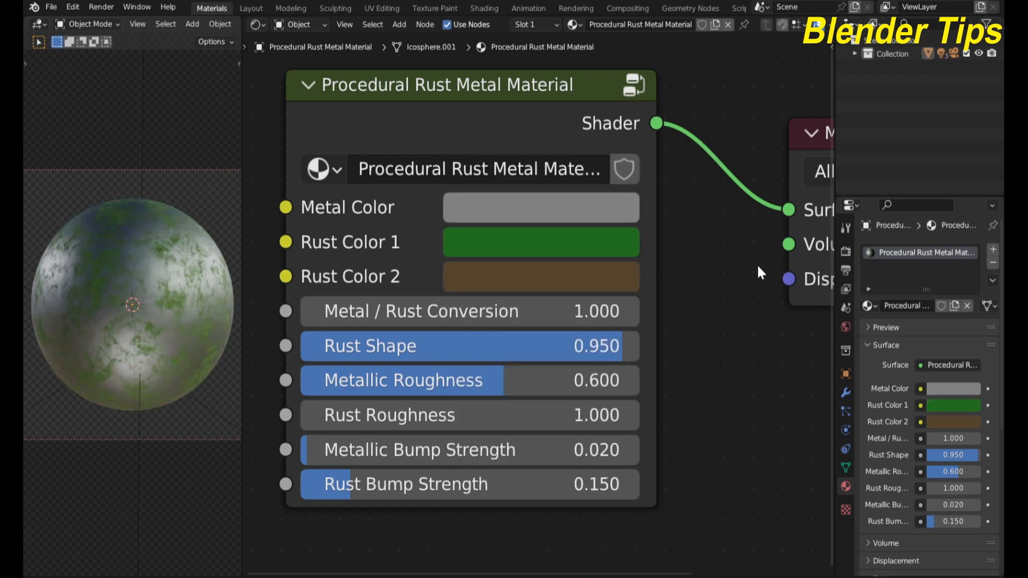
key(ctrl+z)
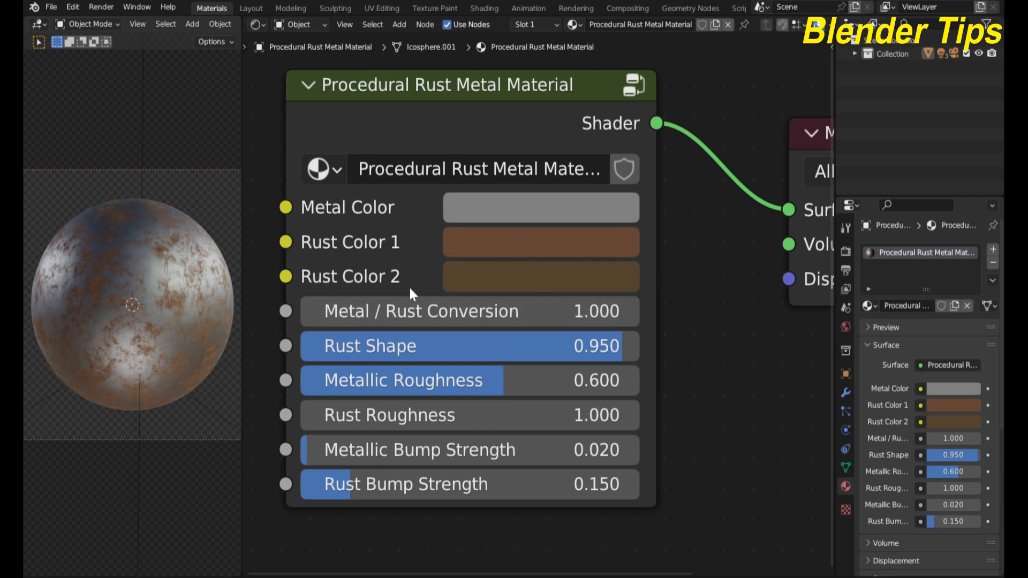
Try Metal / Rust Conversion values of 0.000 and 1.200 on the group node, and undo them
middle_drag(700, 277, 717, 244)
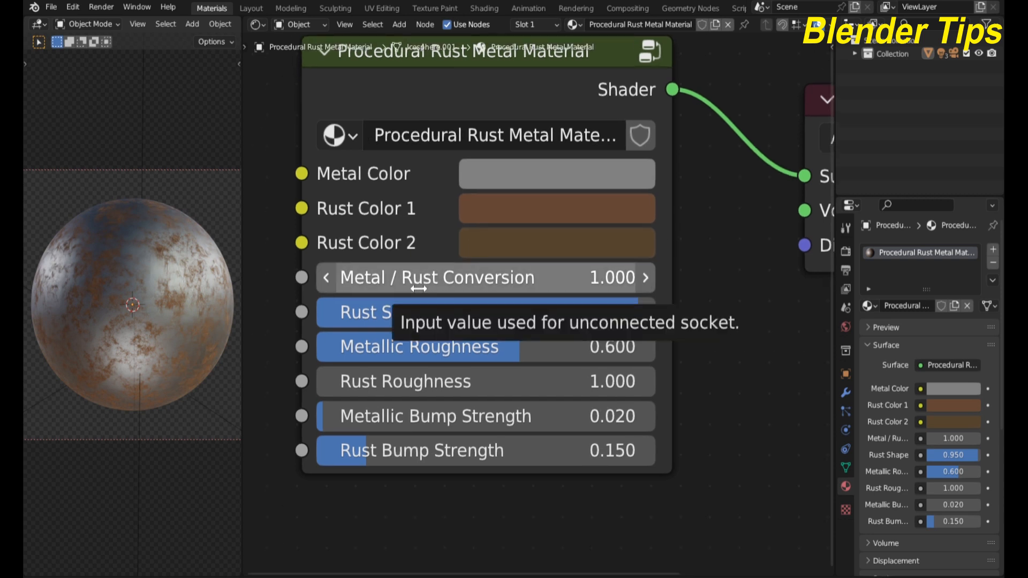
drag(395, 287, 344, 287)
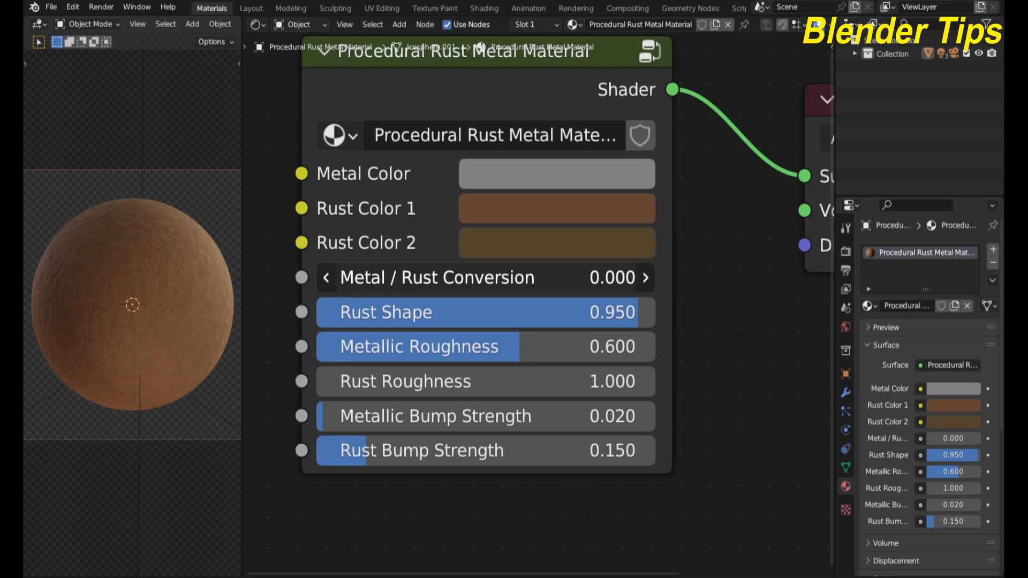
drag(344, 287, 408, 287)
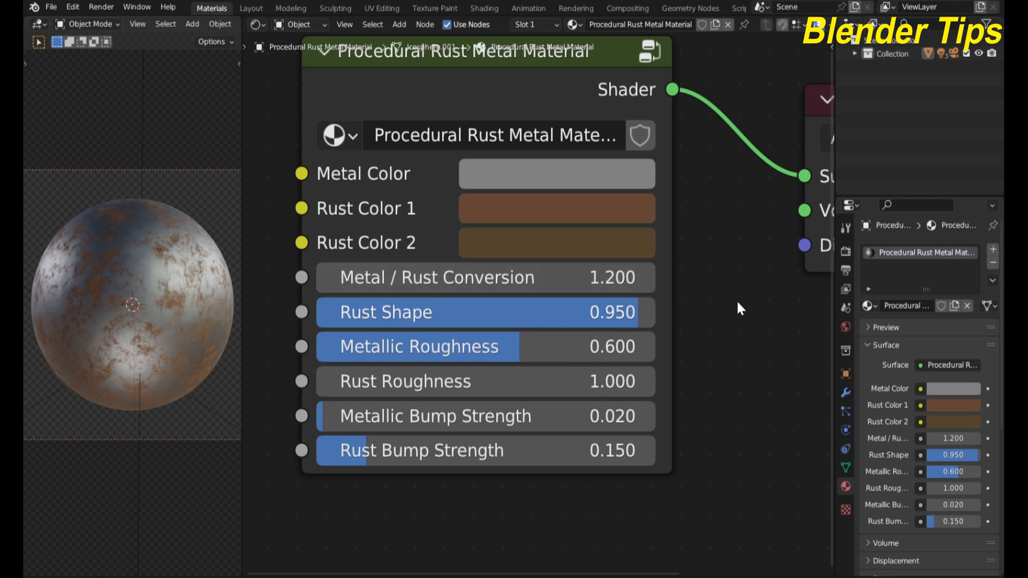
key(ctrl+z)
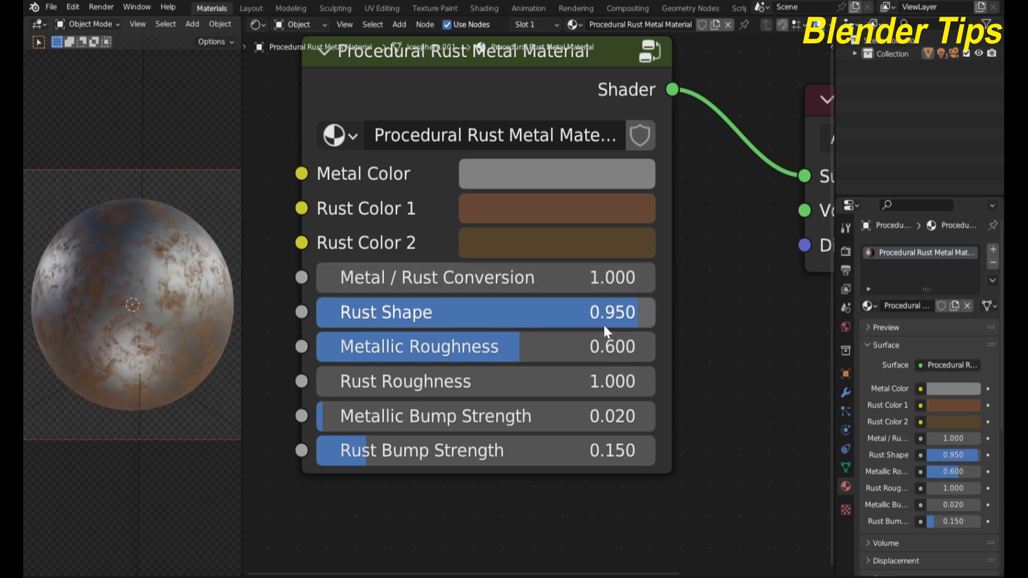
Try a Rust Shape of 0.592 and a Metallic Roughness of 0.117 on the group node, undoing each change
drag(604, 327, 629, 317)
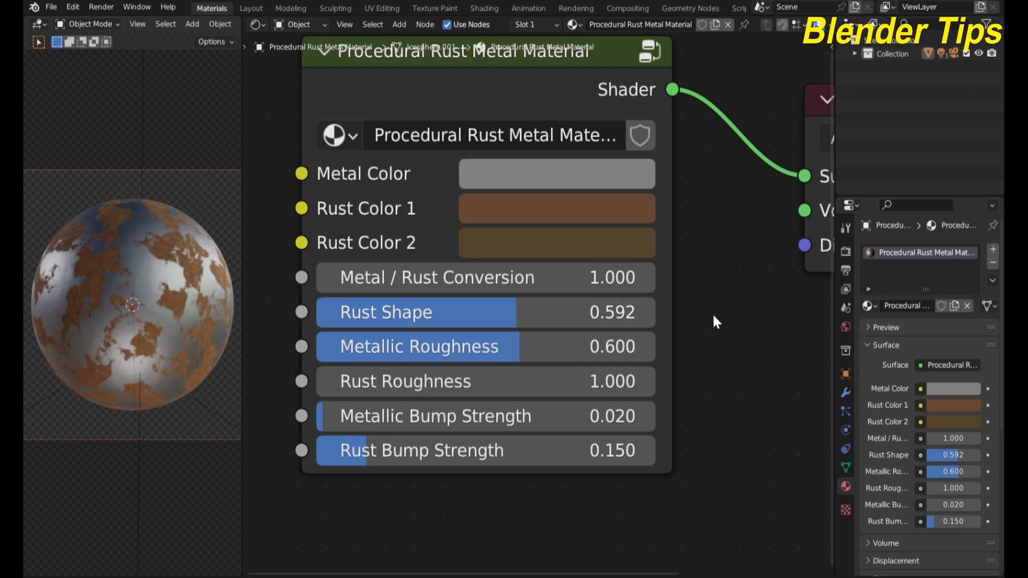
key(ctrl+z)
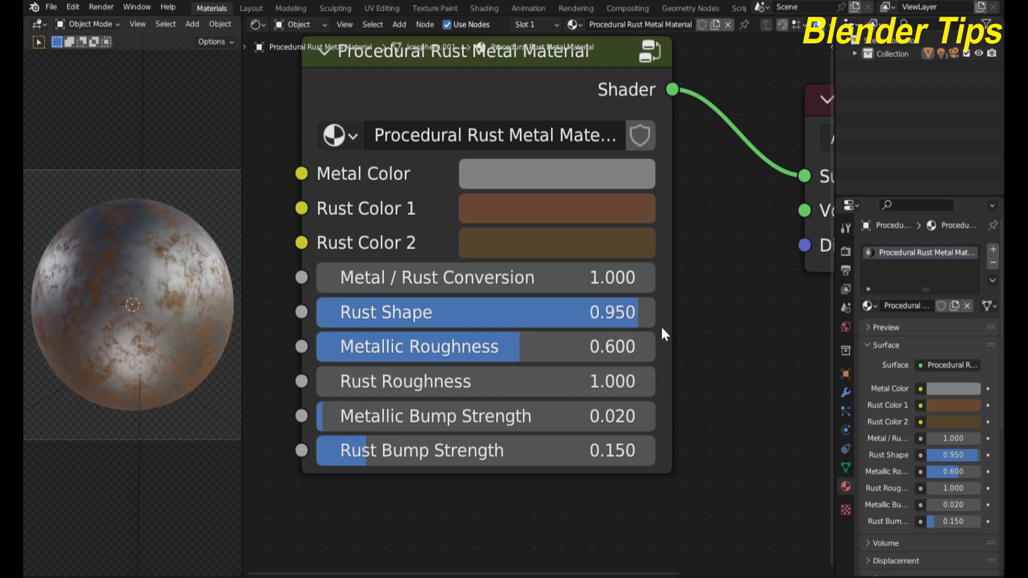
middle_drag(684, 317, 696, 302)
scroll(530, 309, down, 2)
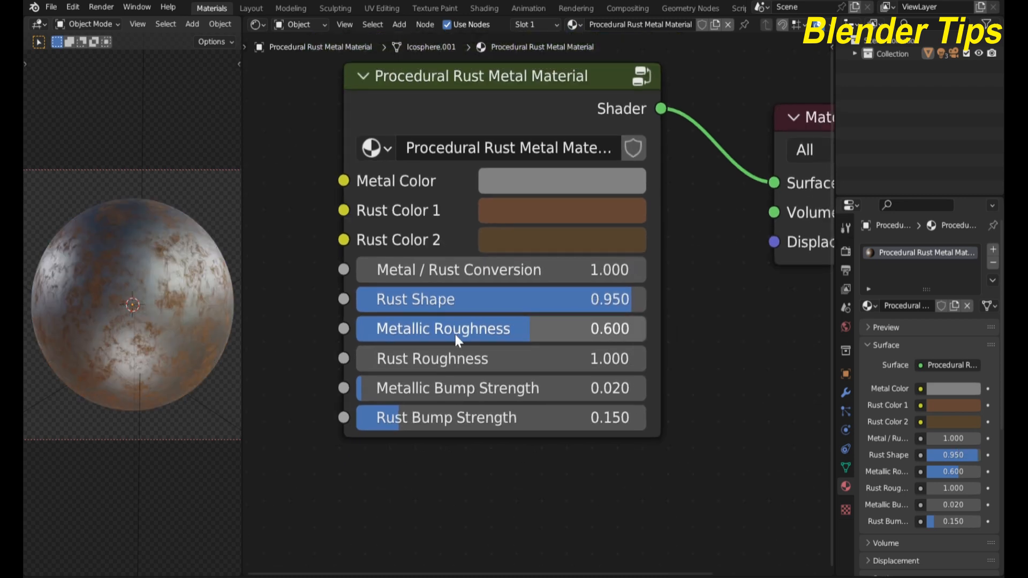
drag(455, 334, 310, 316)
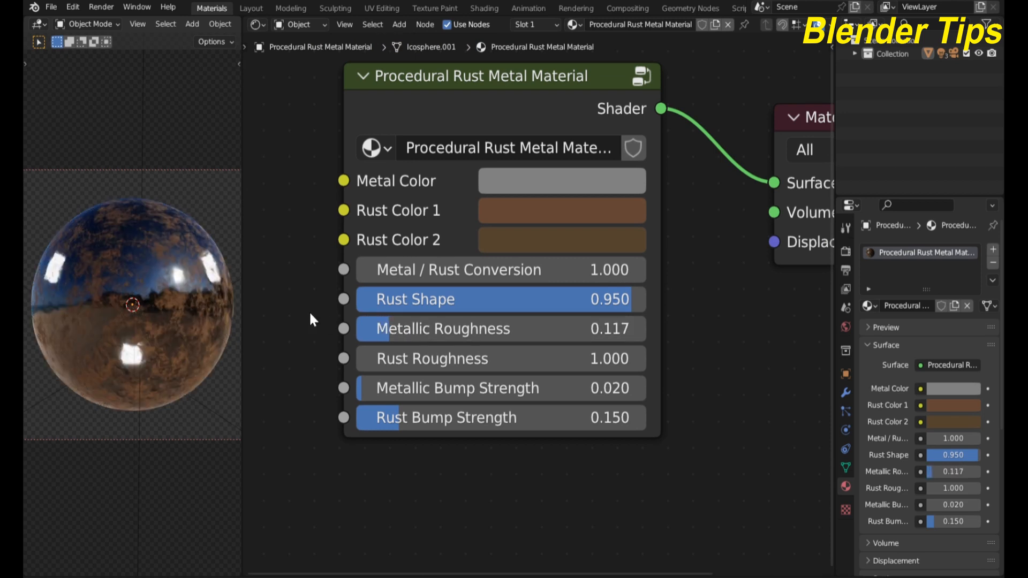
key(ctrl+z)
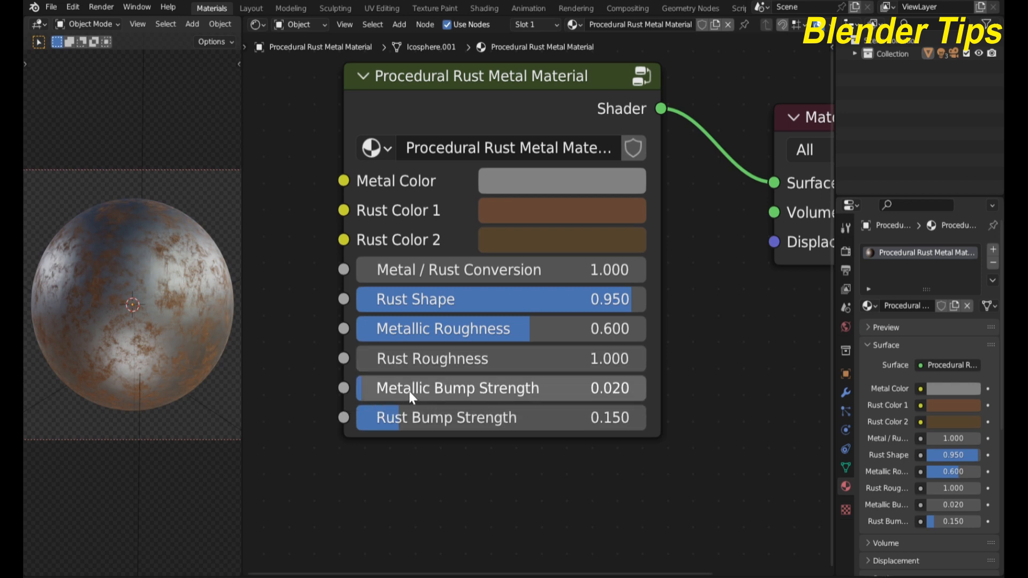
scroll(680, 271, down, 1)
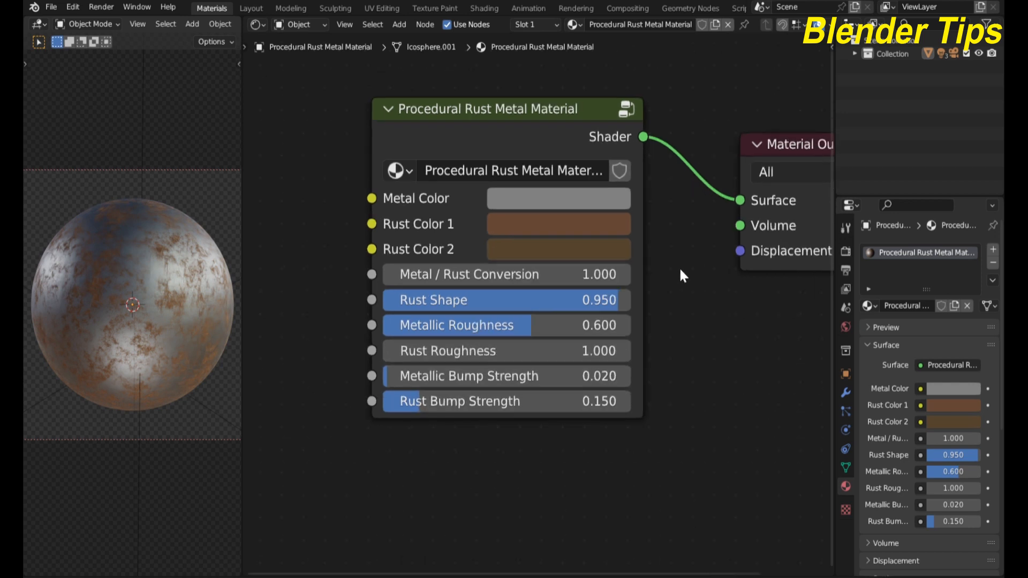
scroll(673, 325, down, 2)
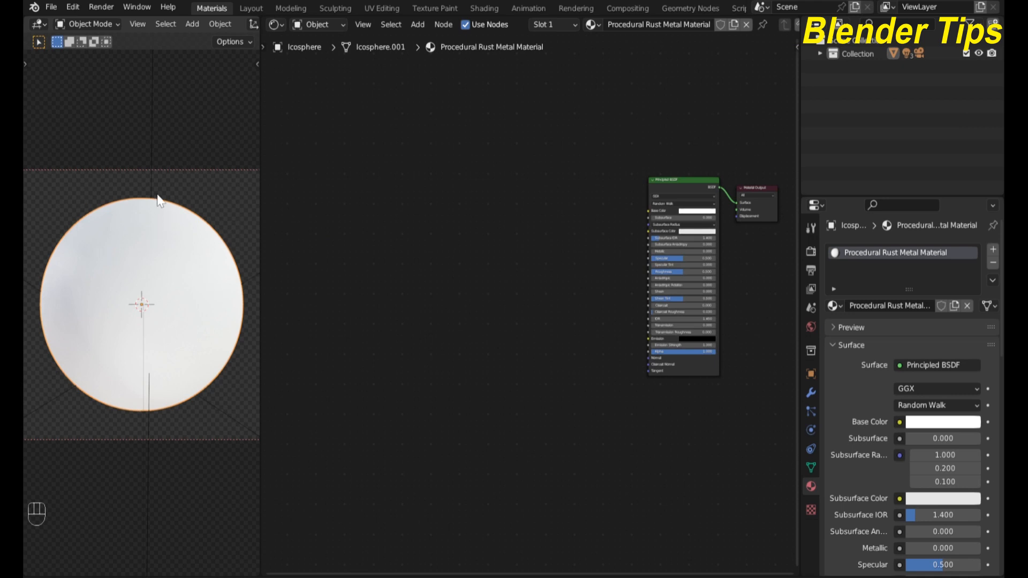
scroll(160, 177, down, 1)
scroll(161, 177, up, 1)
scroll(164, 173, down, 1)
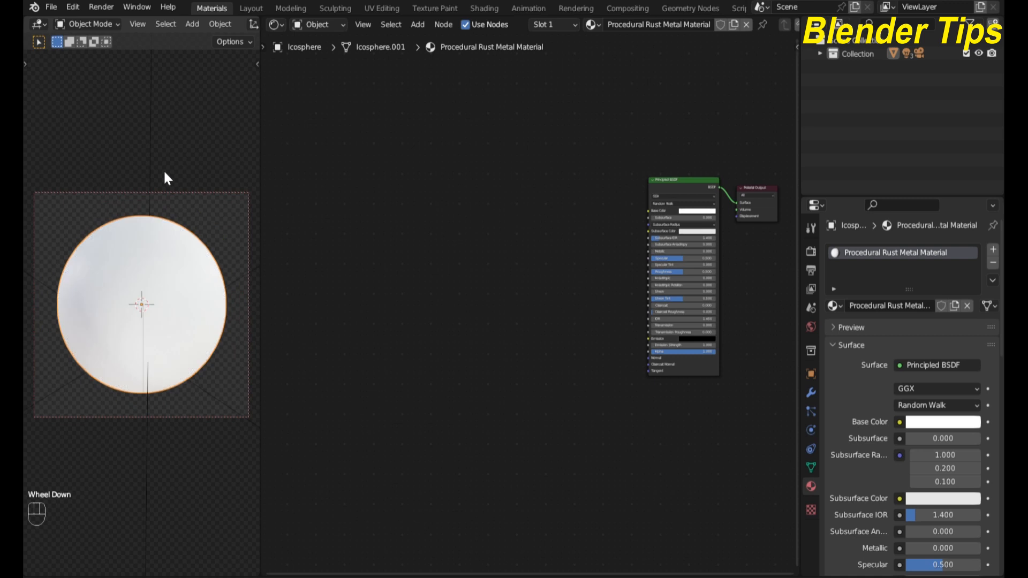
scroll(165, 172, up, 1)
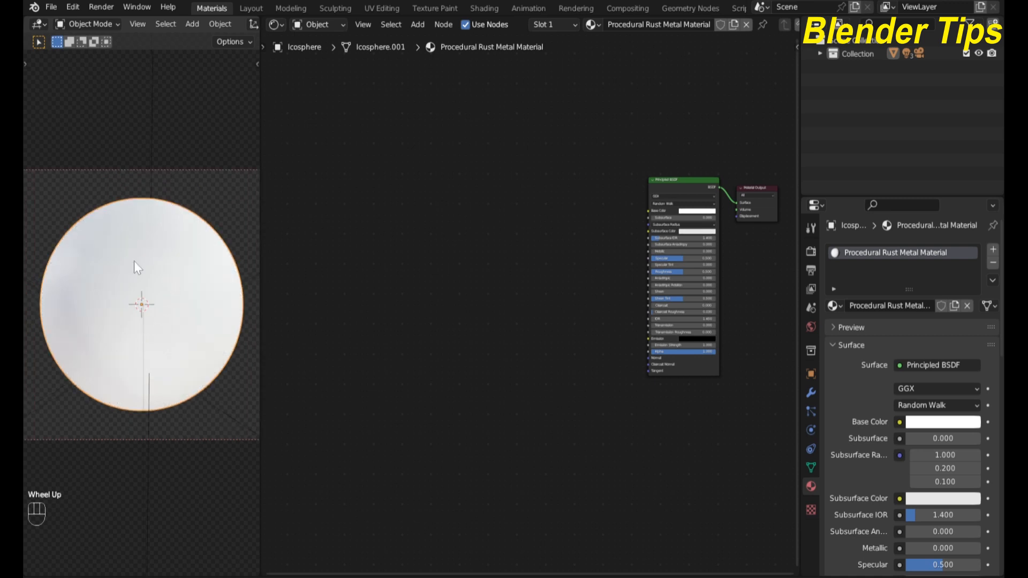
scroll(133, 261, down, 1)
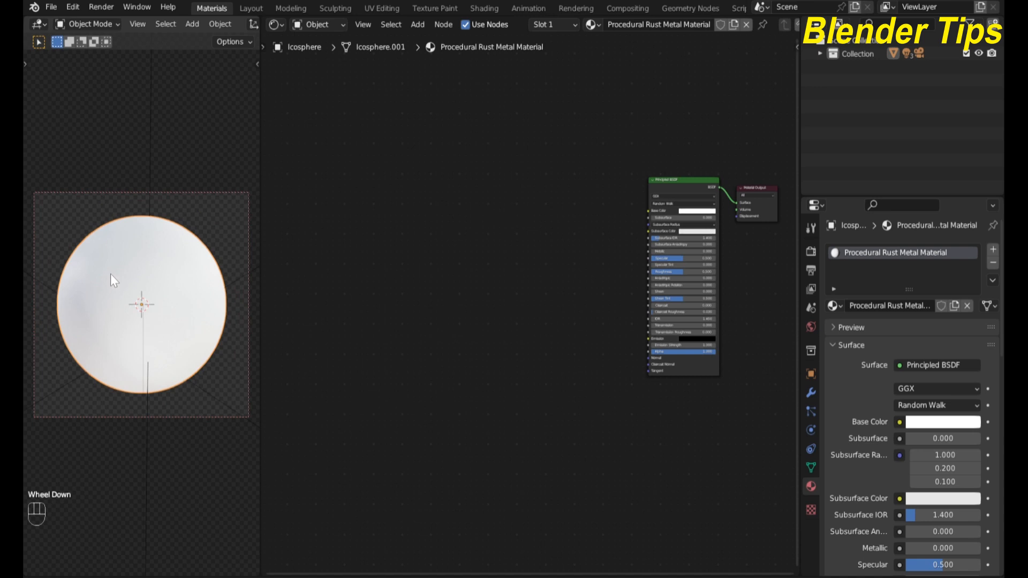
Inspect the icosphere's mesh density in Edit Mode and return to Object Mode
click(110, 269)
key(Tab)
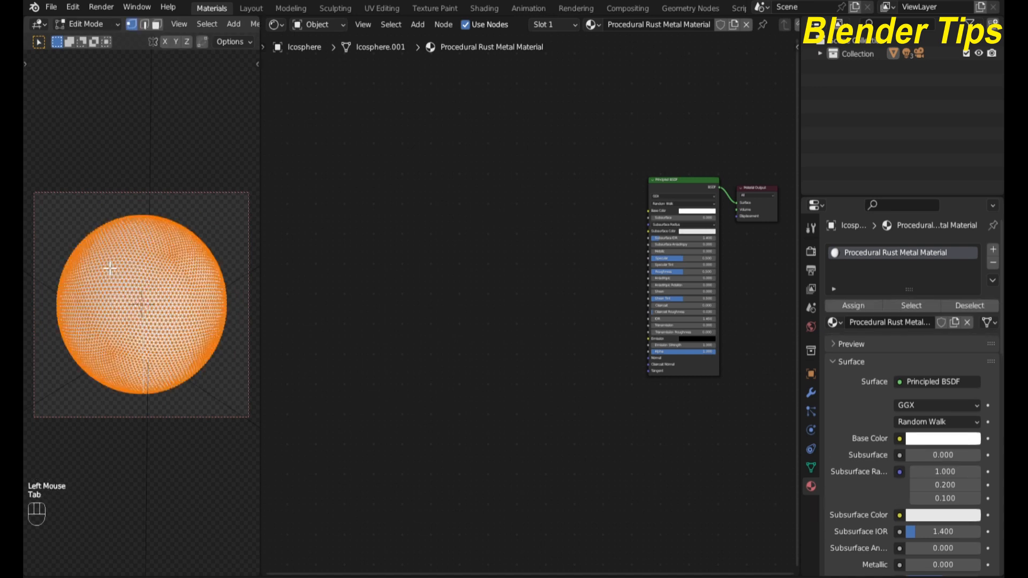
key(Tab)
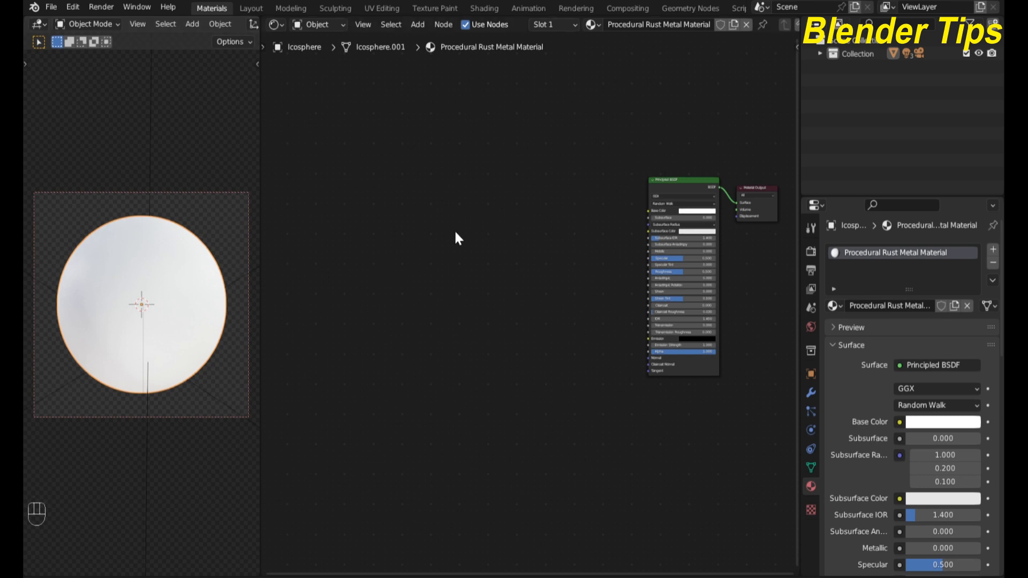
scroll(457, 236, down, 1)
middle_drag(433, 240, 416, 254)
scroll(419, 261, up, 2)
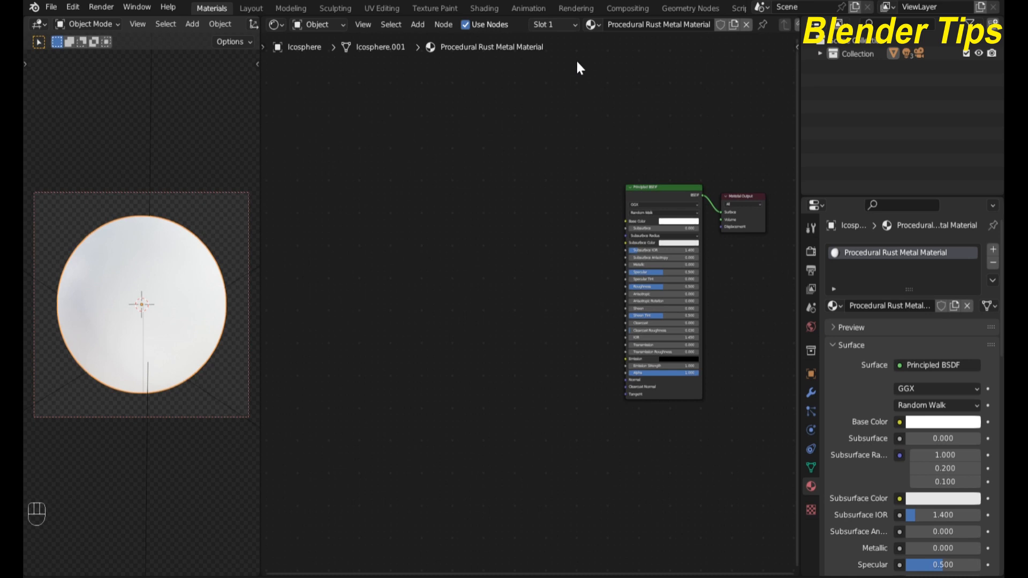
middle_drag(546, 262, 469, 272)
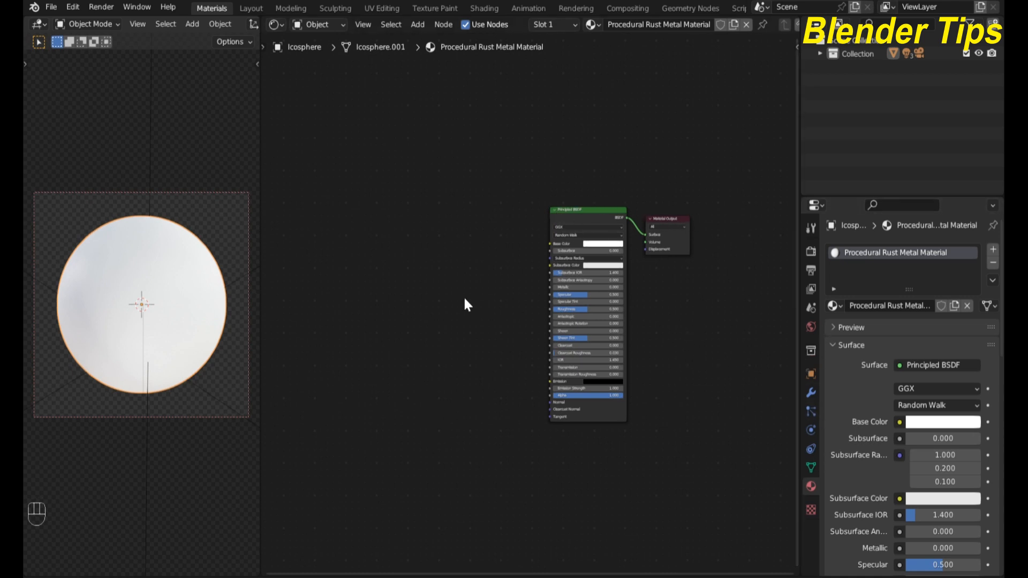
scroll(427, 310, up, 2)
middle_drag(426, 310, 426, 284)
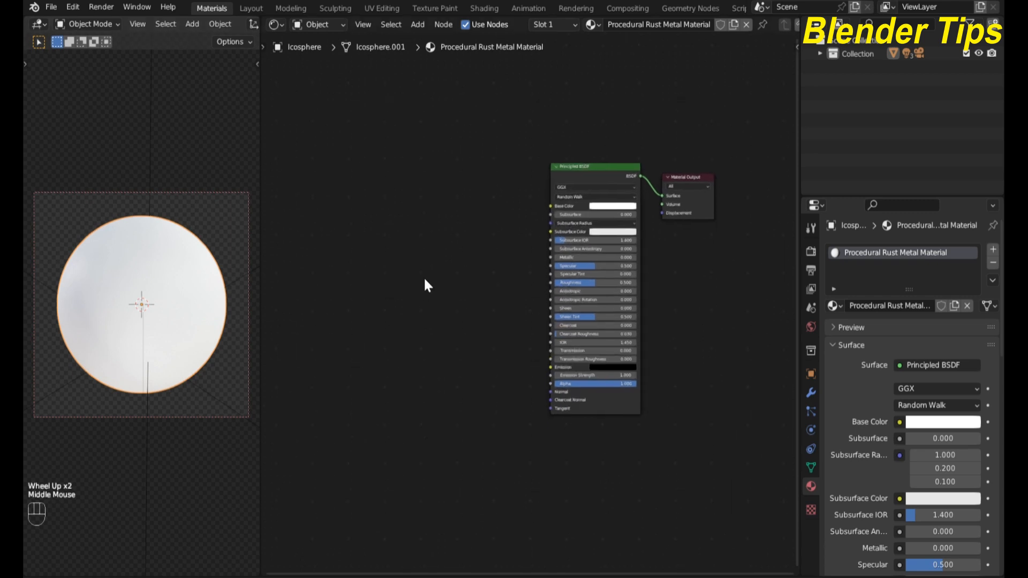
Add a Noise Texture node to the material, placing it to the left of the Principled BSDF
scroll(389, 340, down, 1)
middle_drag(389, 339, 362, 338)
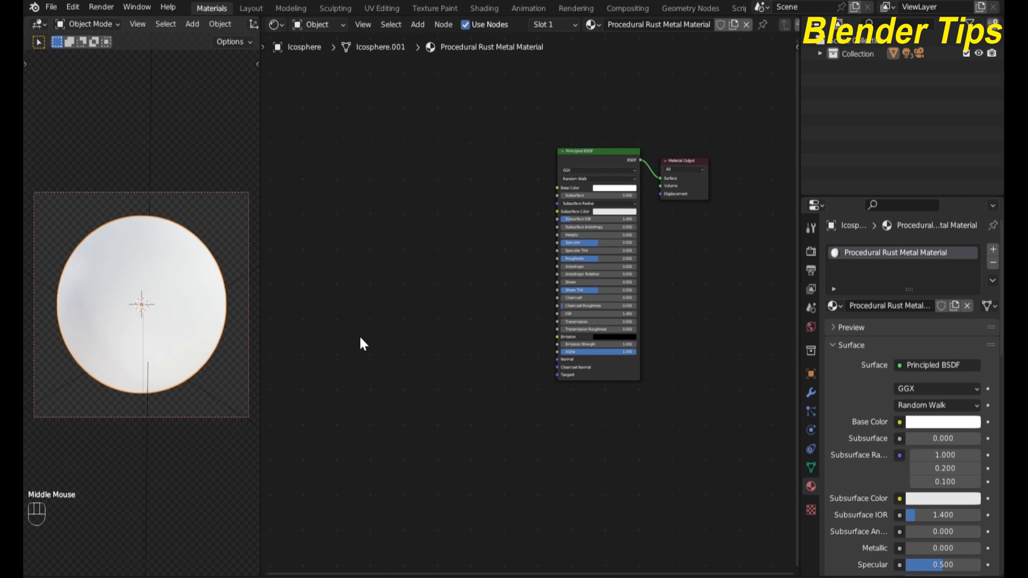
key(F6)
key(shift+a)
click(360, 337)
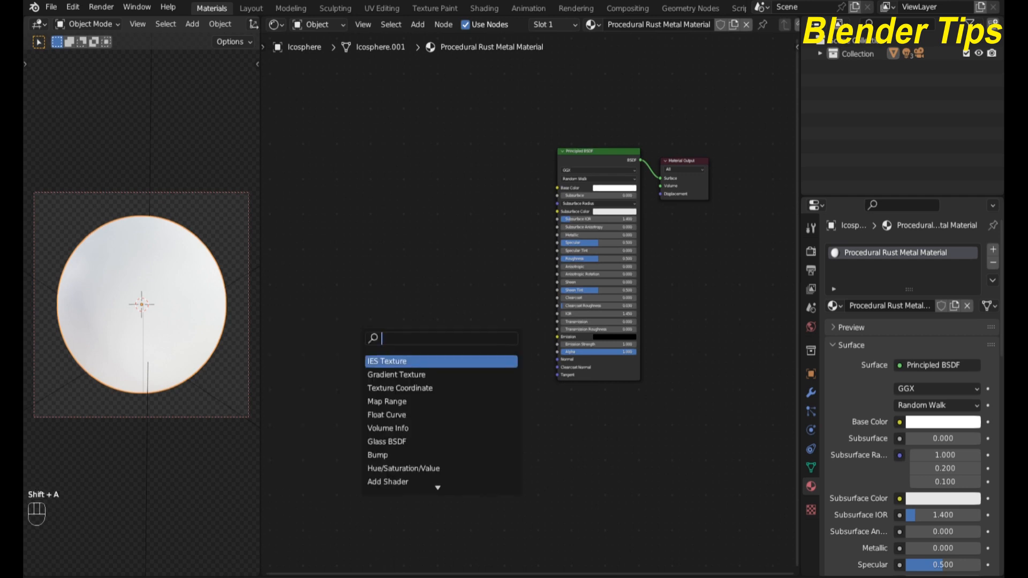
text(no)
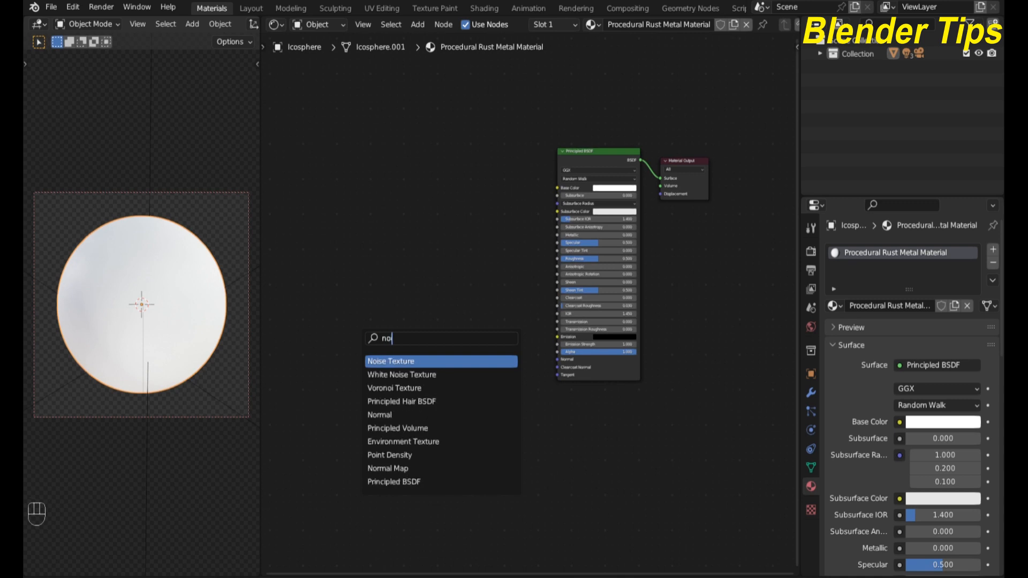
key(Return)
click(316, 362)
Add linked Texture Coordinate and Mapping nodes feeding the Noise Texture's Vector input
middle_drag(404, 377, 490, 363)
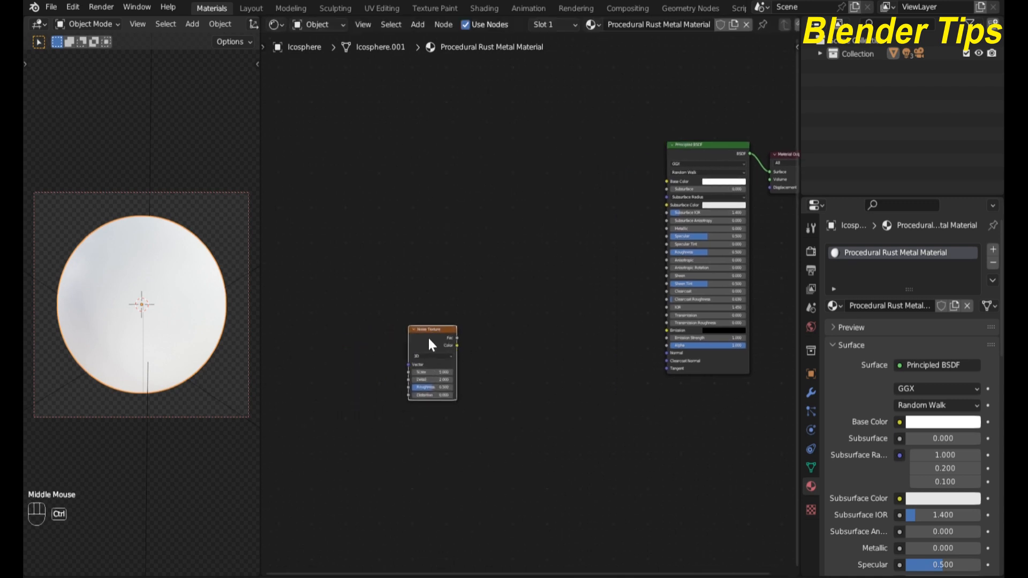
key(ctrl+t)
middle_drag(449, 444, 477, 413)
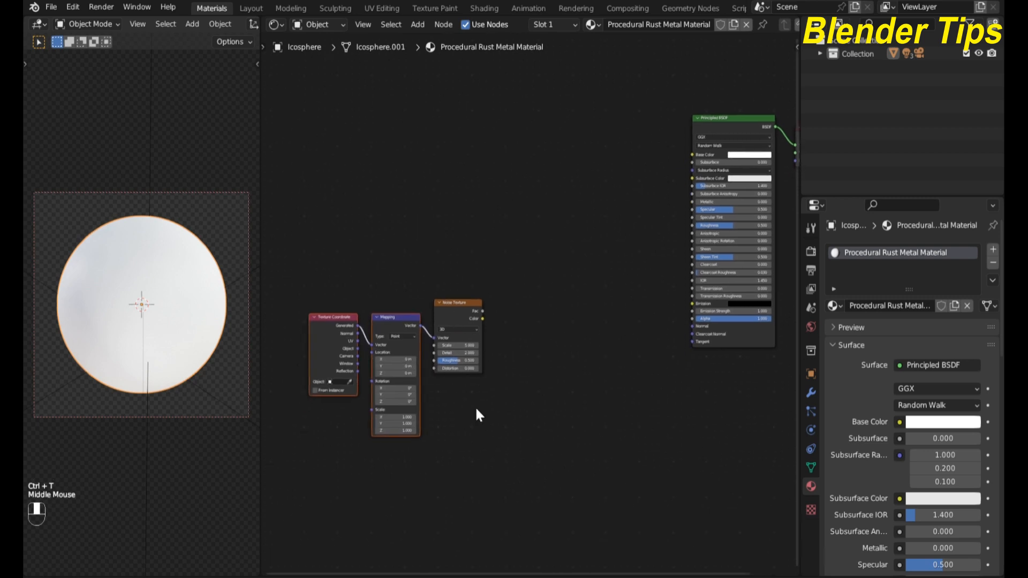
scroll(336, 268, up, 2)
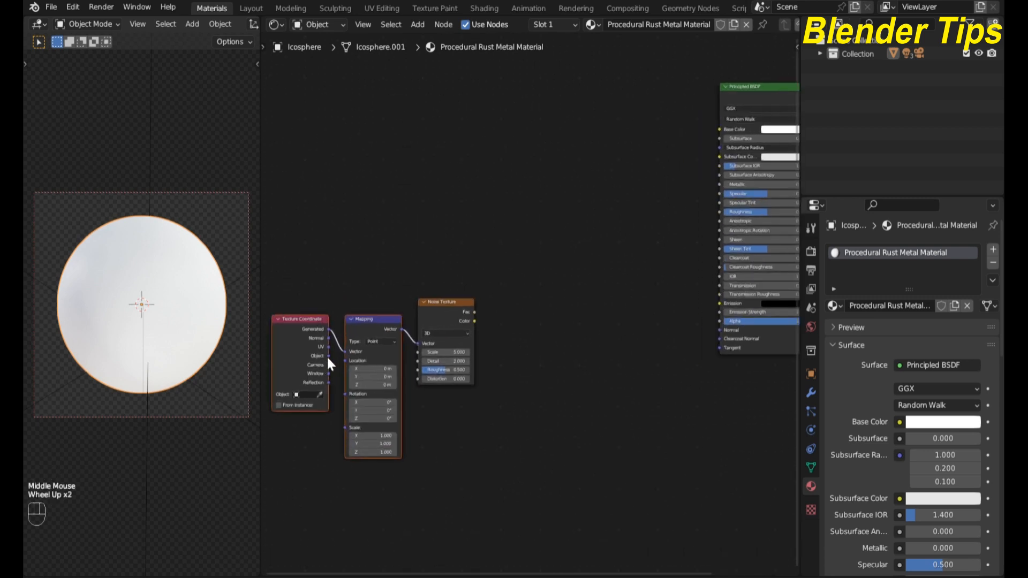
Link the Texture Coordinate node's Object output to the Mapping node's Vector input
drag(328, 356, 352, 351)
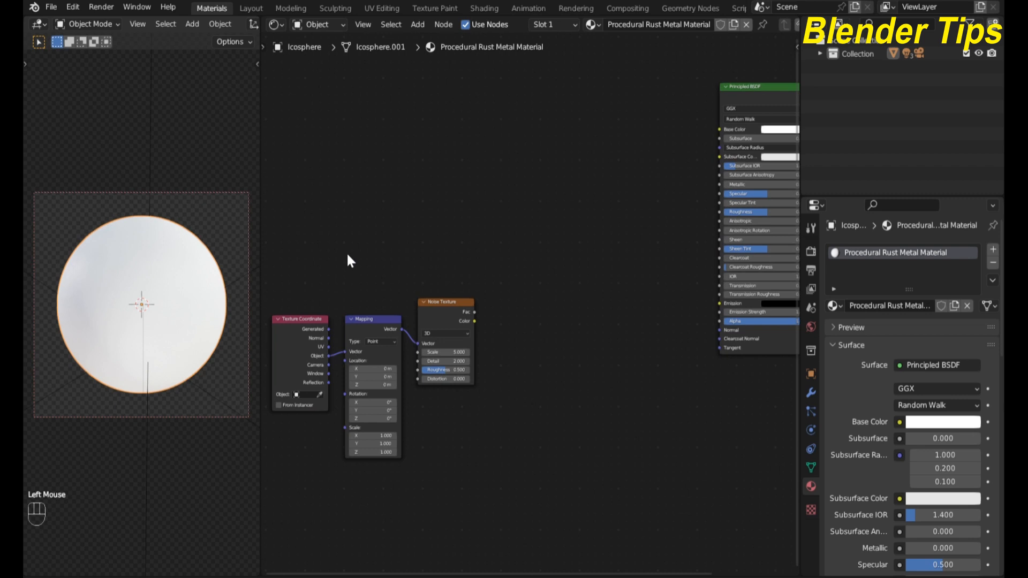
scroll(348, 252, down, 2)
middle_drag(348, 251, 359, 237)
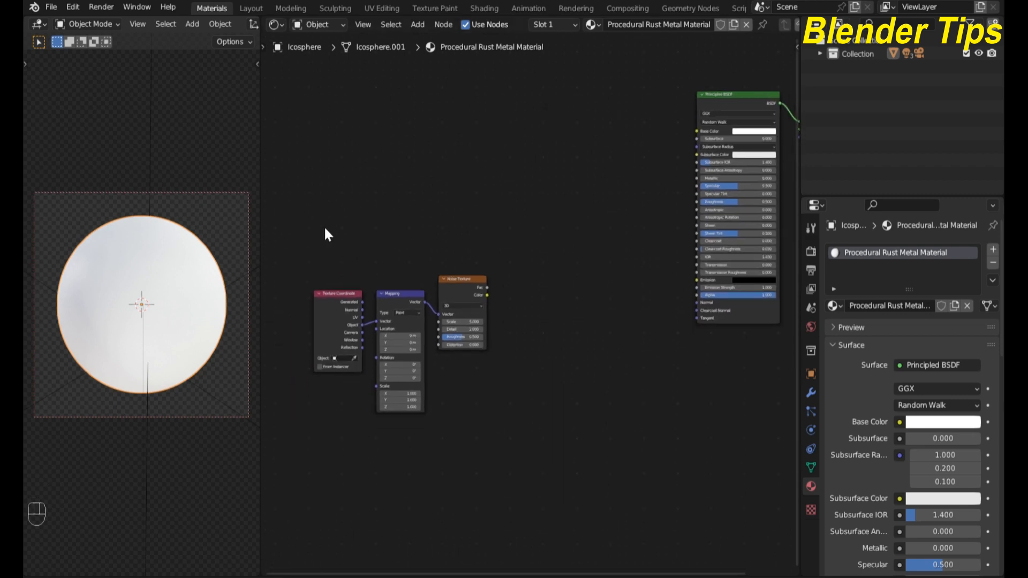
Check in the add-on preferences whether Node Wrangler is enabled, and close the preferences
click(74, 6)
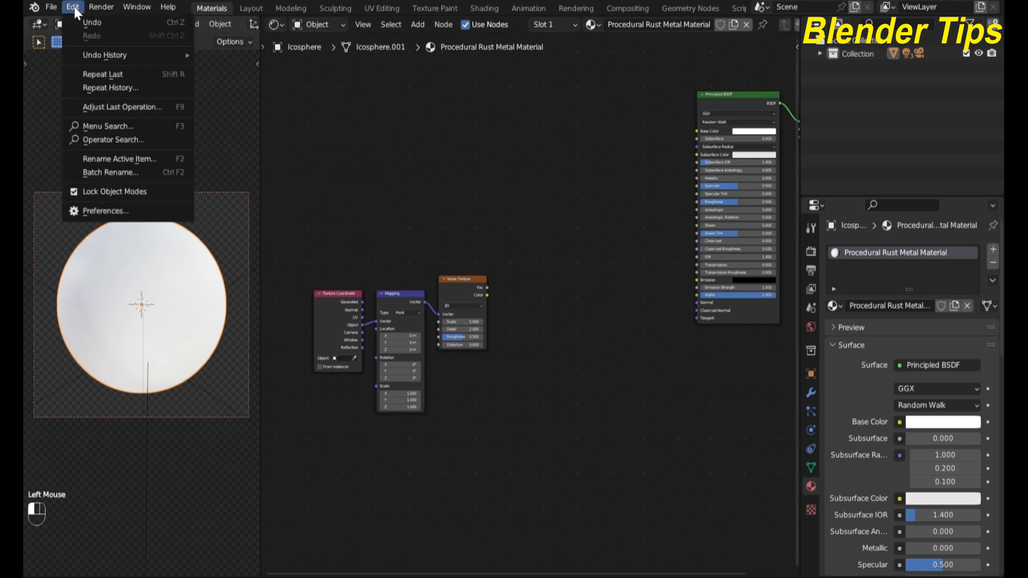
click(110, 211)
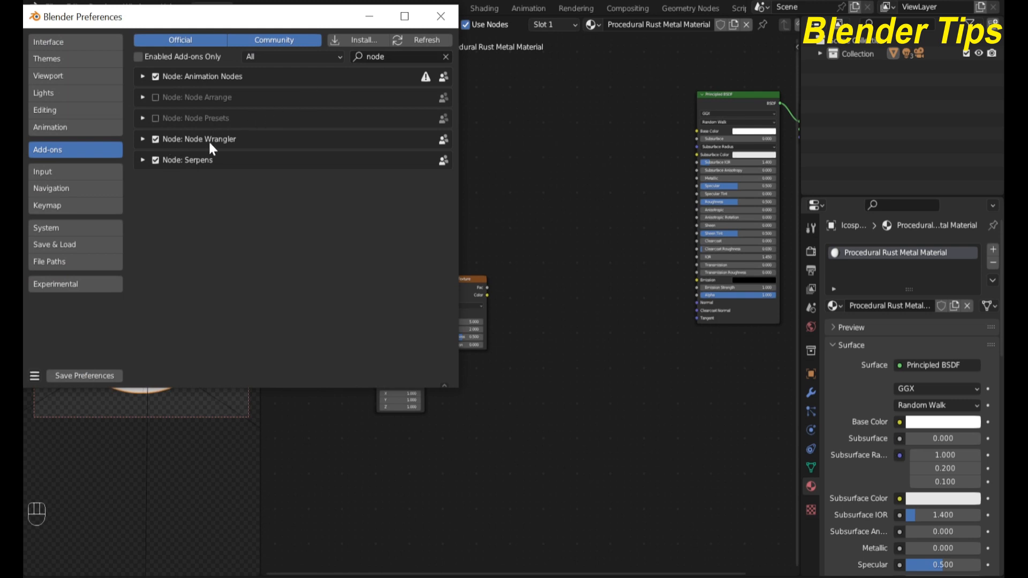
click(441, 16)
Preview the Noise Texture node's output directly on the icosphere with Node Wrangler
scroll(541, 278, up, 4)
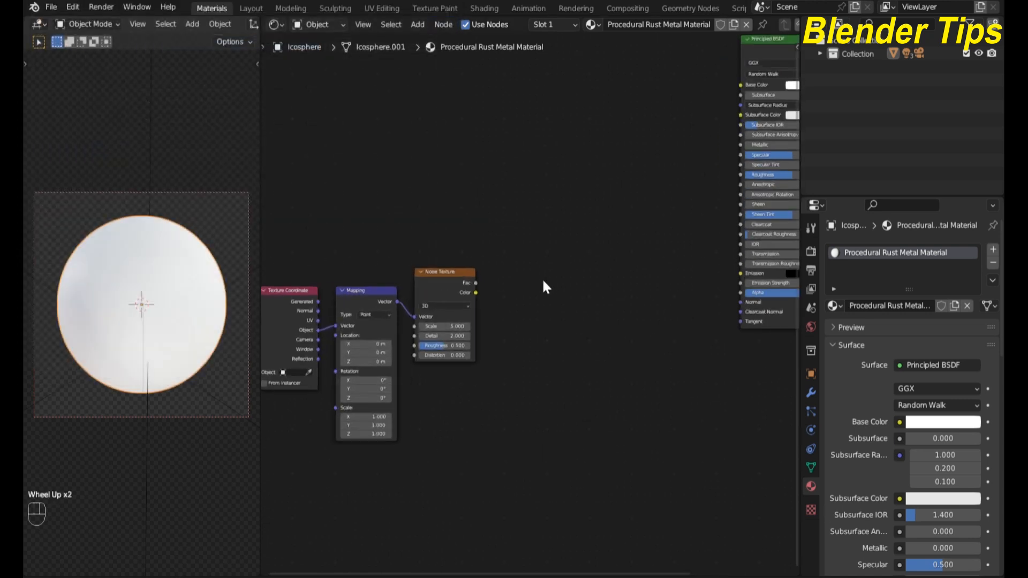
click(432, 289)
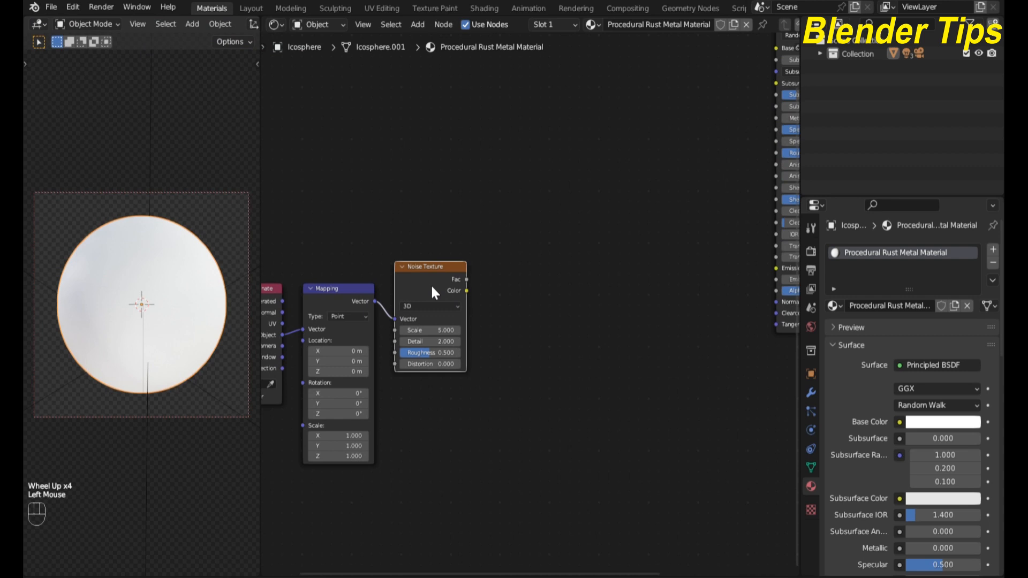
ctrl+shift+click(433, 289)
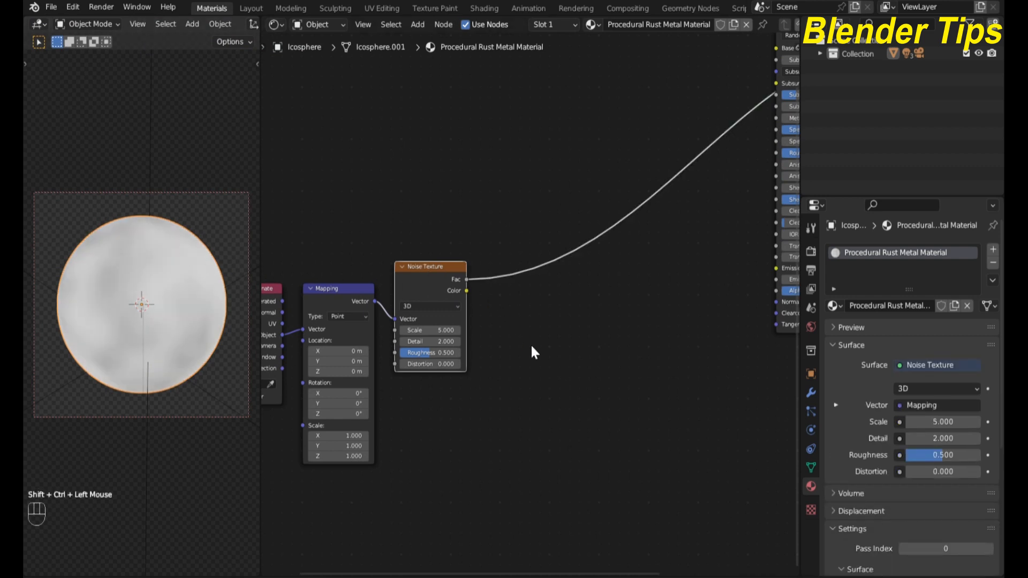
Set the Noise Texture's Scale to 20
middle_drag(532, 345, 591, 310)
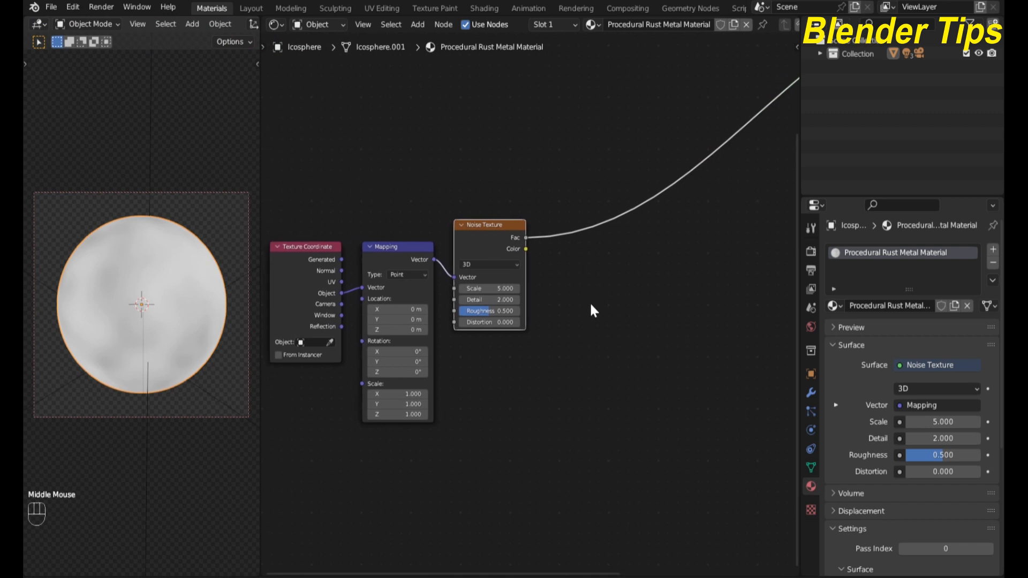
scroll(591, 304, up, 2)
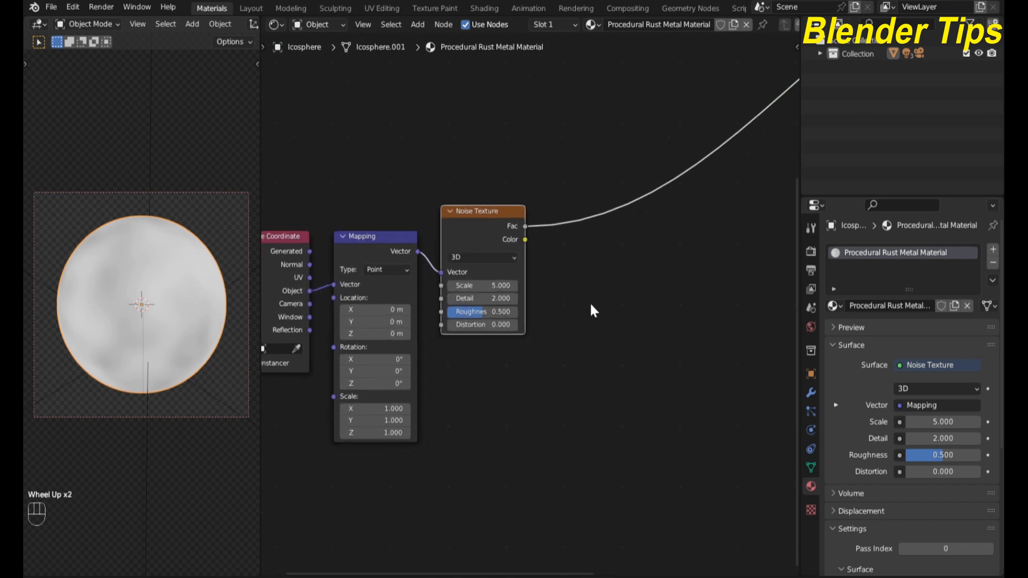
scroll(589, 301, up, 2)
drag(459, 283, 482, 282)
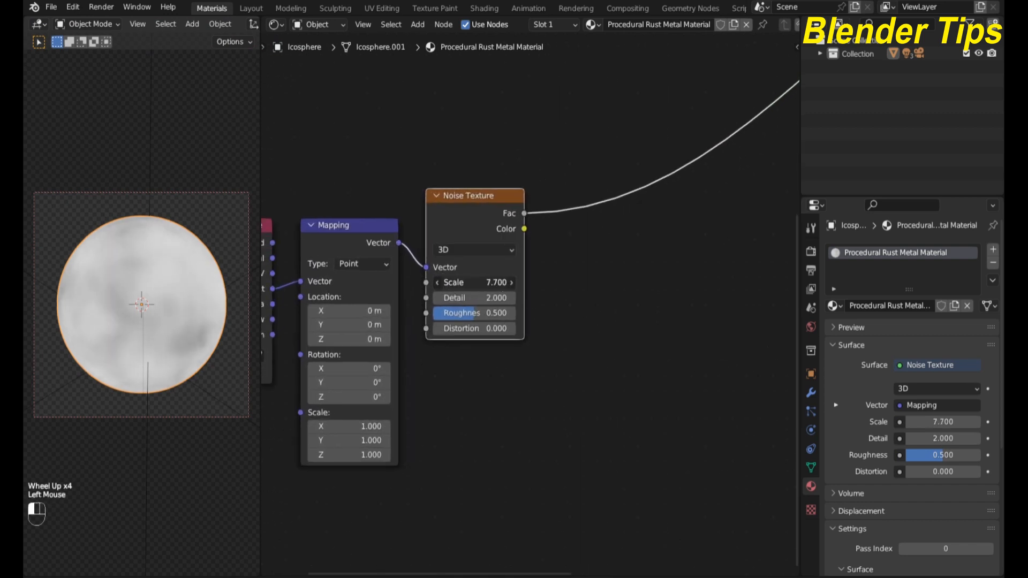
double_click(459, 283)
text(2)
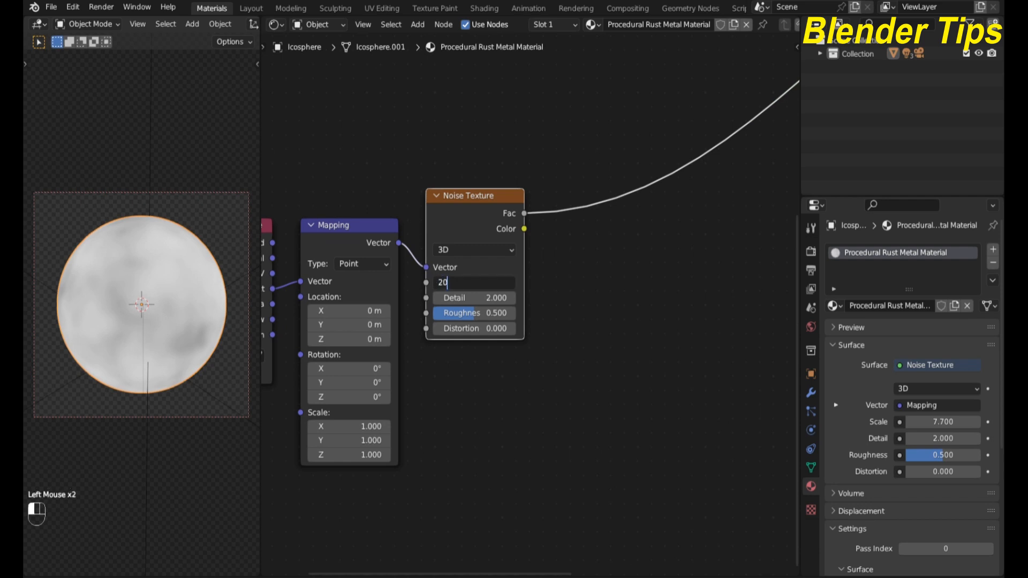
text(0)
key(Return)
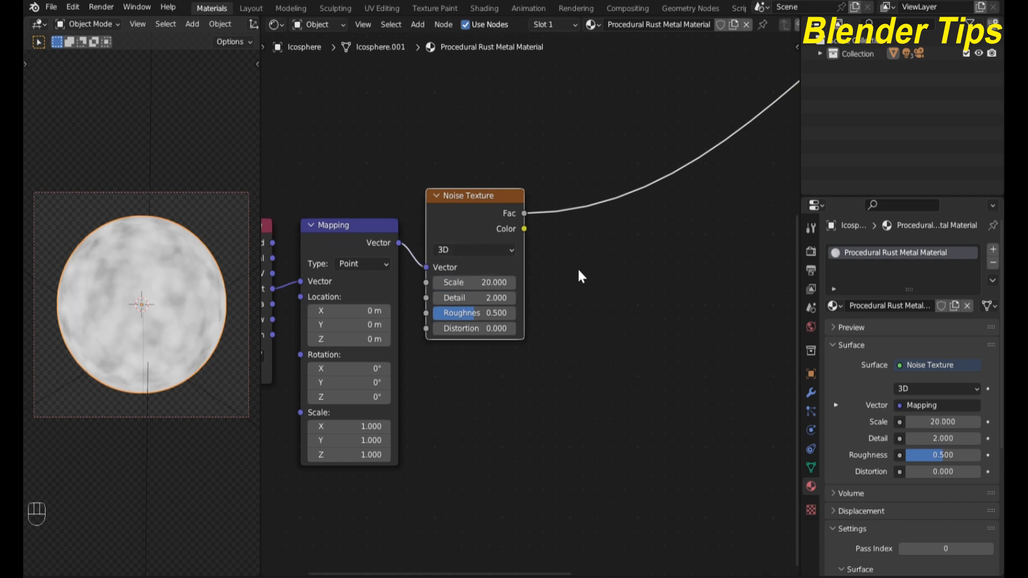
Link the noise Fac output to the Principled BSDF's Normal input and reconnect the Principled BSDF to the Material Output
scroll(634, 277, down, 2)
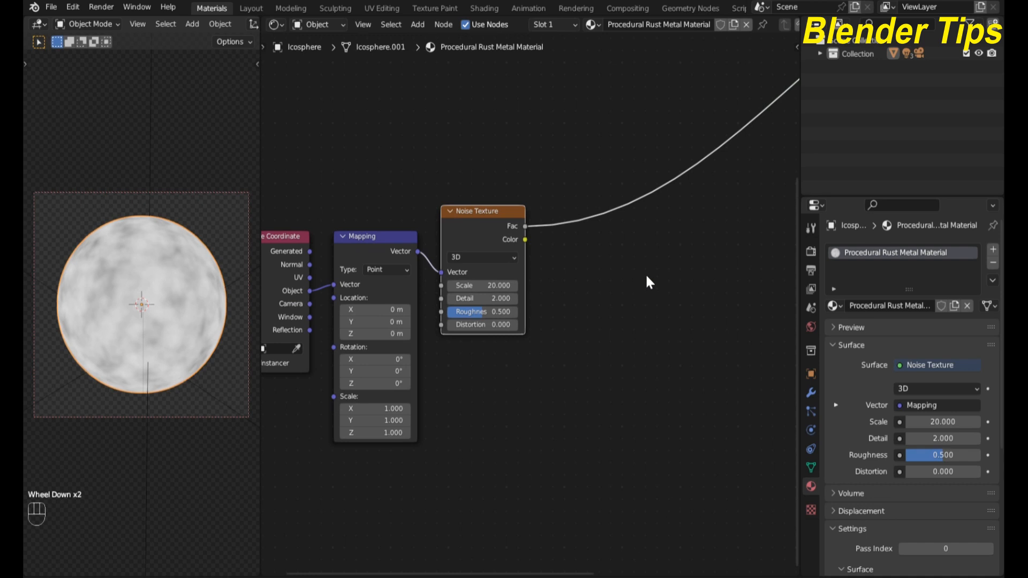
scroll(645, 278, down, 2)
middle_drag(644, 279, 537, 424)
scroll(629, 328, down, 3)
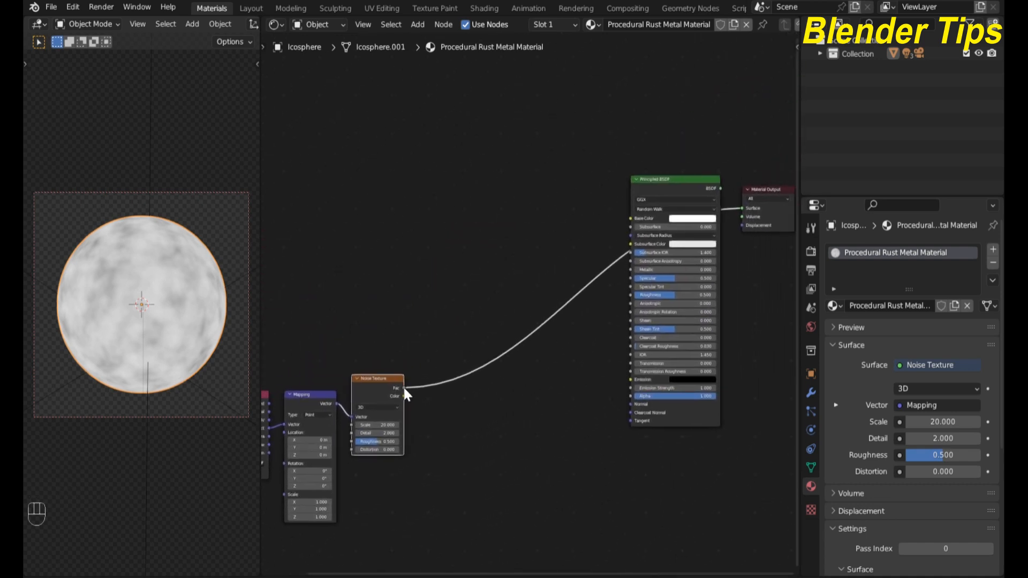
drag(404, 389, 627, 402)
click(654, 188)
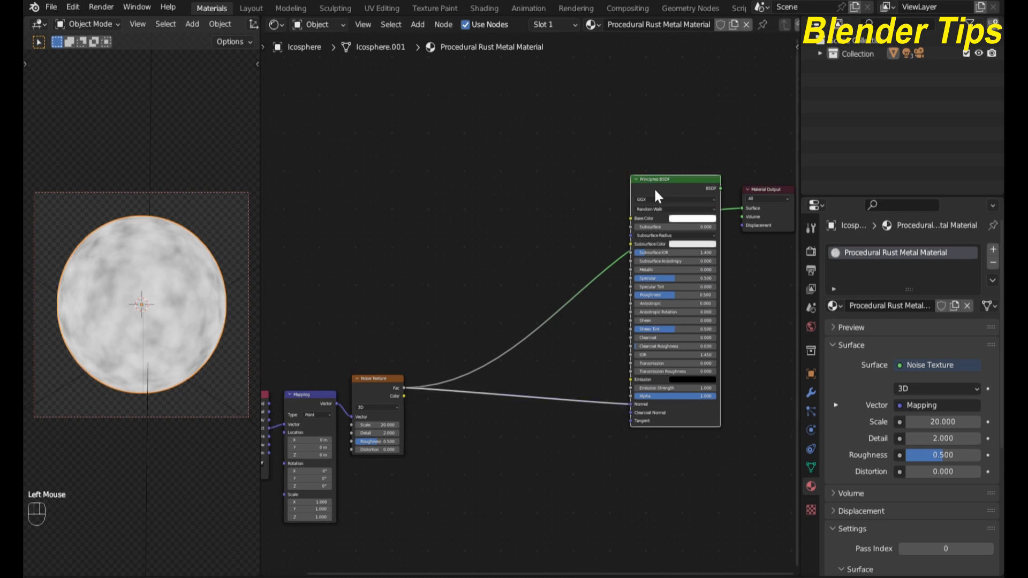
ctrl+shift+click(655, 188)
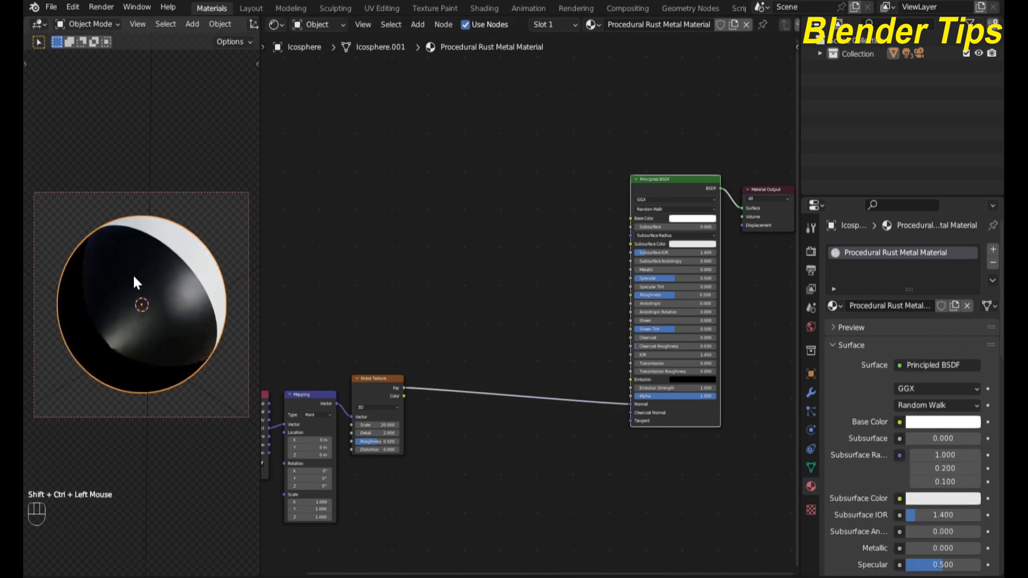
Insert a Bump node between the Noise Texture and the Principled BSDF's Normal input, with the noise Fac feeding the Bump's Height
scroll(515, 451, down, 1)
middle_drag(515, 451, 561, 359)
scroll(527, 370, up, 3)
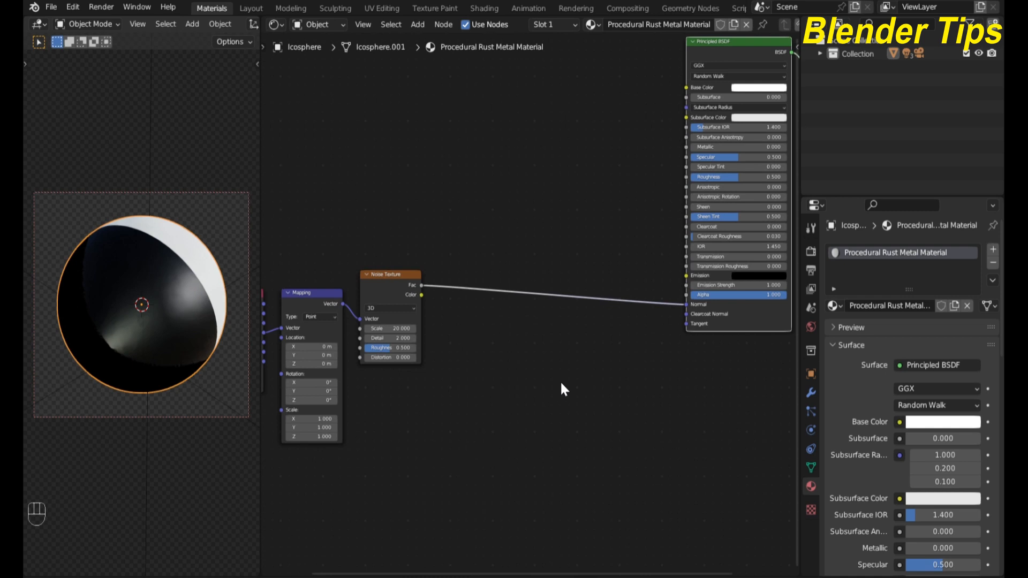
scroll(560, 381, down, 2)
middle_drag(560, 381, 537, 369)
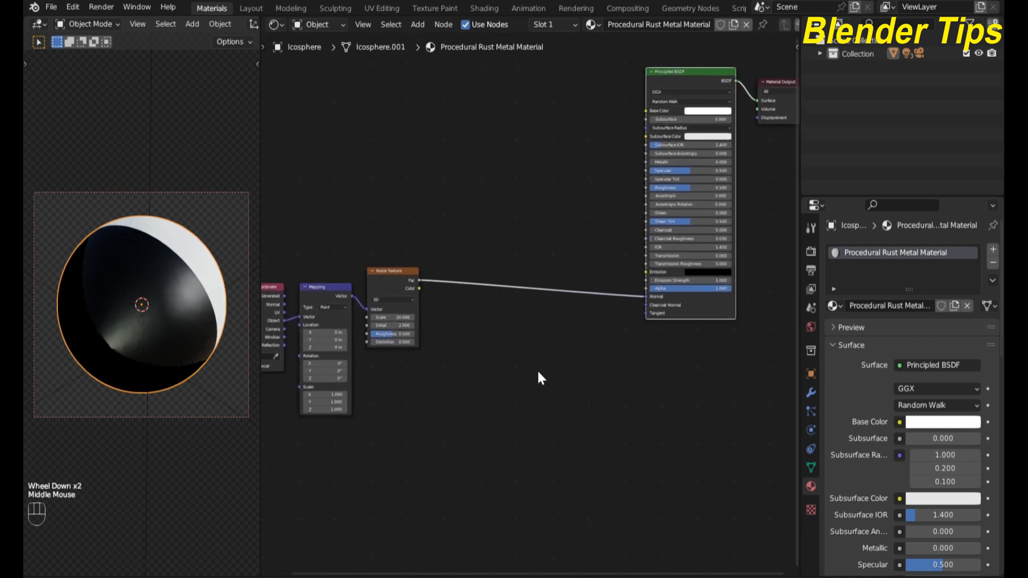
click(542, 356)
key(shift+a)
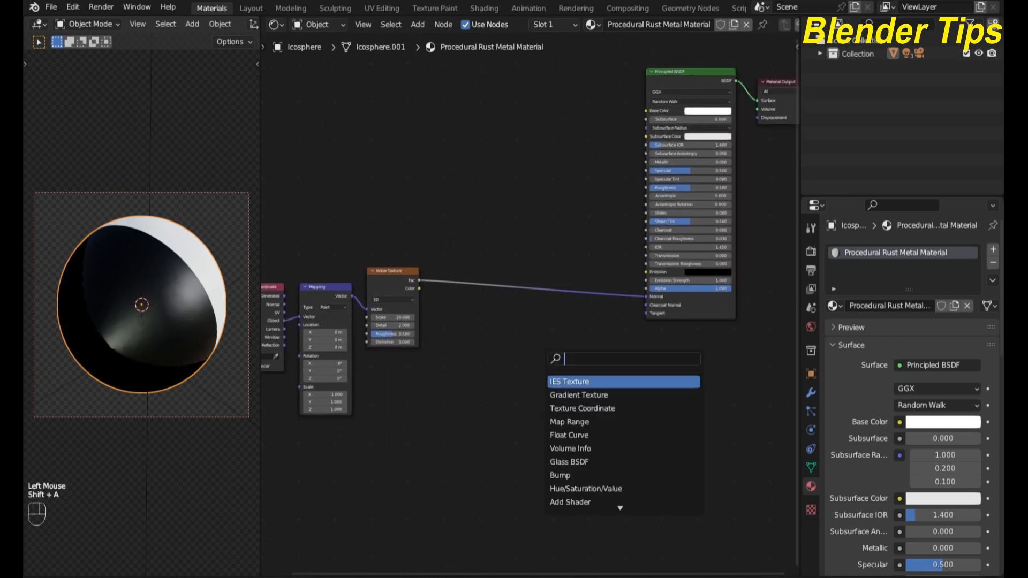
text(bu)
key(Return)
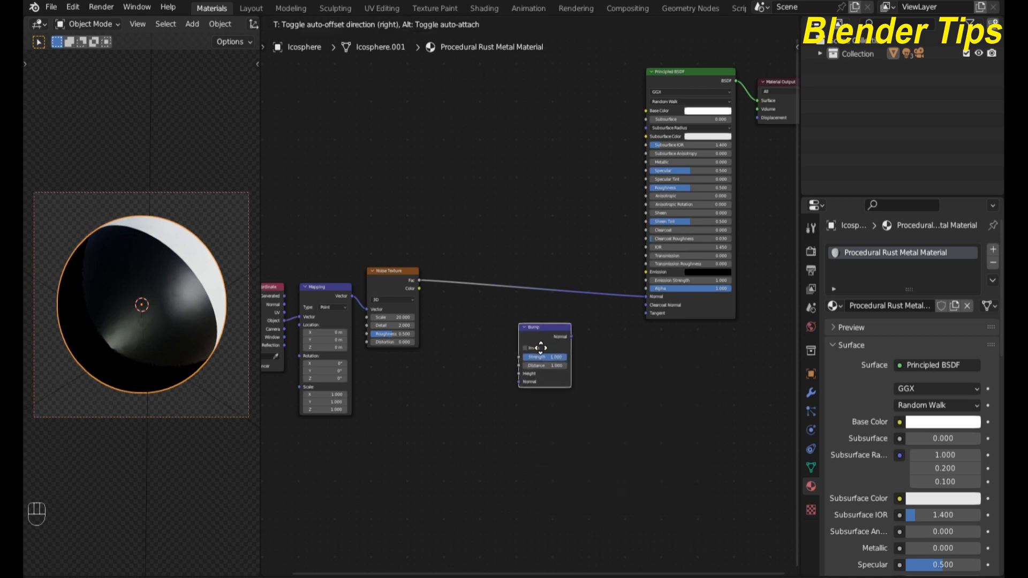
click(531, 310)
scroll(474, 383, up, 3)
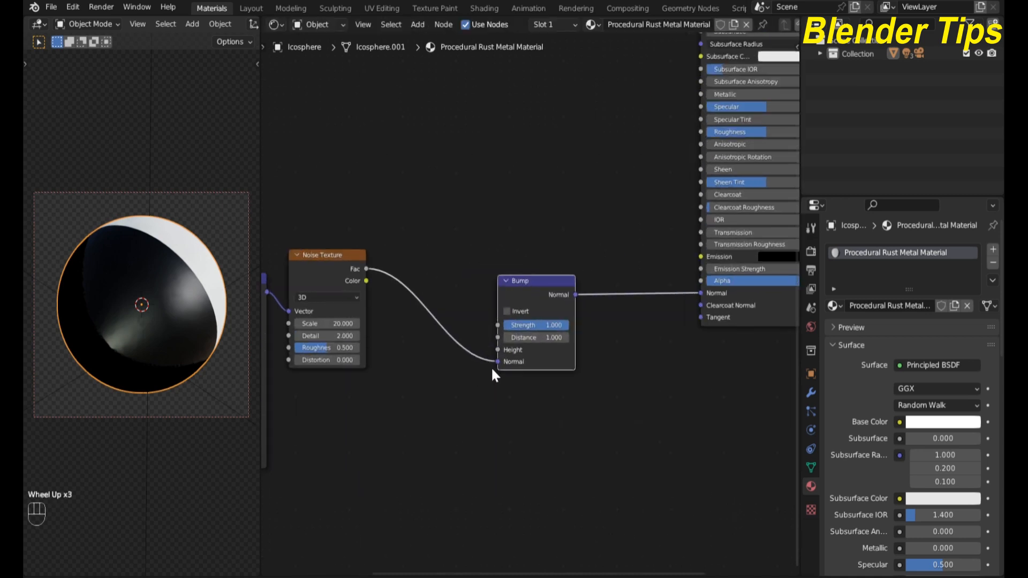
mouse_move(497, 362)
mouse_down()
mouse_move(481, 355)
mouse_move(497, 352)
mouse_up()
Set the Bump node's Strength to 0.020
scroll(156, 310, up, 2)
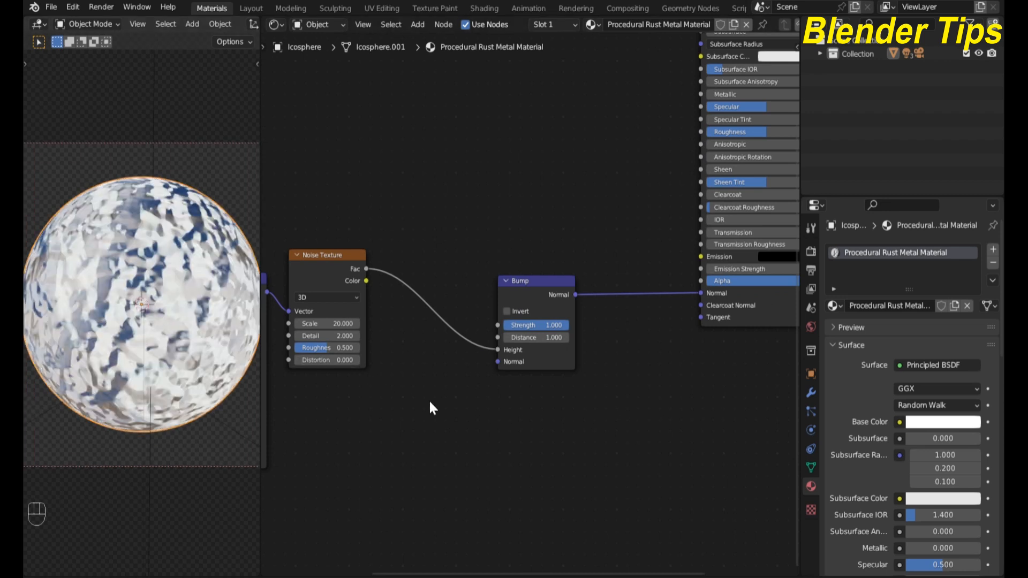
drag(545, 326, 504, 326)
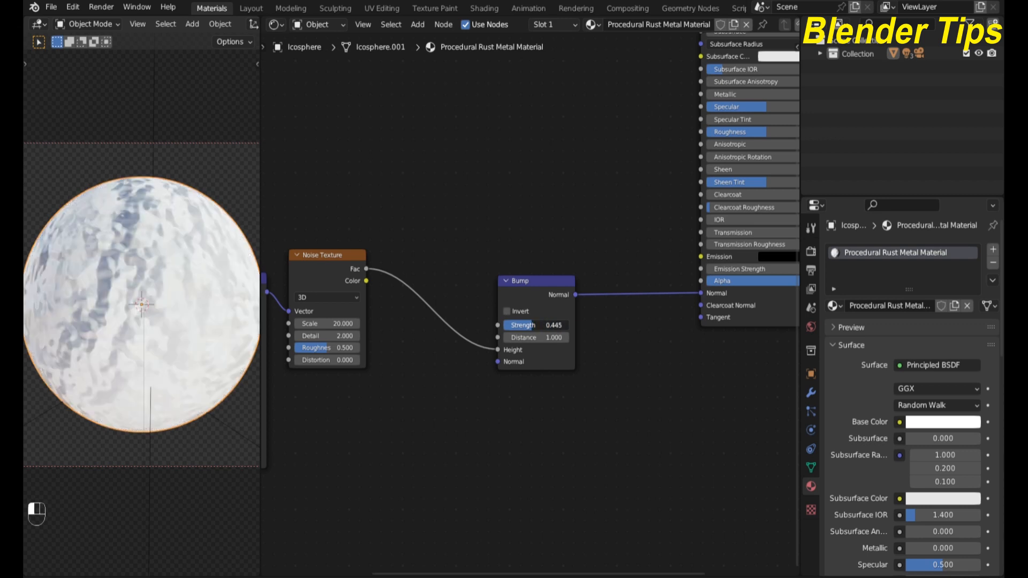
click(533, 325)
text(.020)
key(Return)
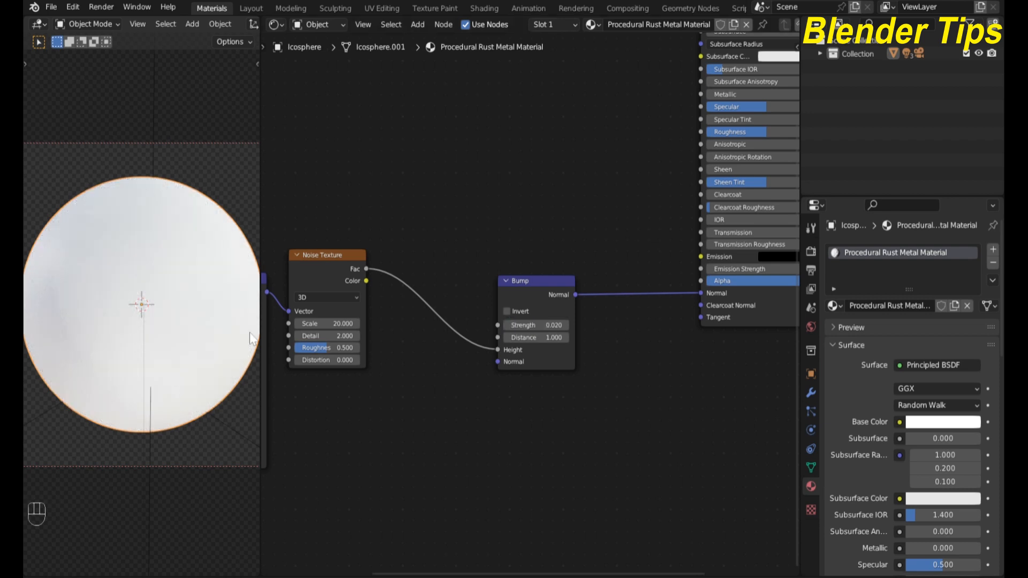
scroll(143, 317, up, 3)
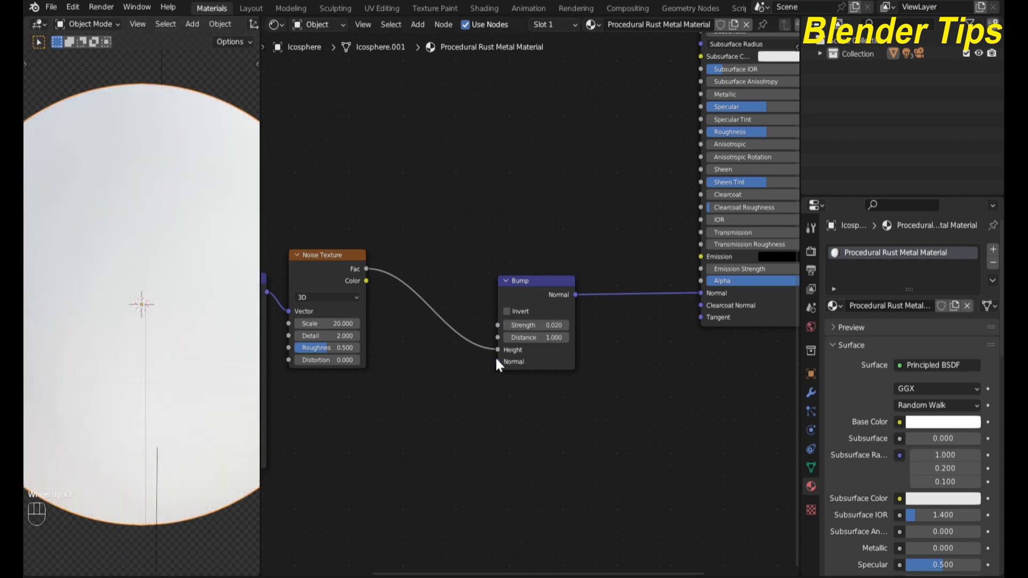
Darken the Principled BSDF's Base Color to a medium grey
scroll(237, 318, down, 2)
scroll(602, 356, down, 1)
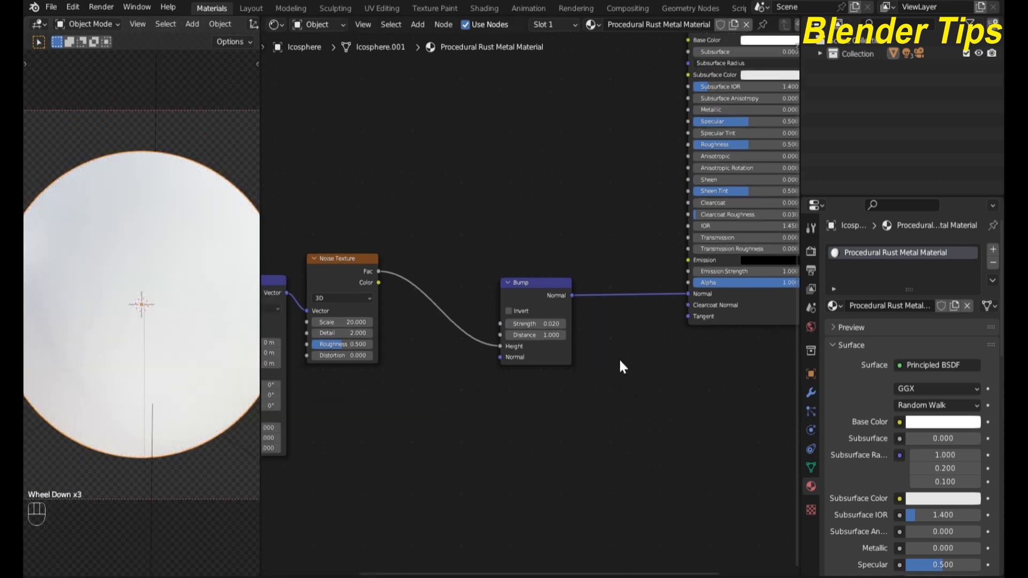
scroll(621, 366, down, 3)
scroll(673, 339, down, 1)
middle_drag(672, 340, 607, 458)
middle_drag(573, 278, 522, 333)
scroll(522, 303, up, 2)
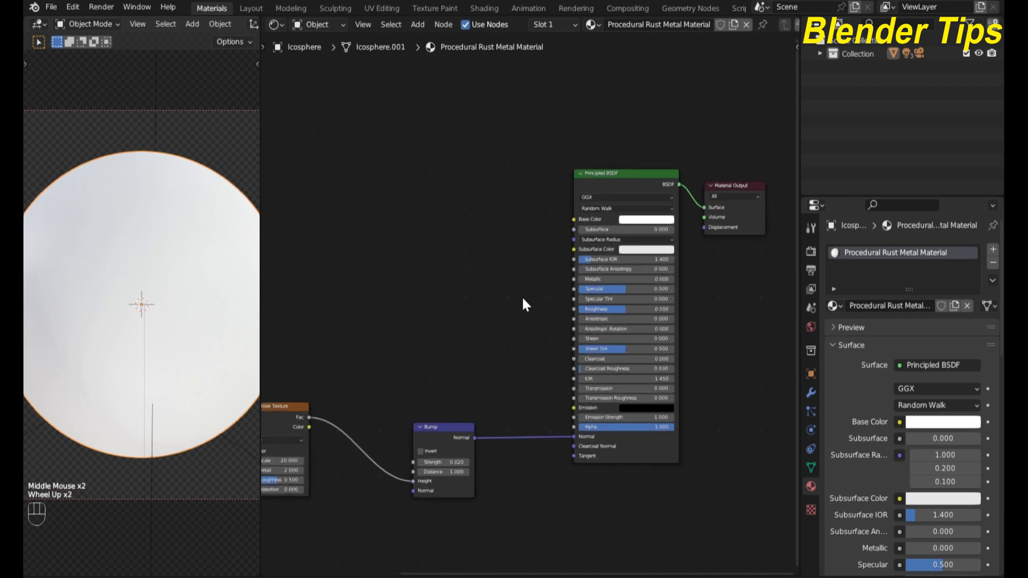
scroll(496, 227, up, 1)
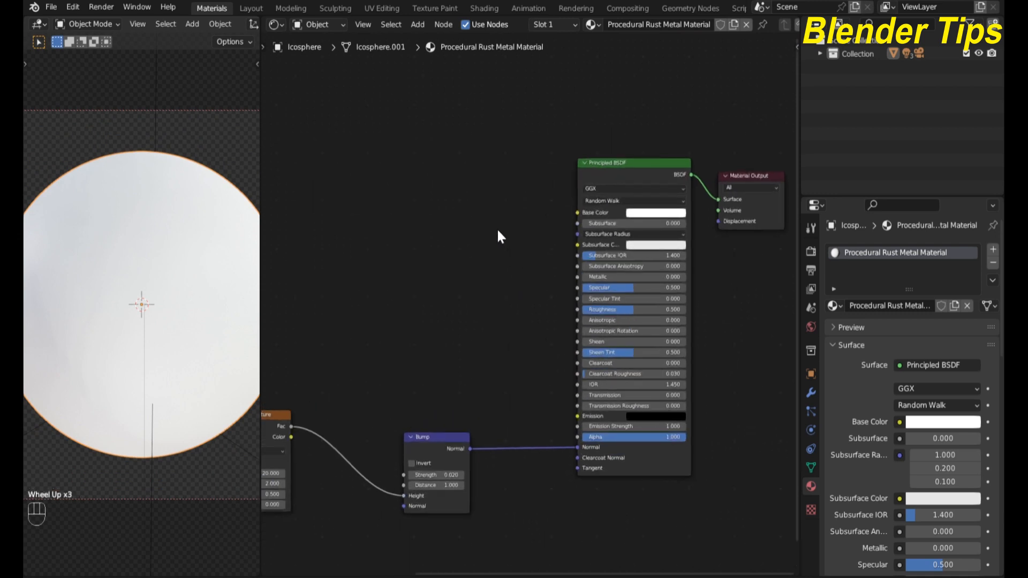
middle_drag(496, 227, 443, 235)
click(604, 221)
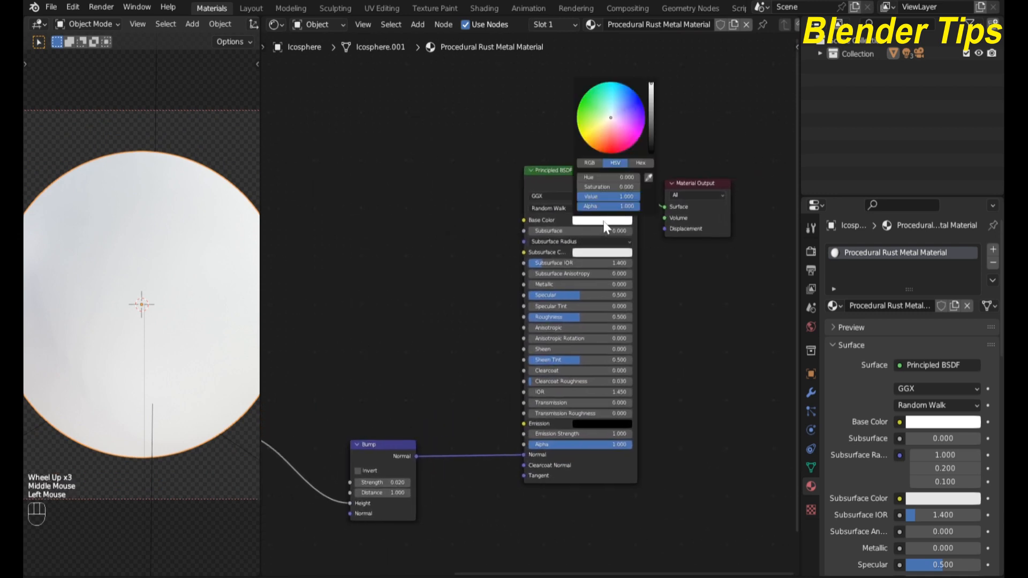
drag(652, 97, 651, 110)
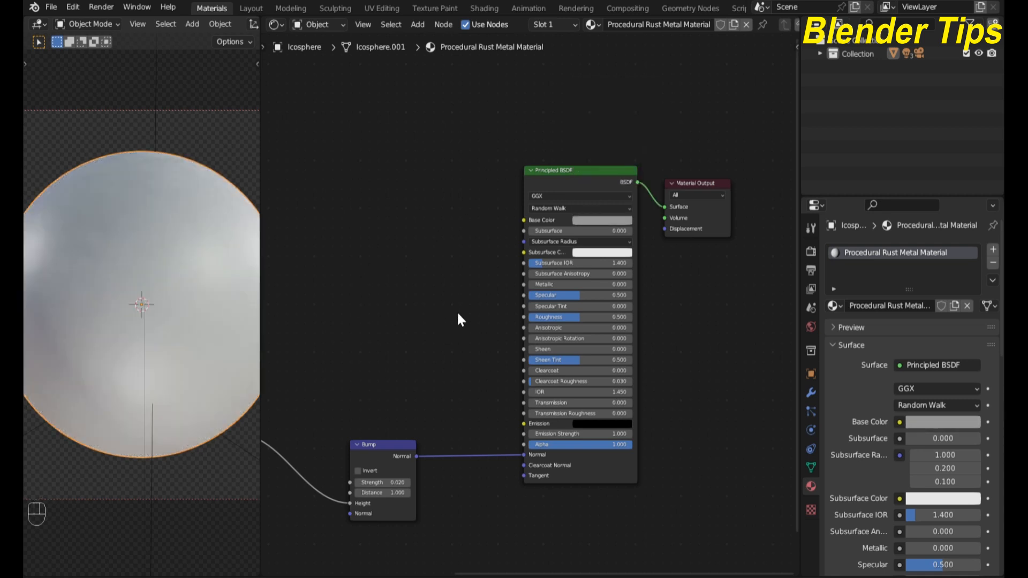
Set the Principled BSDF's Metallic to 1.000 and its Roughness to 0.6
drag(534, 285, 641, 257)
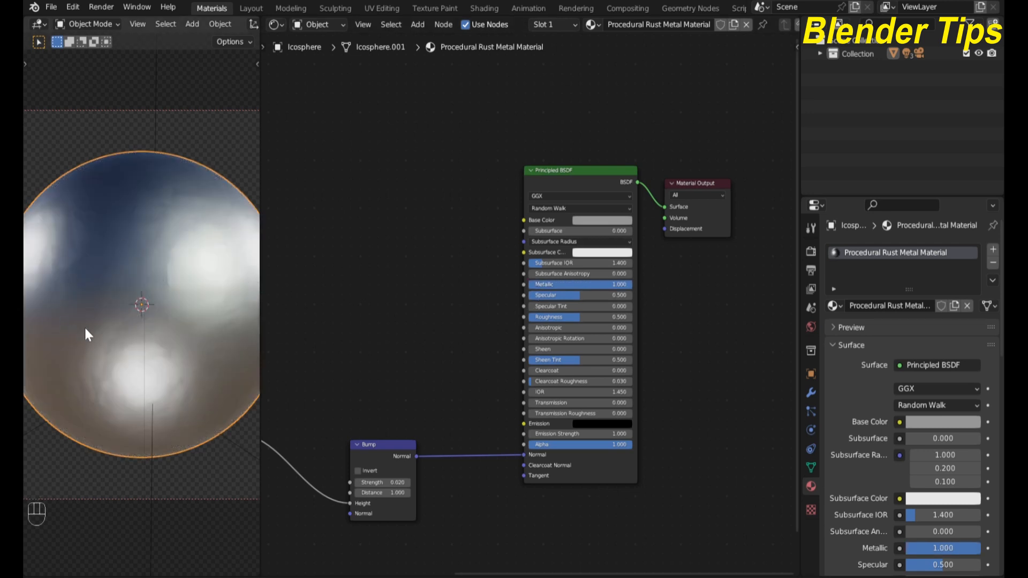
scroll(419, 316, up, 5)
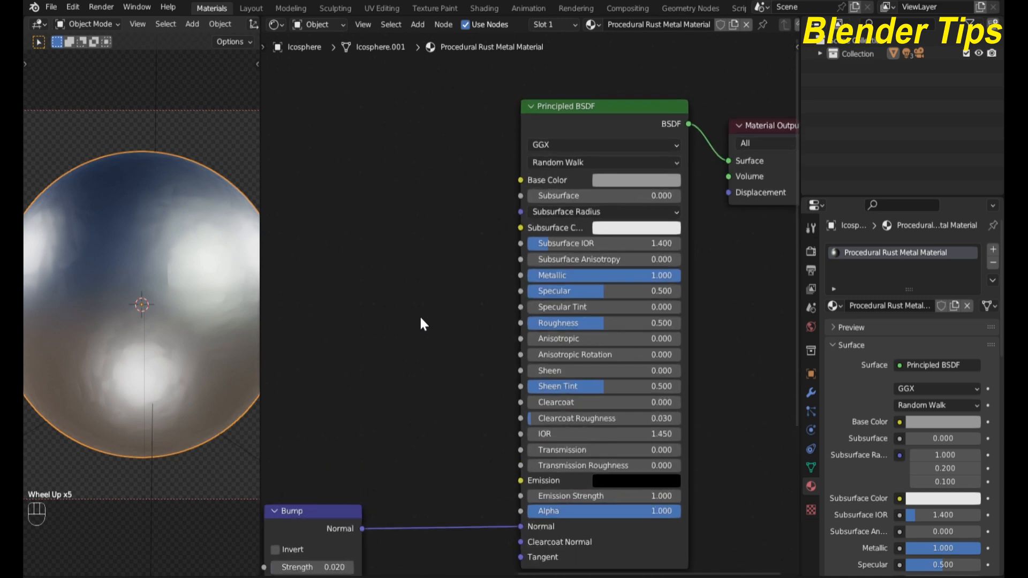
middle_drag(425, 287, 423, 267)
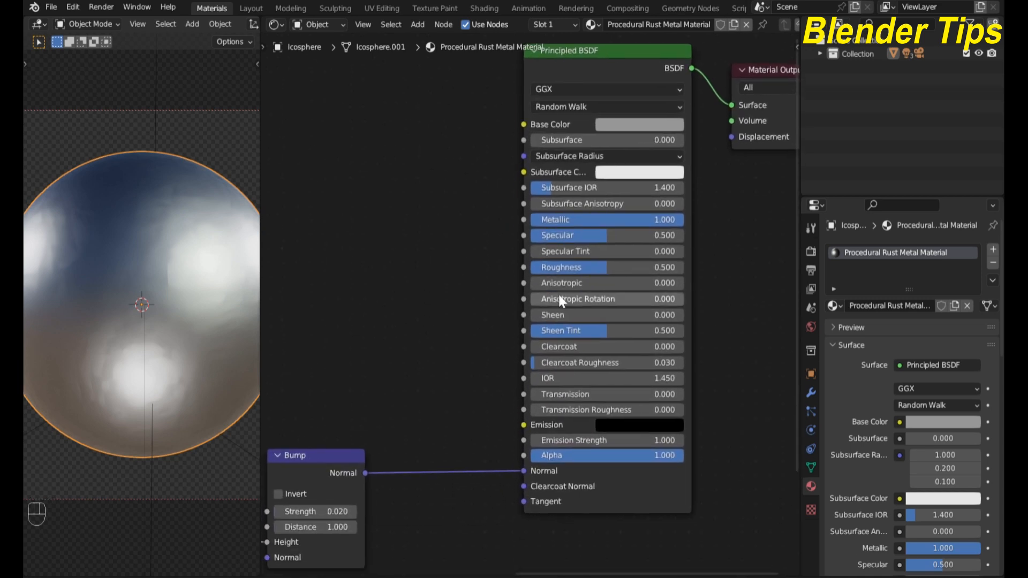
click(577, 267)
key(BackSpace)
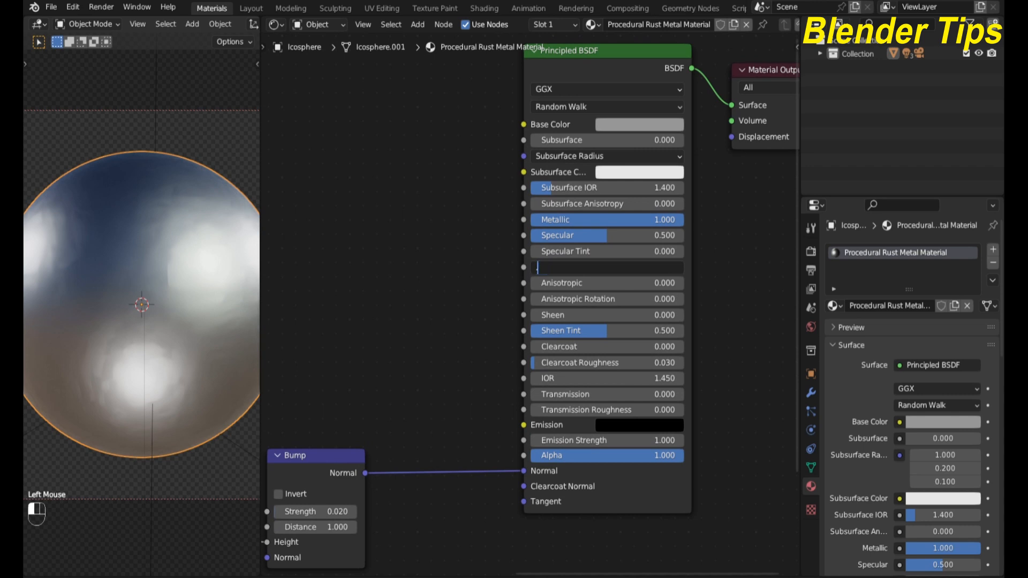
text(.6)
key(Return)
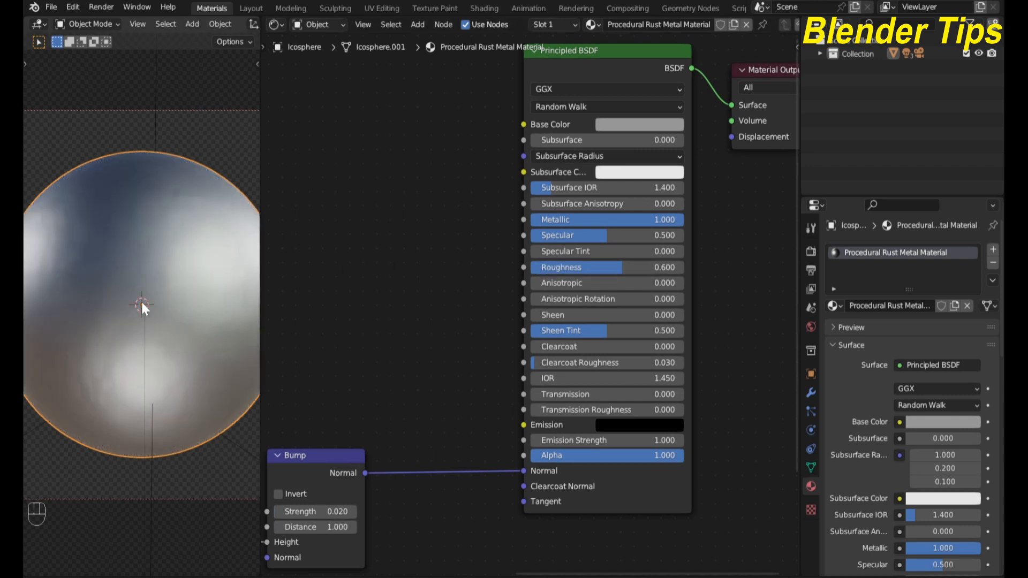
Add a second Principled BSDF node above the existing metallic one
scroll(141, 299, down, 1)
scroll(457, 262, down, 1)
scroll(456, 263, down, 2)
middle_drag(456, 262, 445, 307)
scroll(444, 309, down, 2)
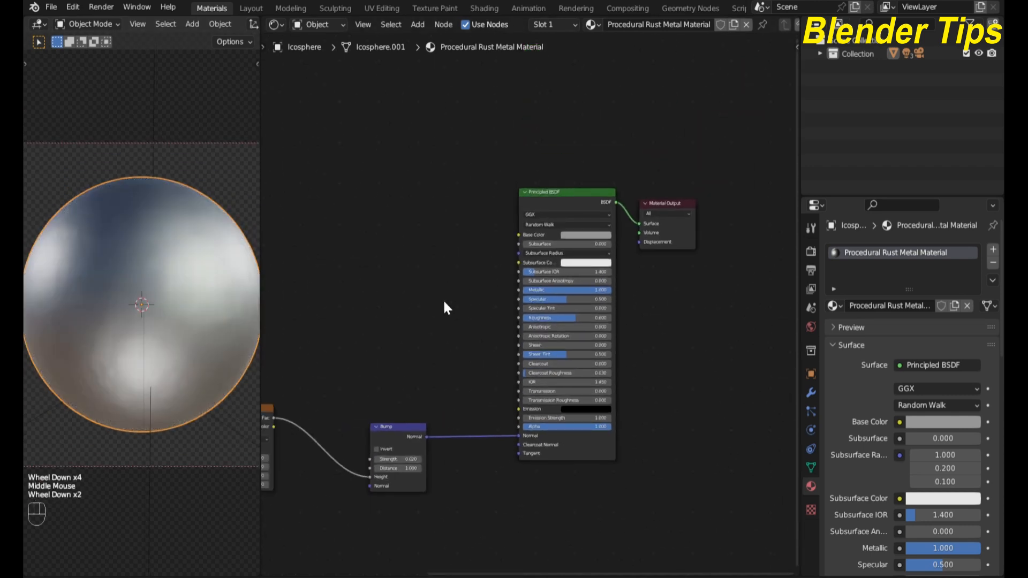
key(F6)
scroll(387, 250, down, 5)
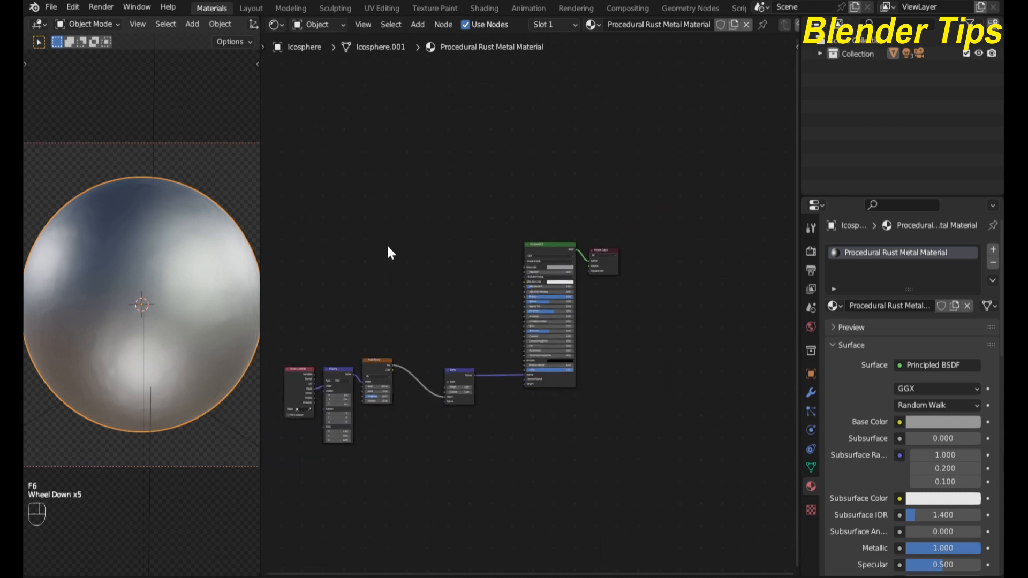
middle_drag(389, 247, 451, 234)
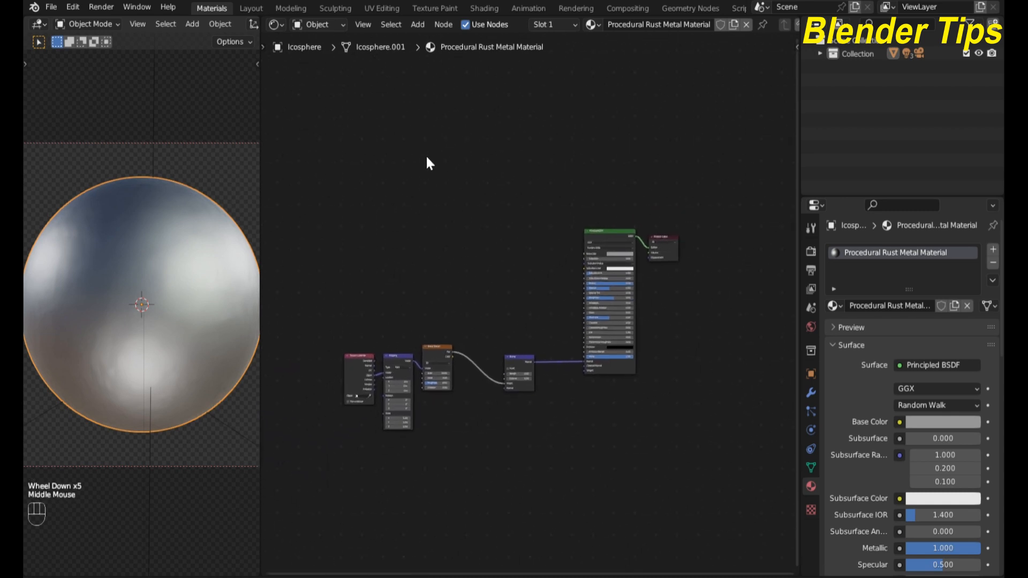
scroll(380, 239, up, 3)
middle_drag(381, 238, 452, 239)
scroll(412, 218, up, 2)
click(464, 182)
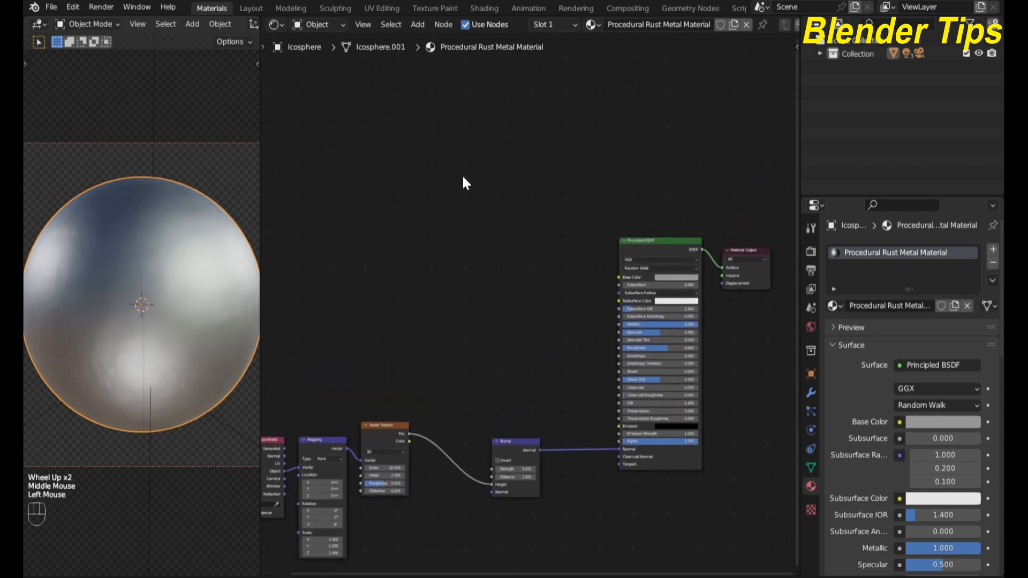
key(shift+a)
mouse_move(463, 178)
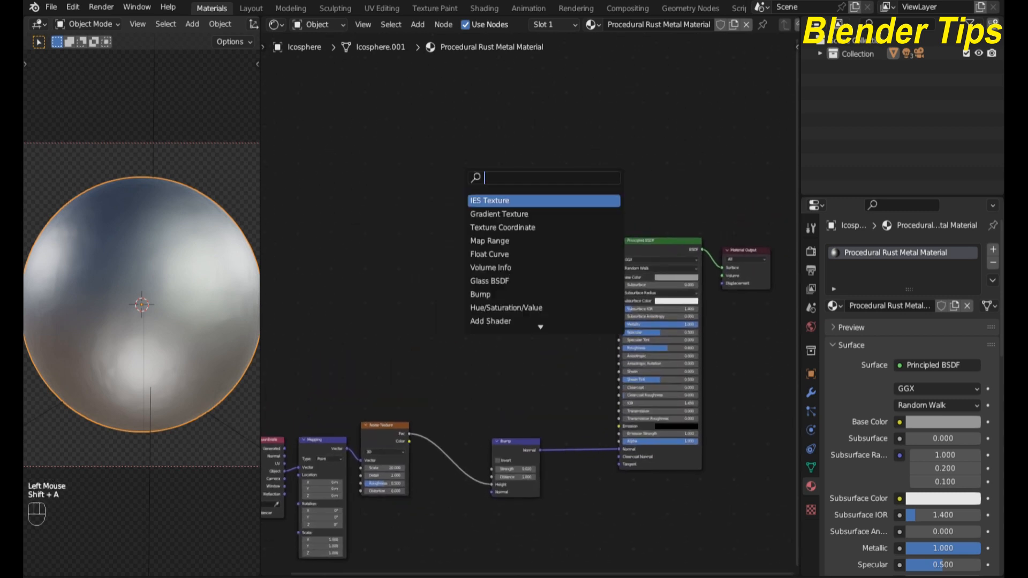
text(pr)
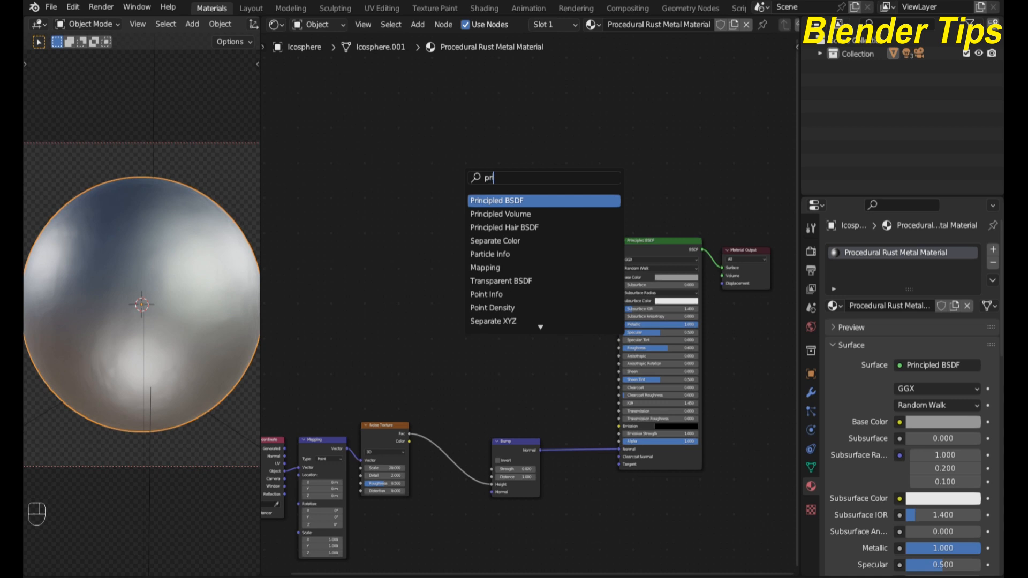
key(Return)
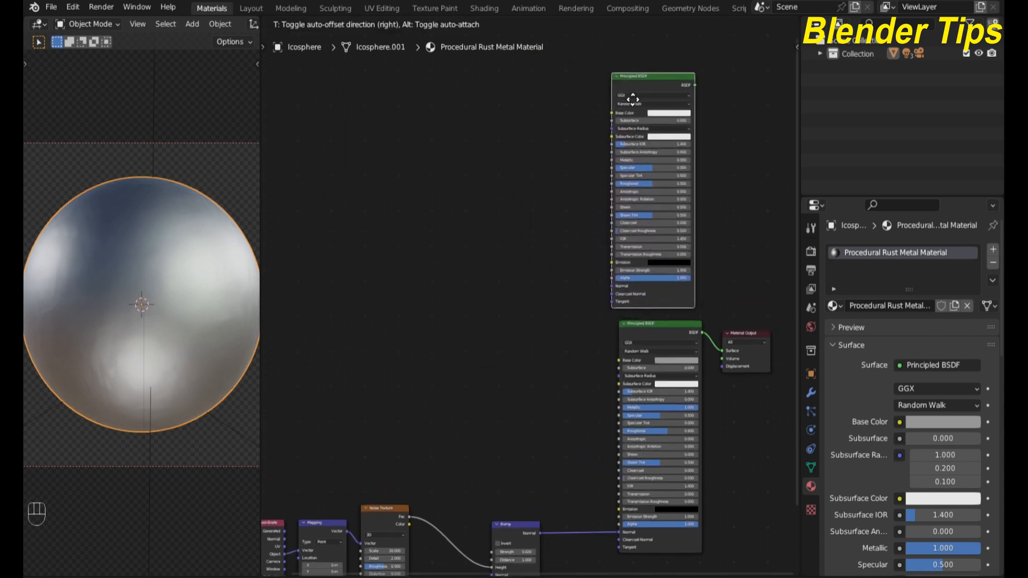
click(636, 100)
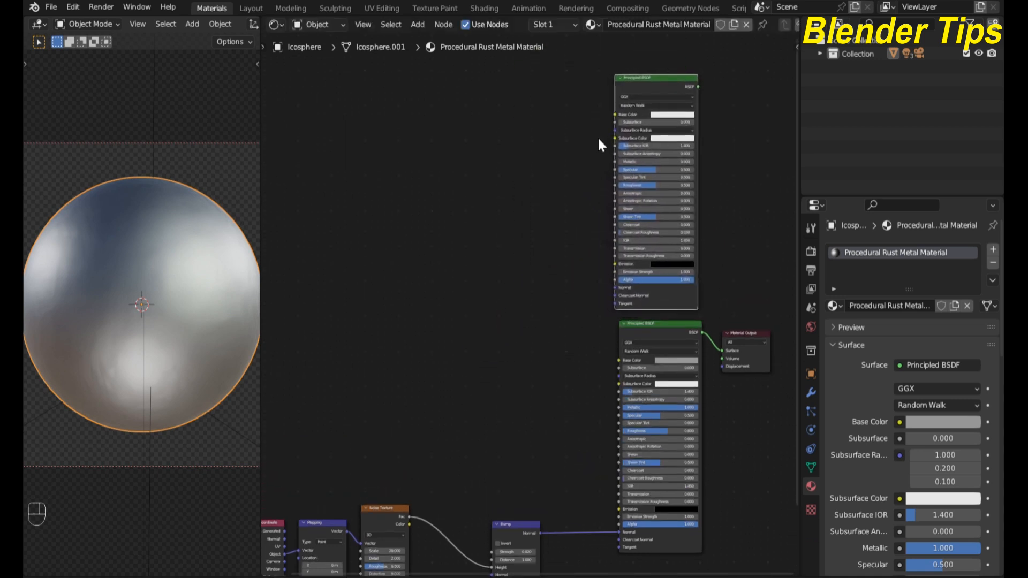
Add a second Noise Texture node in the empty area beside the new Principled BSDF, above the existing noise chain
scroll(482, 257, down, 2)
middle_drag(395, 328, 409, 343)
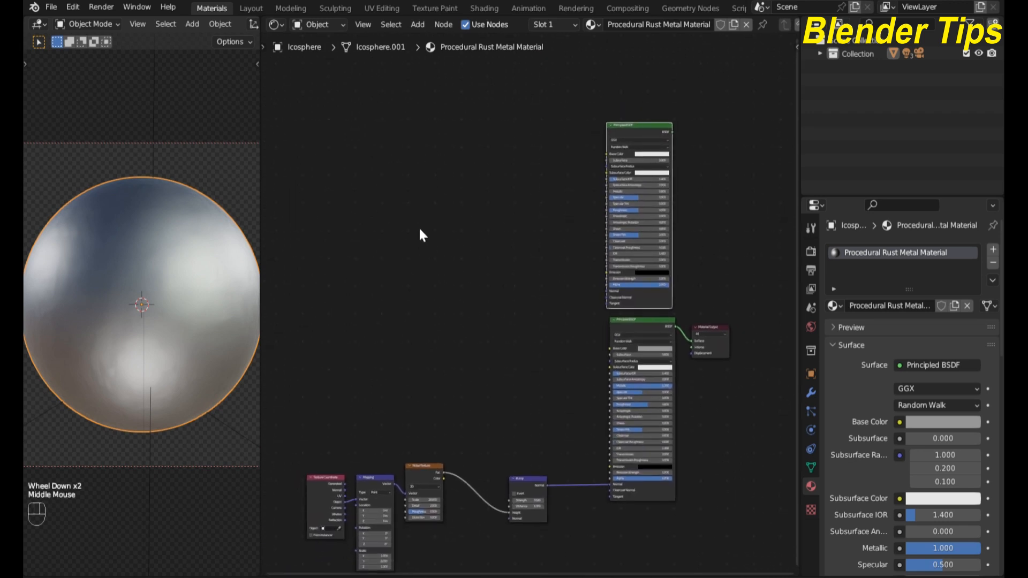
click(388, 208)
key(shift+a)
mouse_move(386, 202)
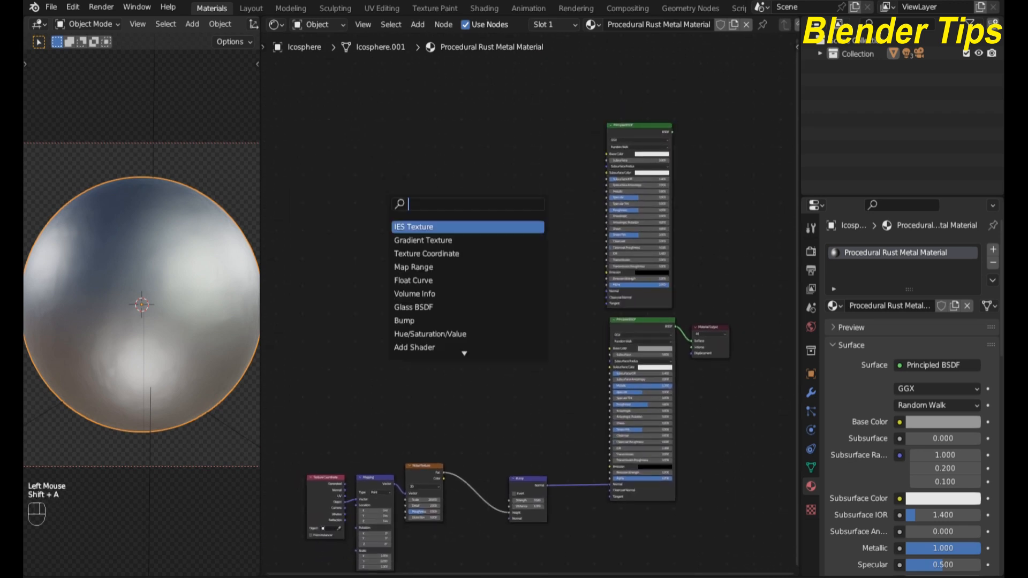
text(no)
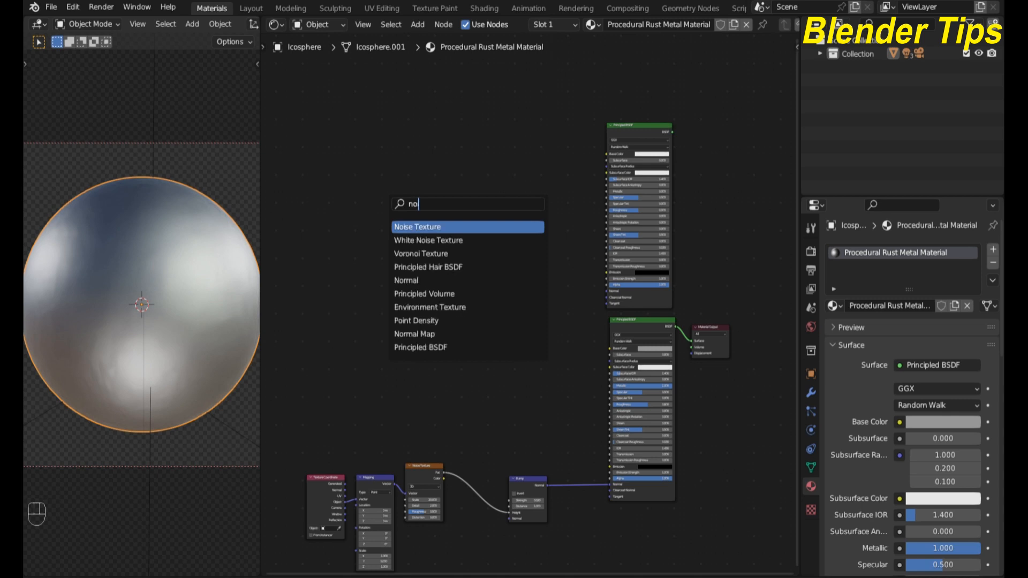
key(Return)
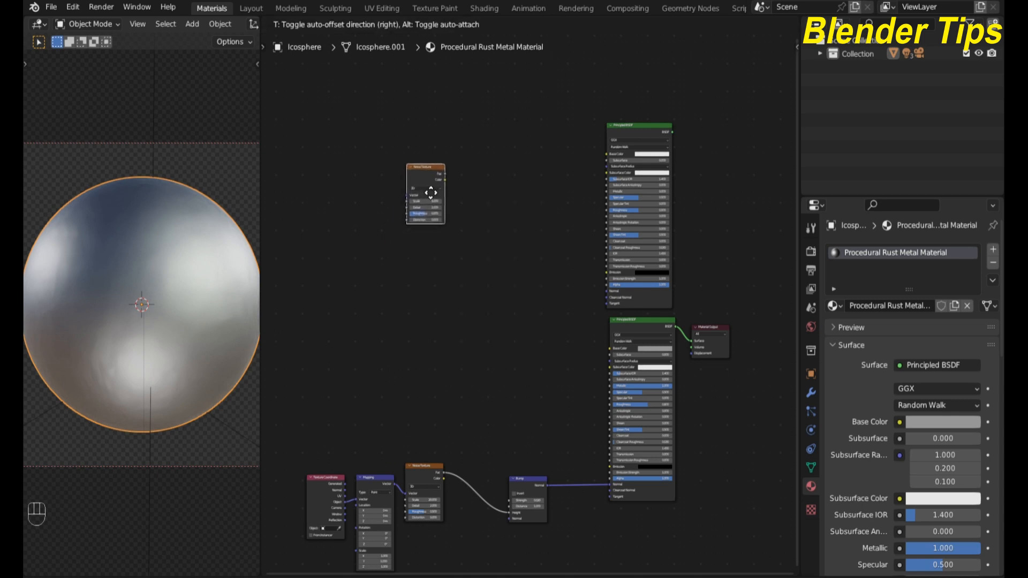
click(431, 193)
Move the Texture Coordinate and Mapping nodes to a shared spot ahead of both noise textures and link Mapping's Vector to the new Noise Texture's Vector
scroll(454, 327, down, 1)
middle_drag(454, 327, 463, 232)
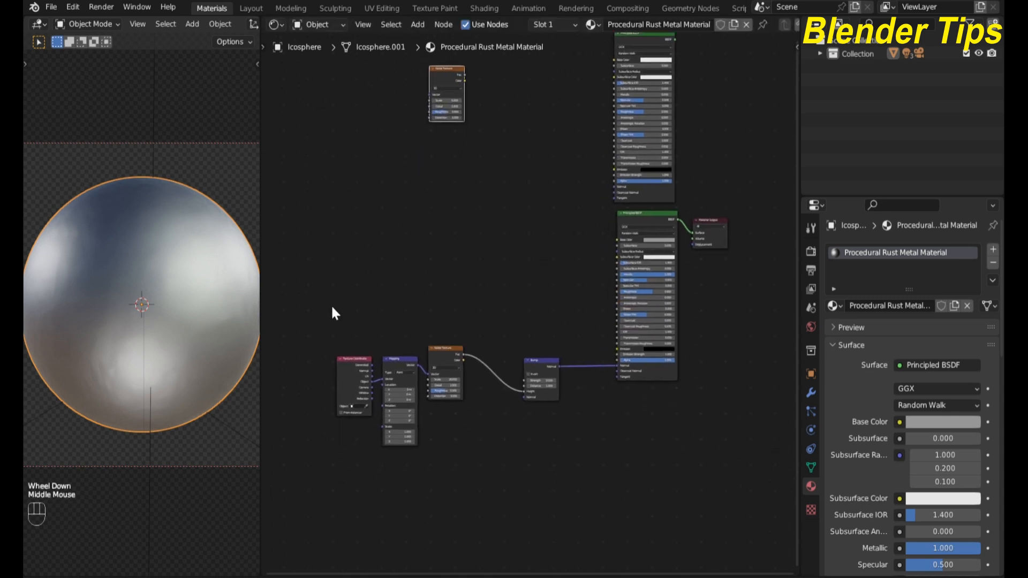
drag(324, 309, 421, 460)
drag(346, 370, 316, 208)
middle_drag(635, 232, 603, 304)
click(500, 251)
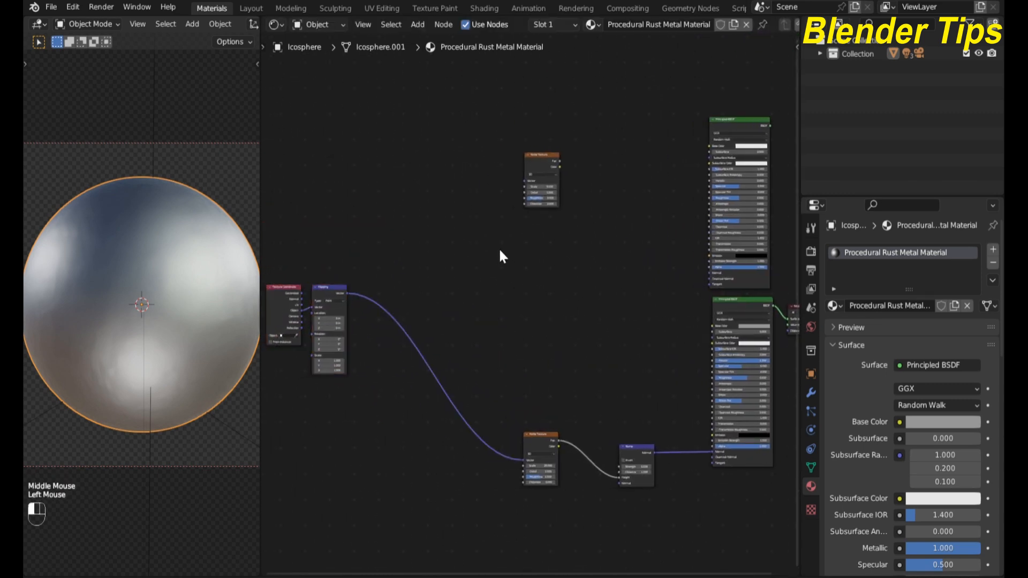
scroll(370, 290, up, 1)
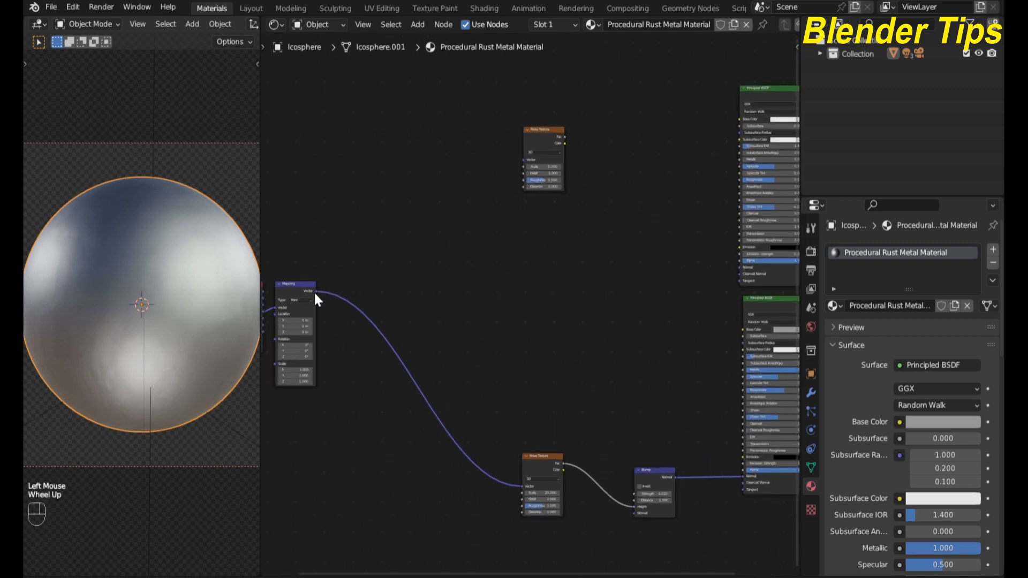
drag(315, 292, 523, 159)
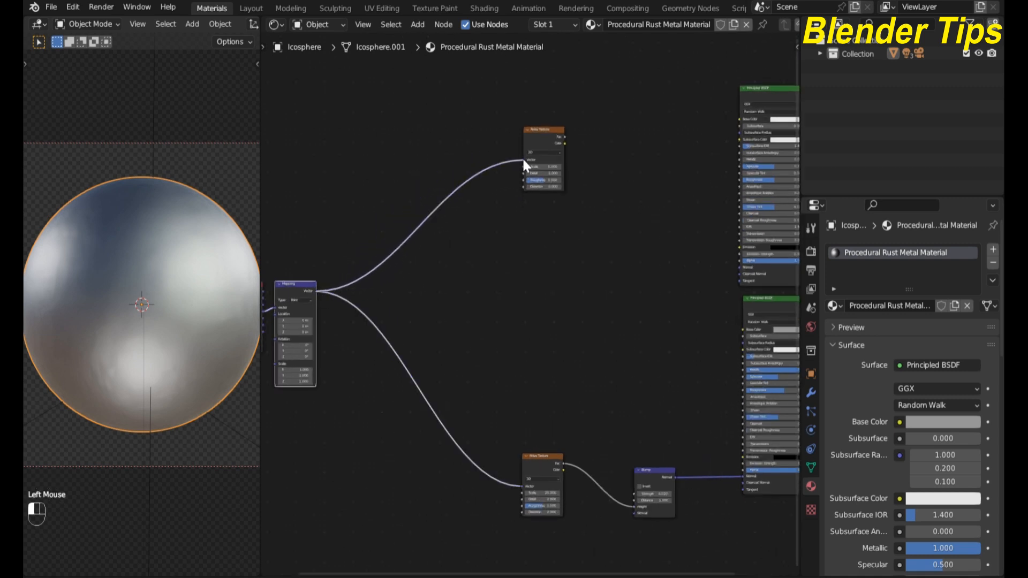
Preview the new Noise Texture's Fac output directly on the sphere through the Material Output
scroll(619, 195, up, 3)
scroll(616, 201, down, 1)
middle_drag(616, 201, 536, 344)
scroll(555, 336, down, 1)
scroll(555, 336, down, 1)
click(478, 262)
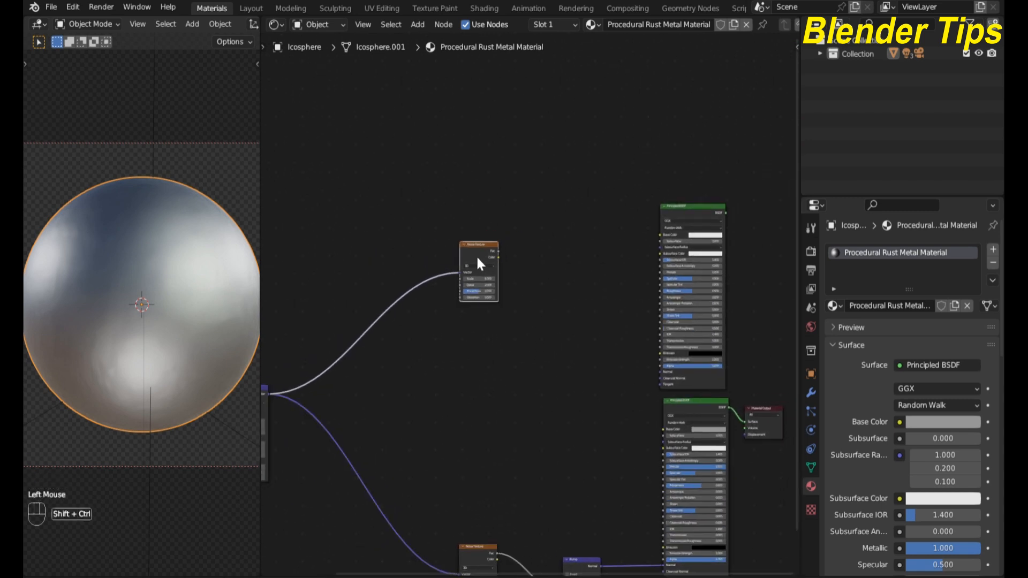
ctrl+shift+click(477, 258)
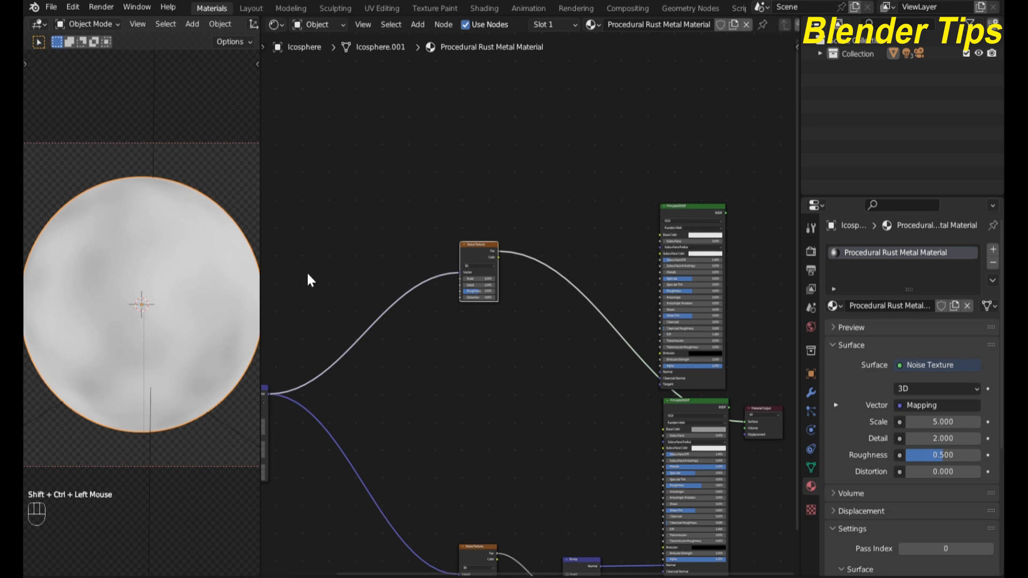
Set the new Noise Texture's Scale to 70, Detail to 14 and Roughness to 0.600
scroll(466, 319, up, 8)
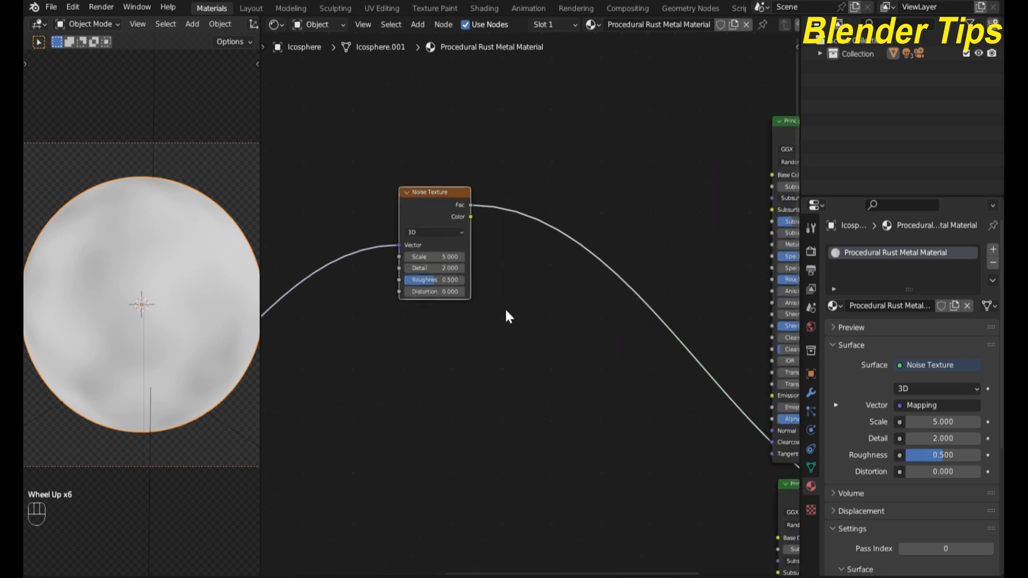
middle_drag(506, 306, 546, 299)
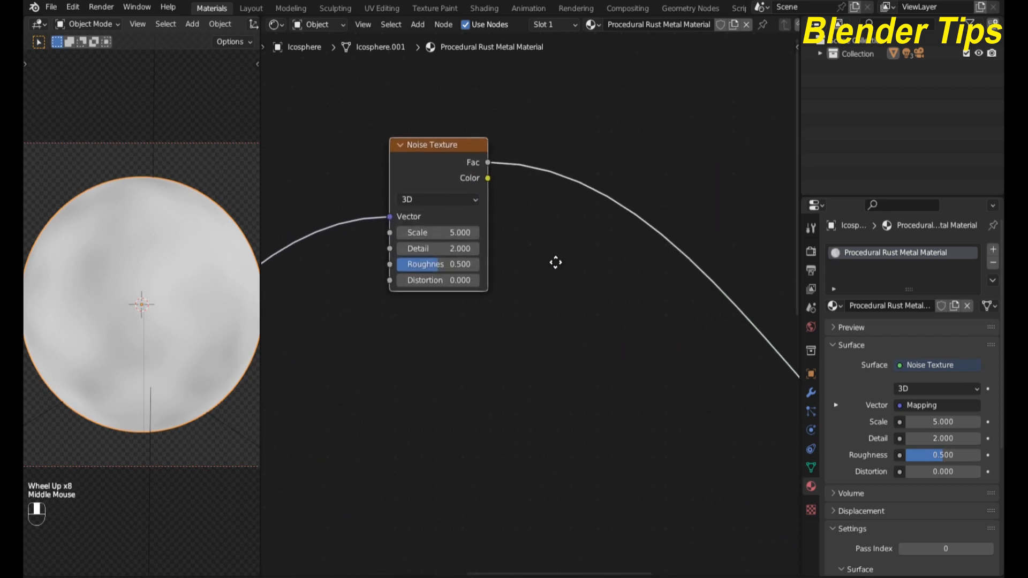
click(446, 236)
text(7)
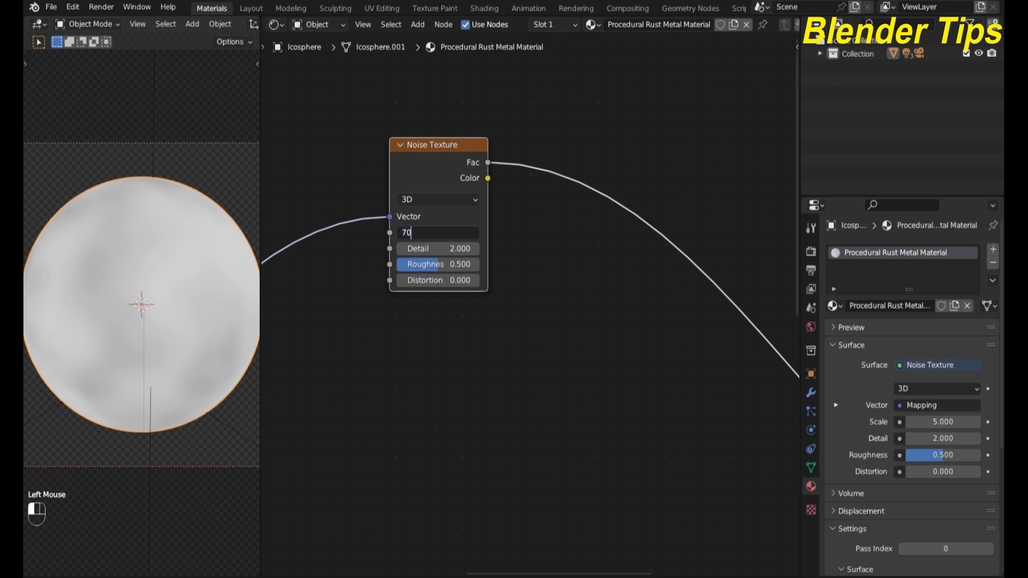
text(0)
key(Return)
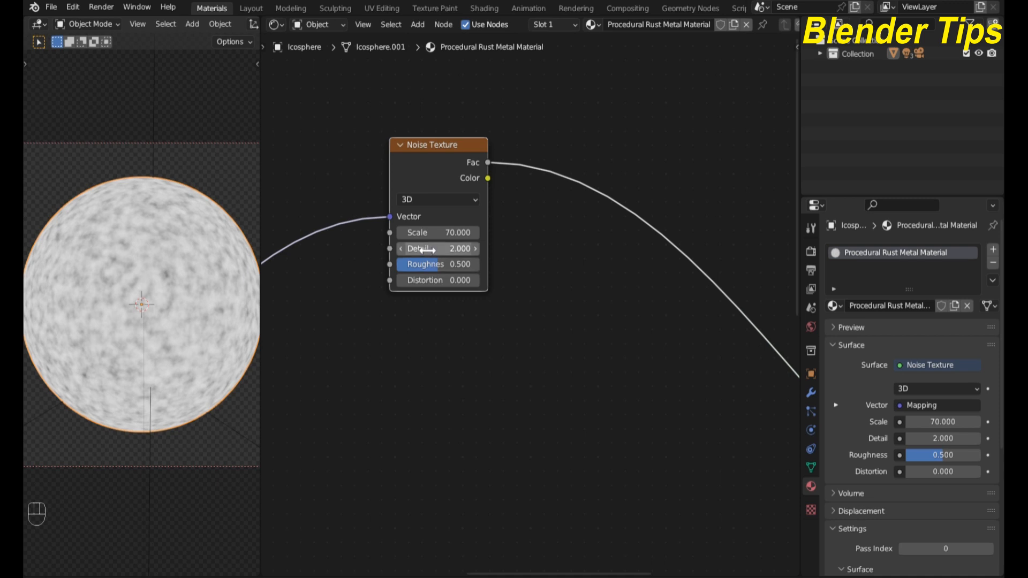
click(461, 248)
text(1)
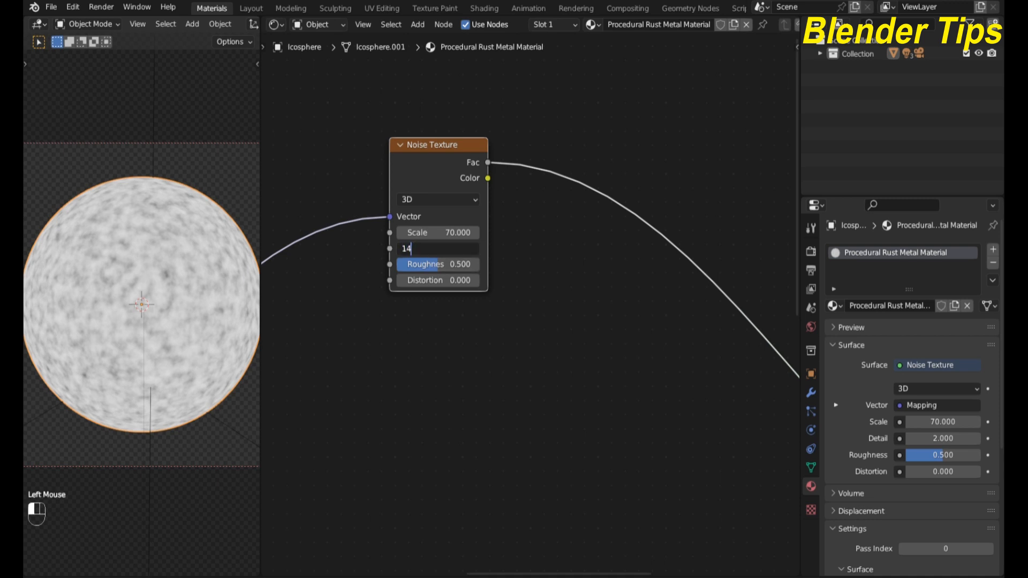
text(4)
key(Return)
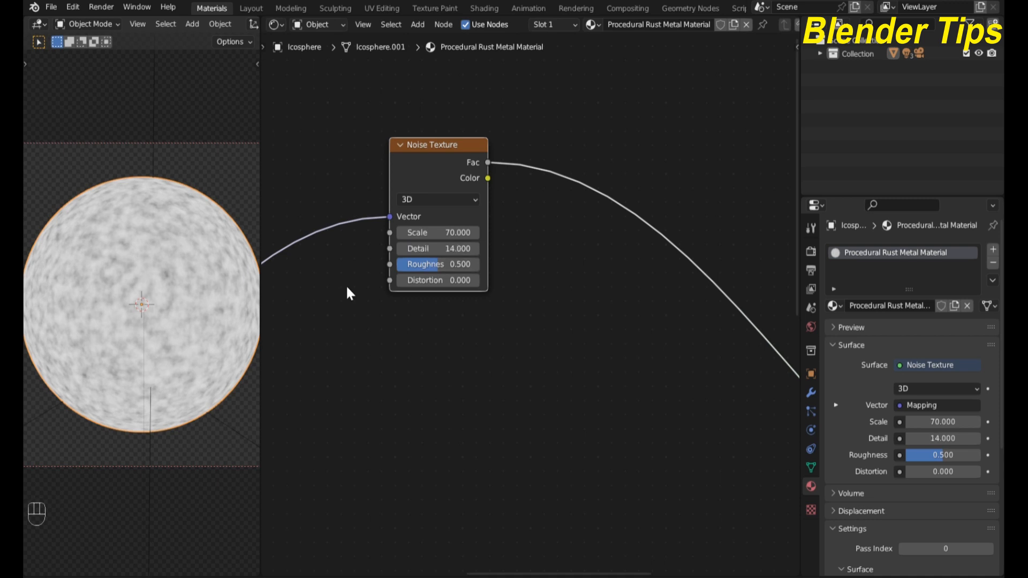
click(433, 265)
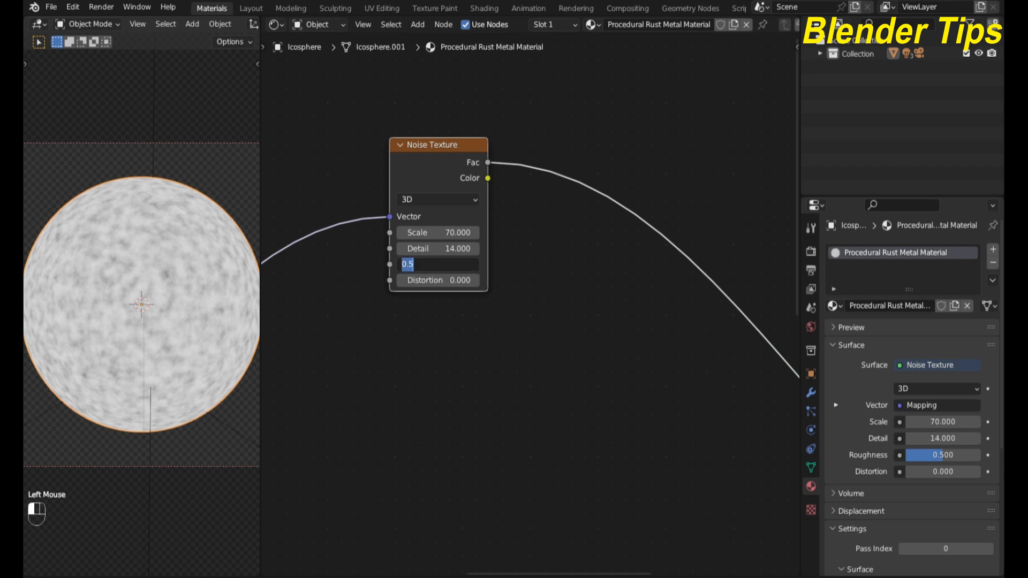
text(.600)
key(Return)
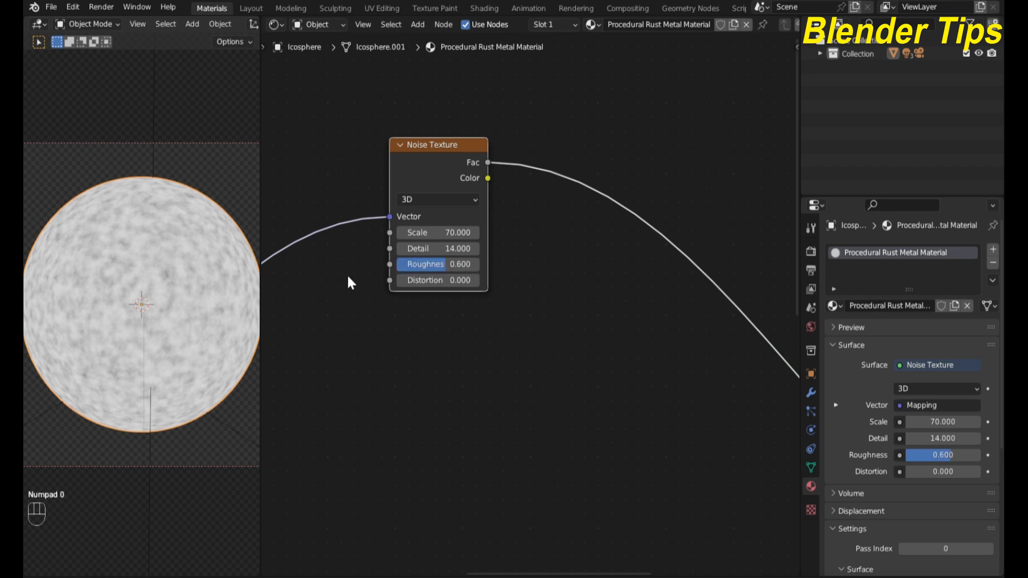
Link the new noise's Fac to the second Principled BSDF's Base Color and route that shader into the Material Output's Surface
scroll(389, 281, down, 5)
middle_drag(499, 322, 465, 323)
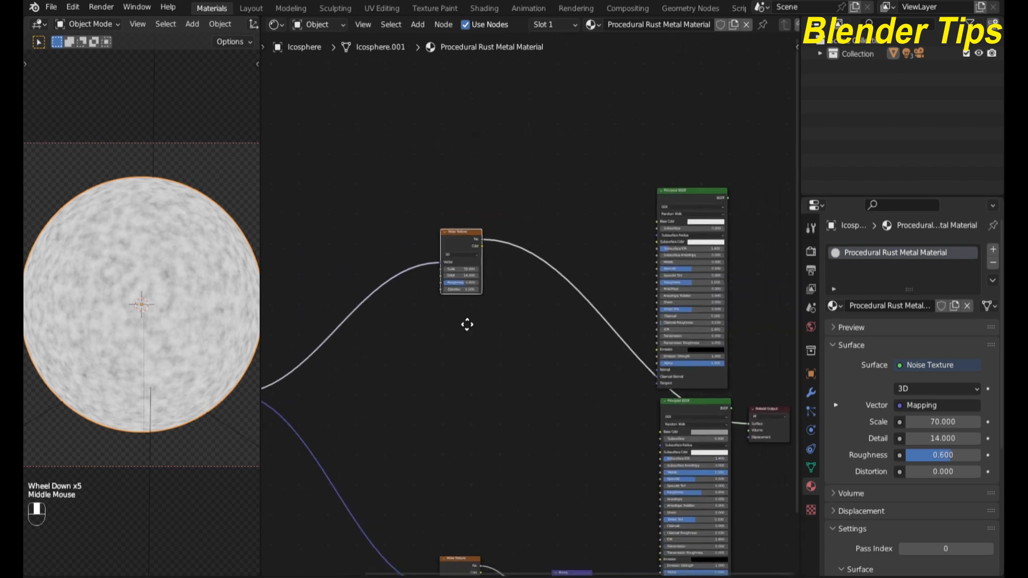
scroll(434, 312, down, 1)
scroll(449, 293, up, 4)
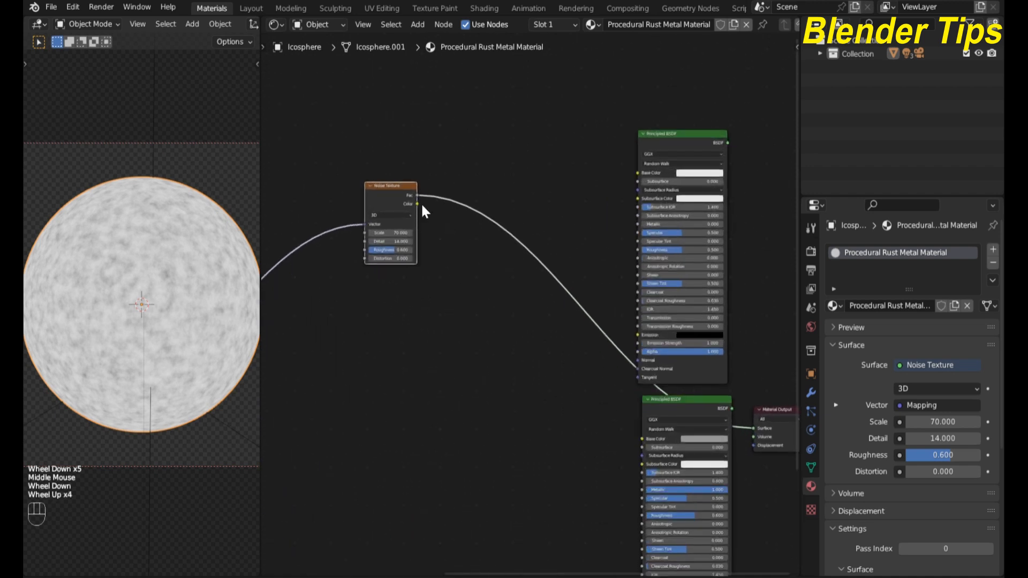
drag(417, 194, 637, 173)
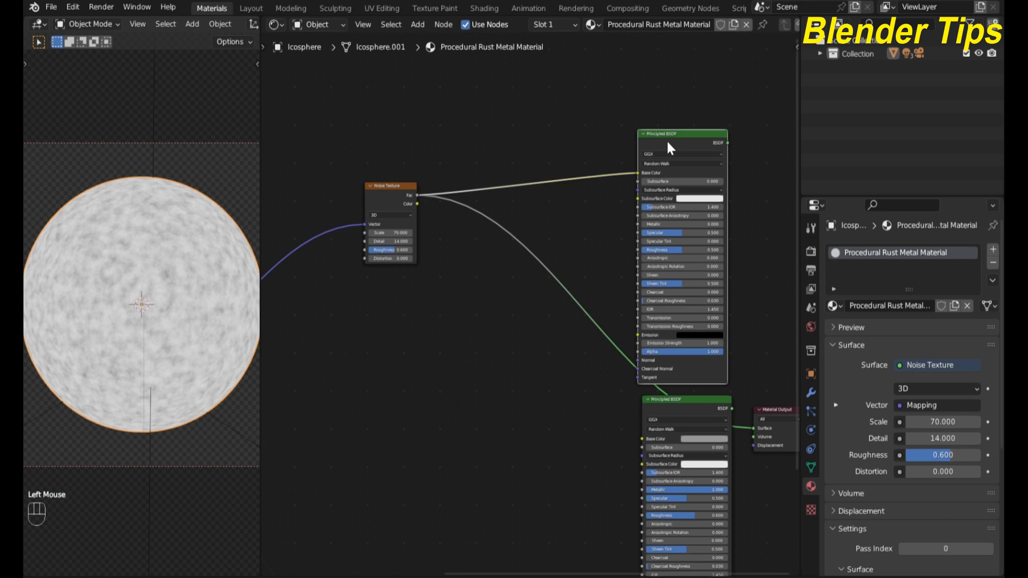
ctrl+shift+click(667, 143)
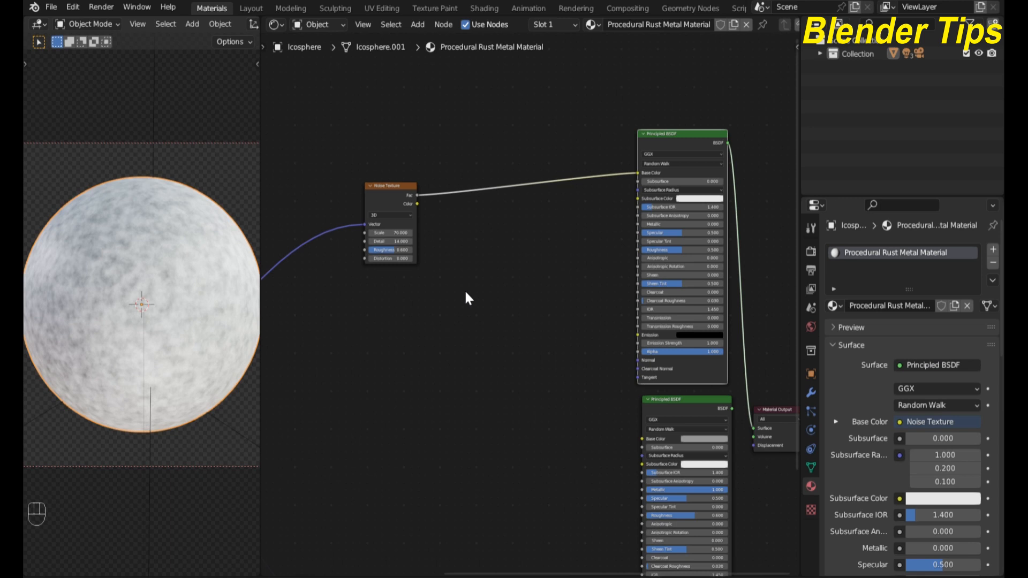
Insert a Color Ramp node on the link between the new Noise Texture's Fac and the second Principled BSDF's Base Color
scroll(458, 314, down, 2)
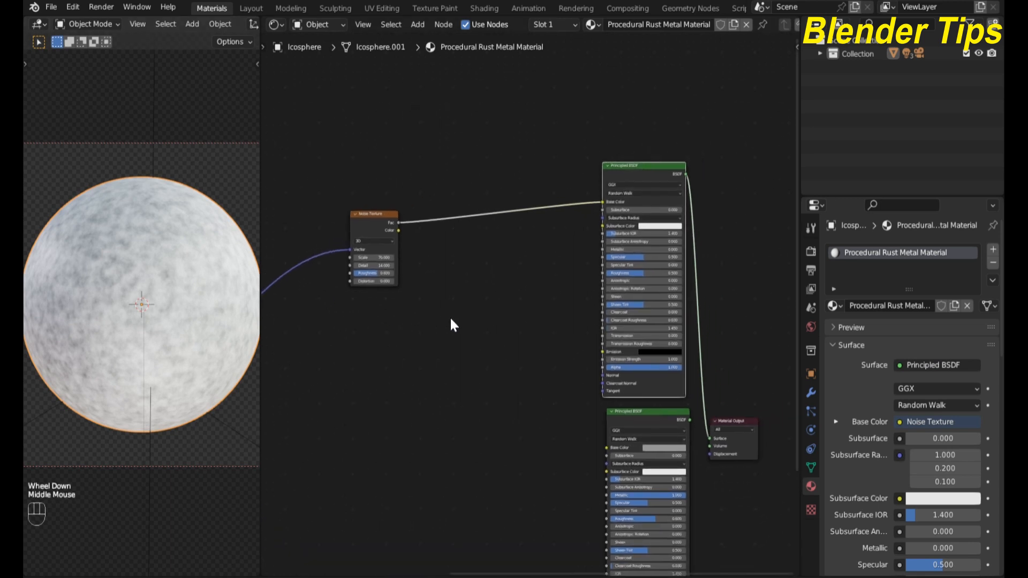
scroll(469, 282, up, 2)
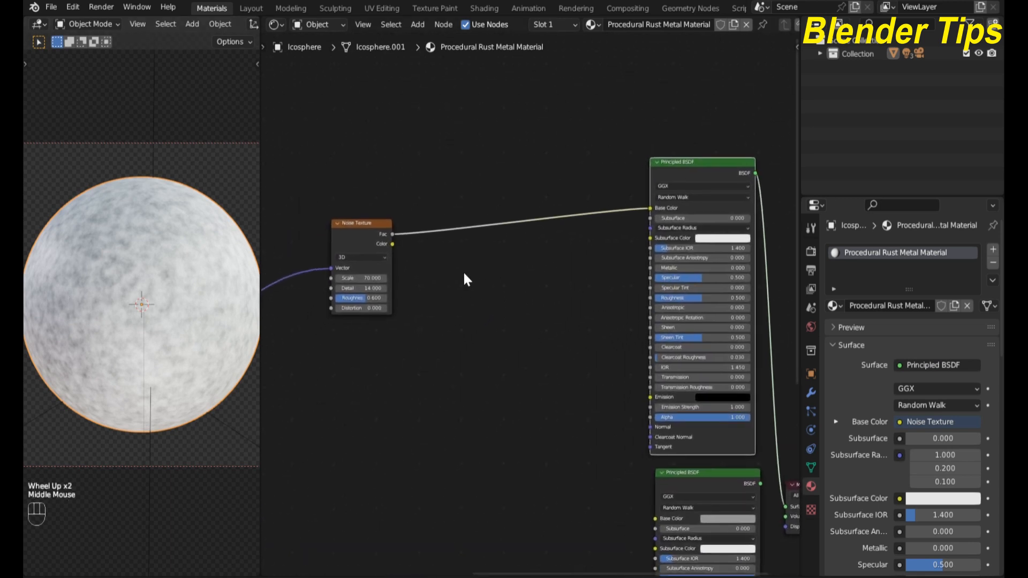
key(shift+a)
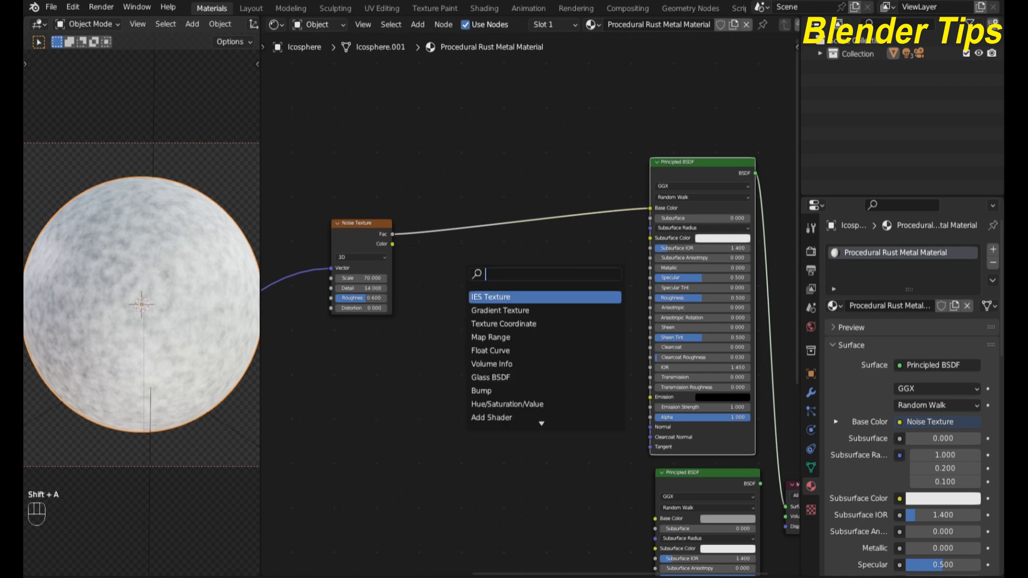
text(co)
key(Down)
key(Return)
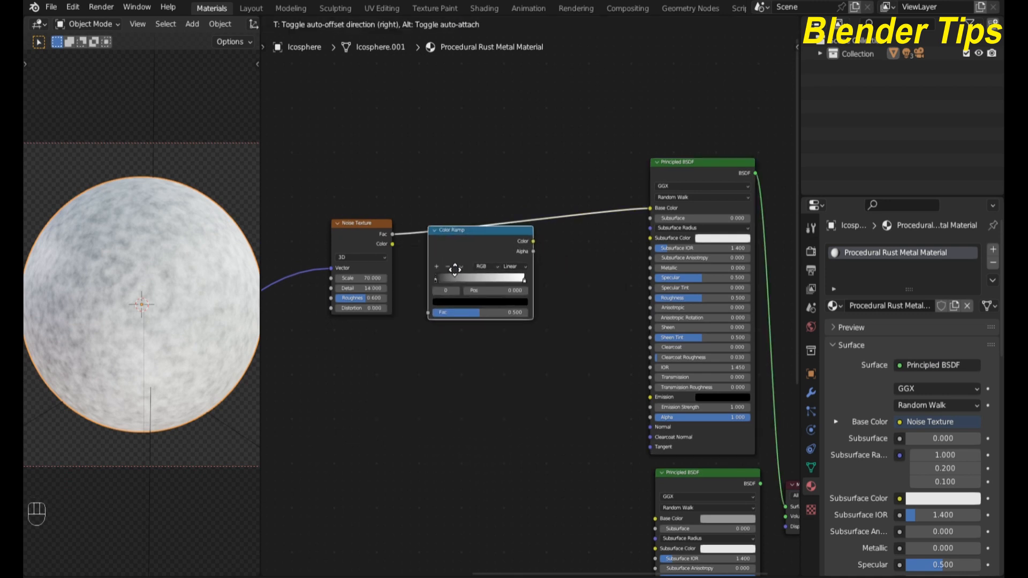
click(452, 263)
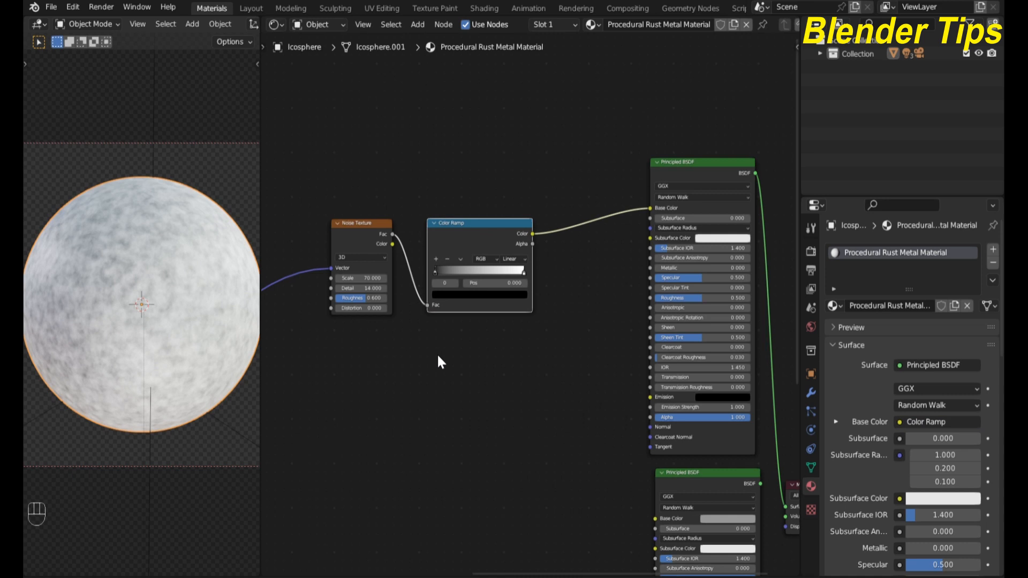
Set the Color Ramp's first stop to a dark brown with Hue 0.069, Saturation 0.640 and Value 0.104
scroll(438, 356, up, 4)
middle_drag(438, 356, 438, 326)
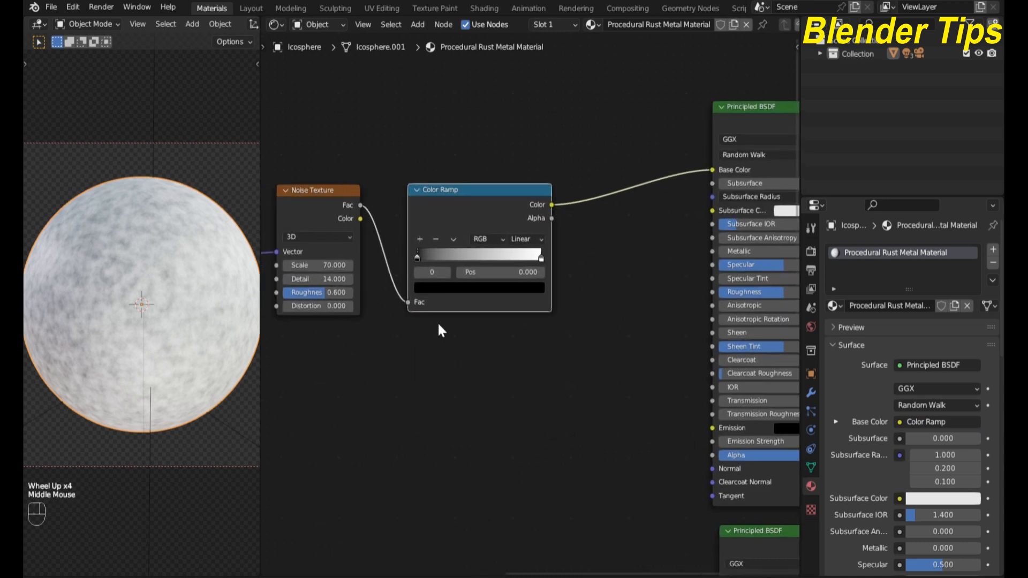
click(418, 258)
click(417, 258)
click(436, 285)
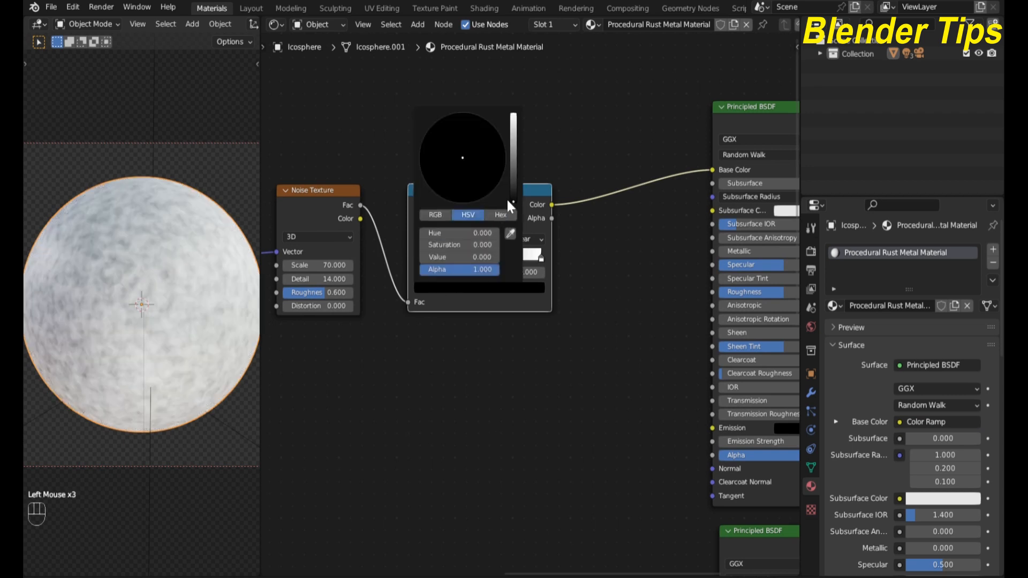
drag(512, 197, 517, 123)
drag(461, 163, 454, 173)
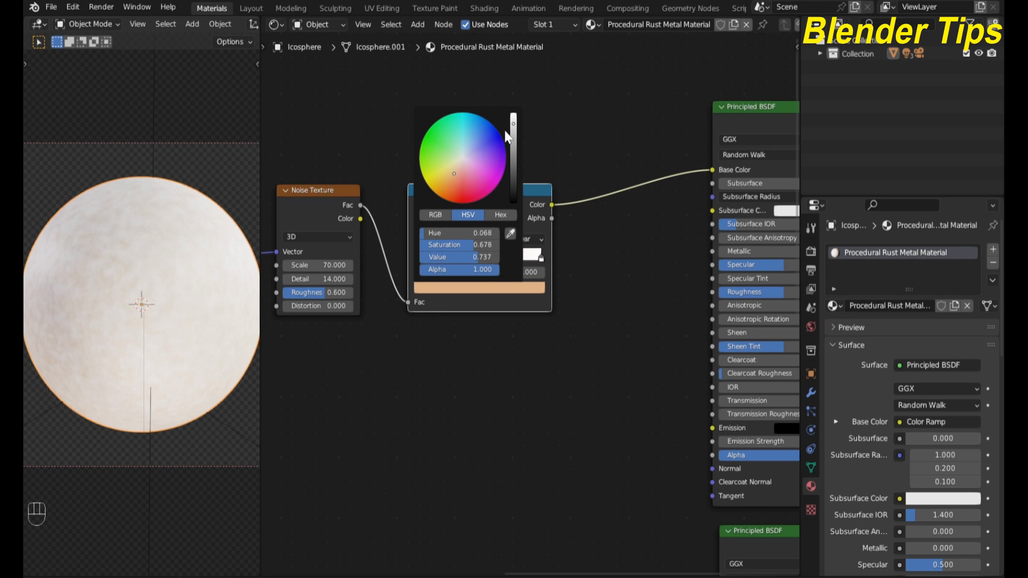
drag(512, 124, 513, 171)
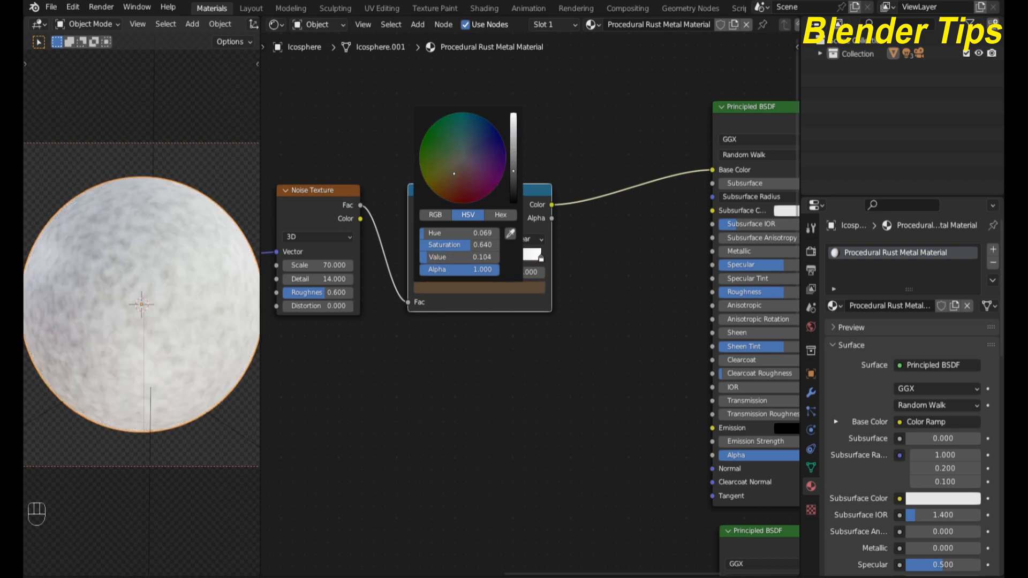
Change the Color Ramp's white end stop to a dark reddish brown
click(541, 259)
click(527, 289)
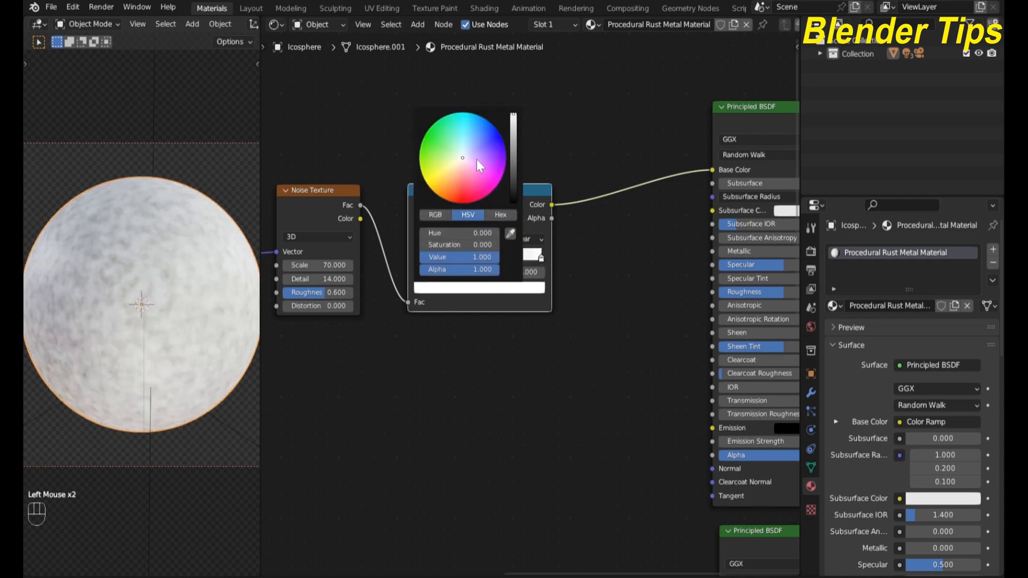
drag(460, 155, 456, 175)
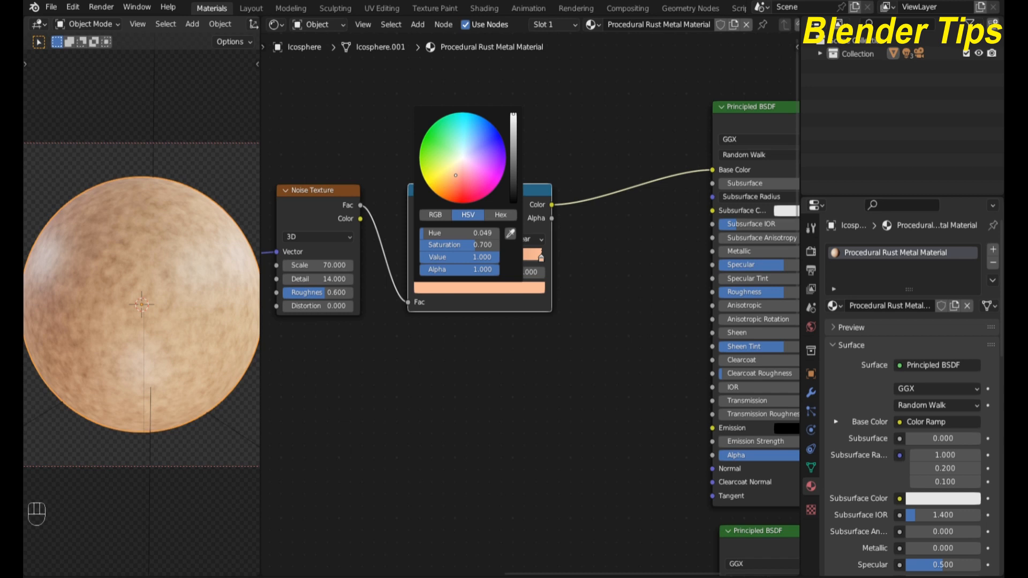
drag(455, 175, 455, 174)
drag(513, 119, 513, 179)
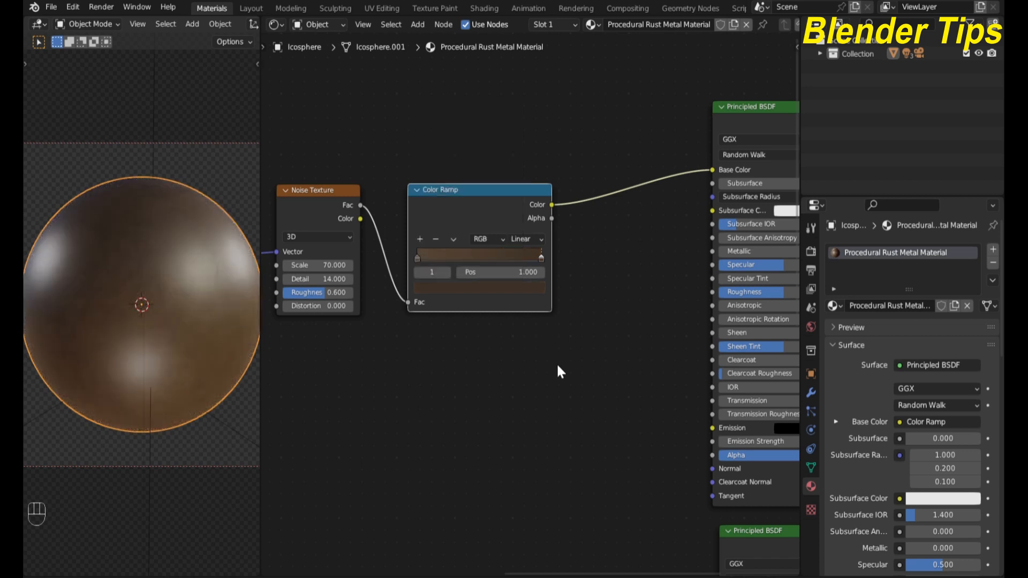
Move the brown Color Ramp's first stop slightly inward and its end stop to position 0.923
scroll(443, 382, up, 2)
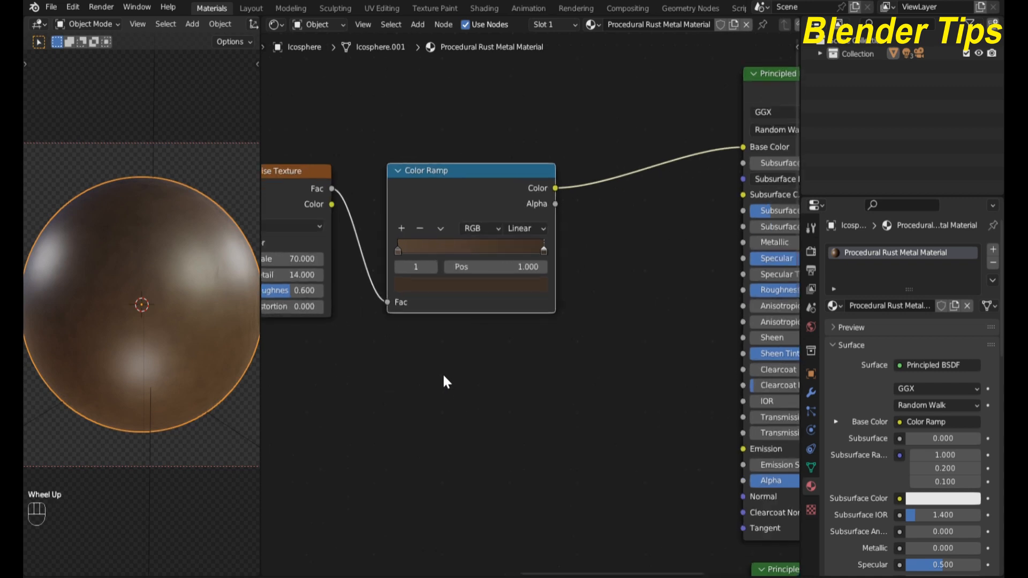
drag(373, 241, 382, 241)
click(547, 240)
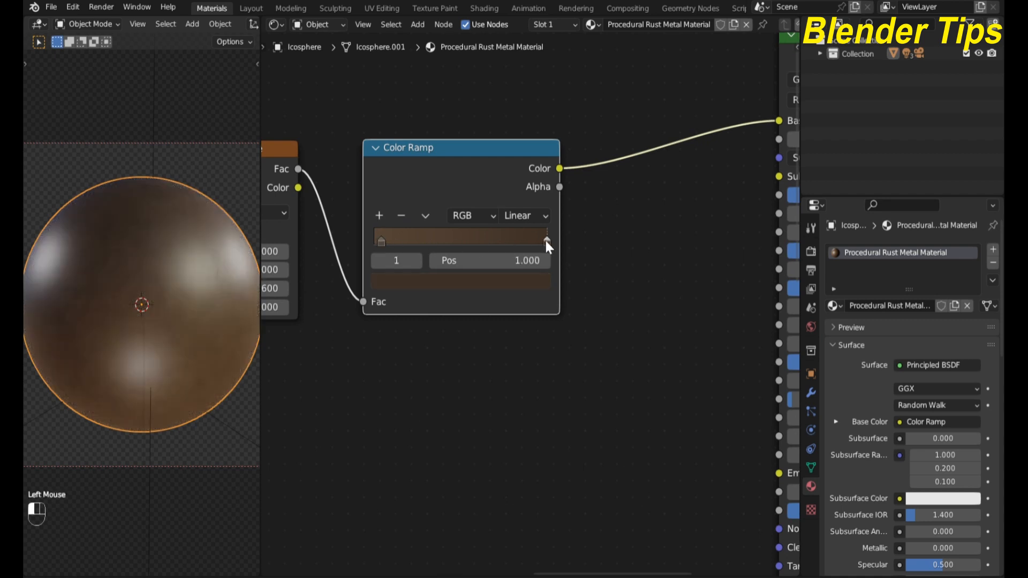
drag(546, 241, 532, 243)
scroll(581, 289, down, 3)
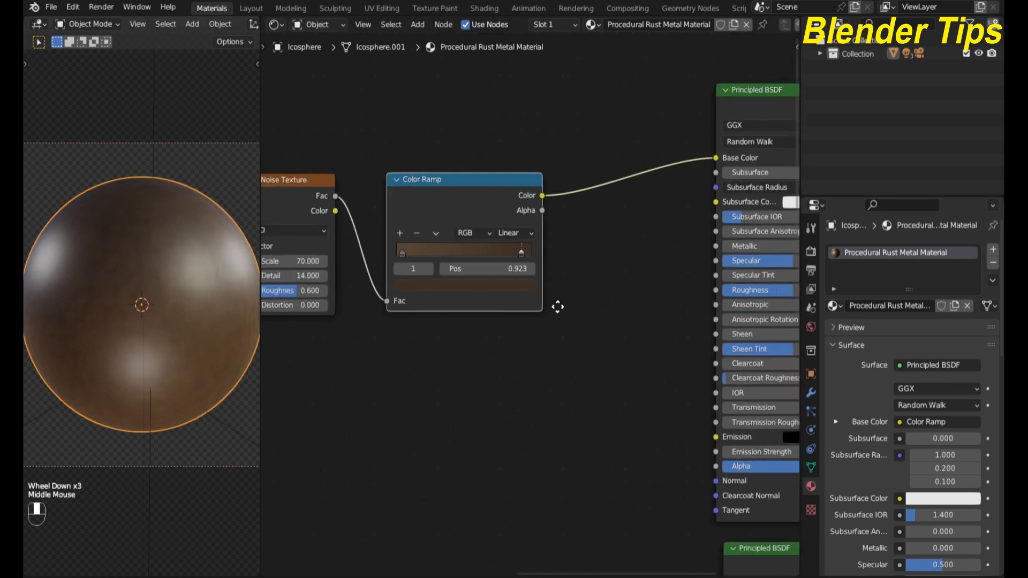
Link the brown Color Ramp's Color output to the Roughness of the rust Principled BSDF as well
scroll(581, 289, down, 3)
middle_drag(581, 289, 511, 248)
scroll(509, 245, up, 1)
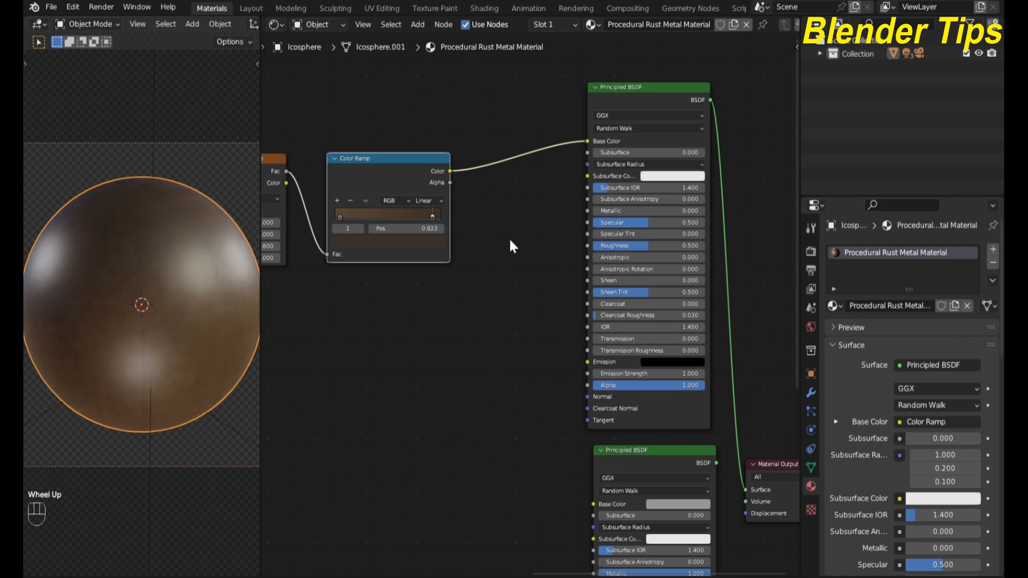
scroll(510, 246, up, 1)
middle_drag(509, 246, 489, 198)
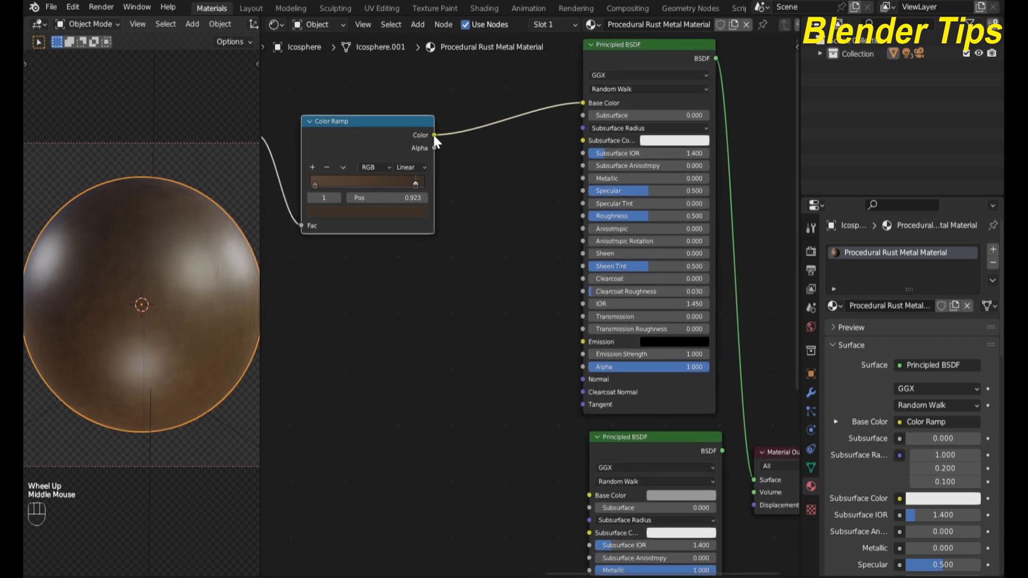
drag(435, 137, 453, 144)
drag(476, 180, 580, 213)
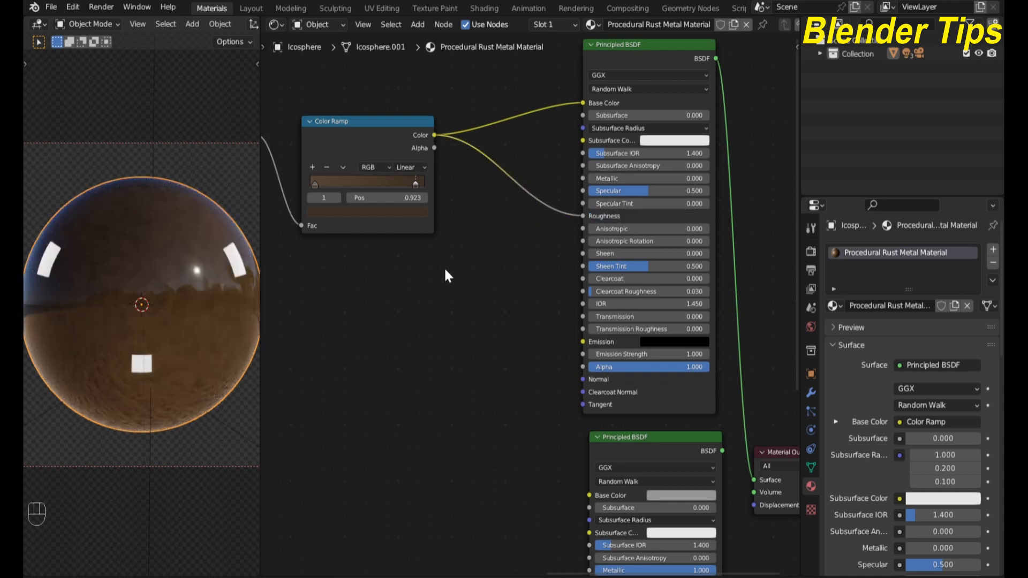
Insert a second Color Ramp node on the link between the brown Color Ramp and the rust shader's Roughness
scroll(148, 299, up, 1)
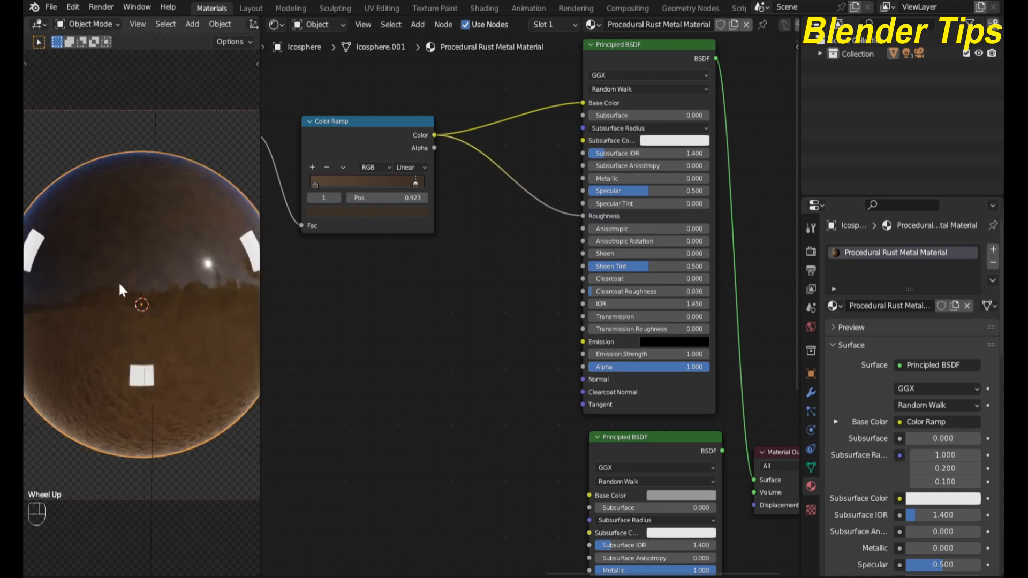
scroll(310, 271, down, 3)
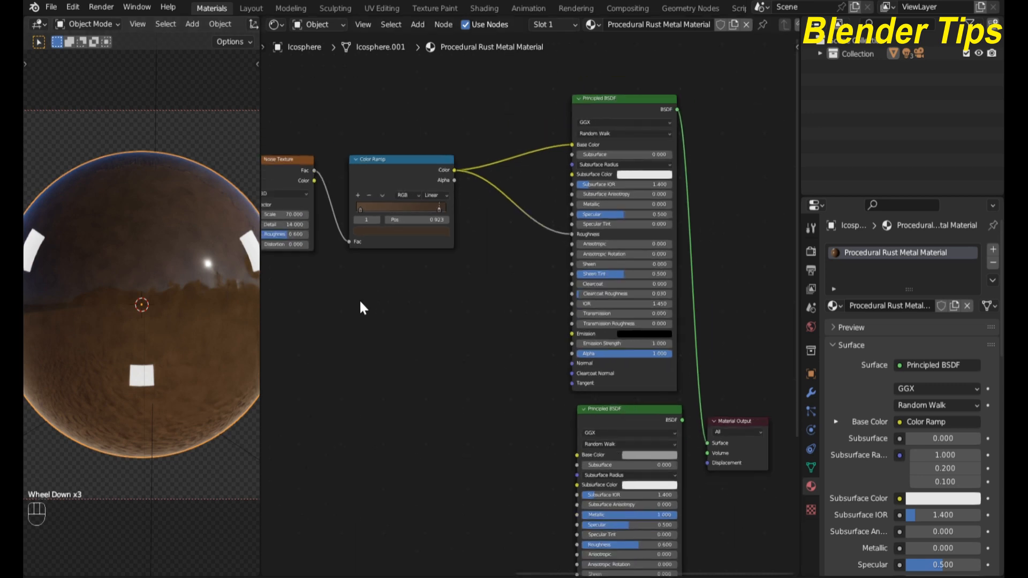
middle_drag(359, 300, 390, 287)
click(467, 266)
key(shift+a)
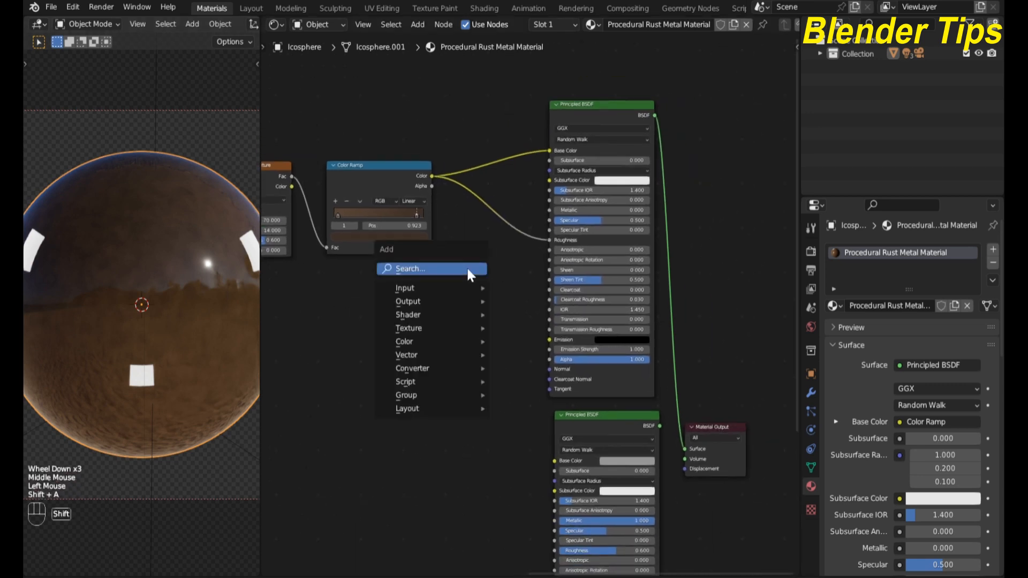
click(470, 269)
text(co)
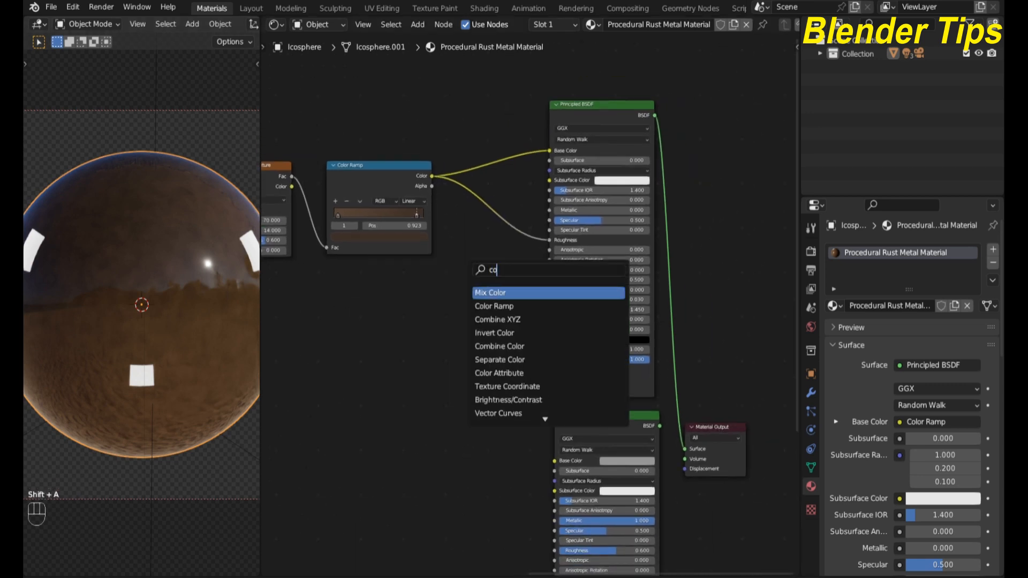
click(492, 306)
click(476, 258)
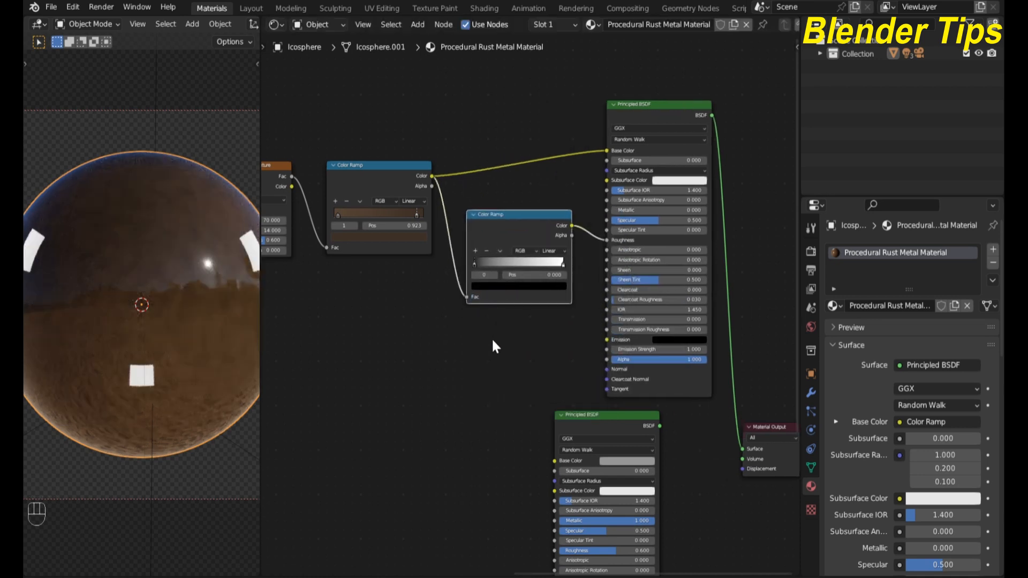
Set the black stop of the roughness Color Ramp to a light grey with Value 0.744
scroll(491, 340, up, 1)
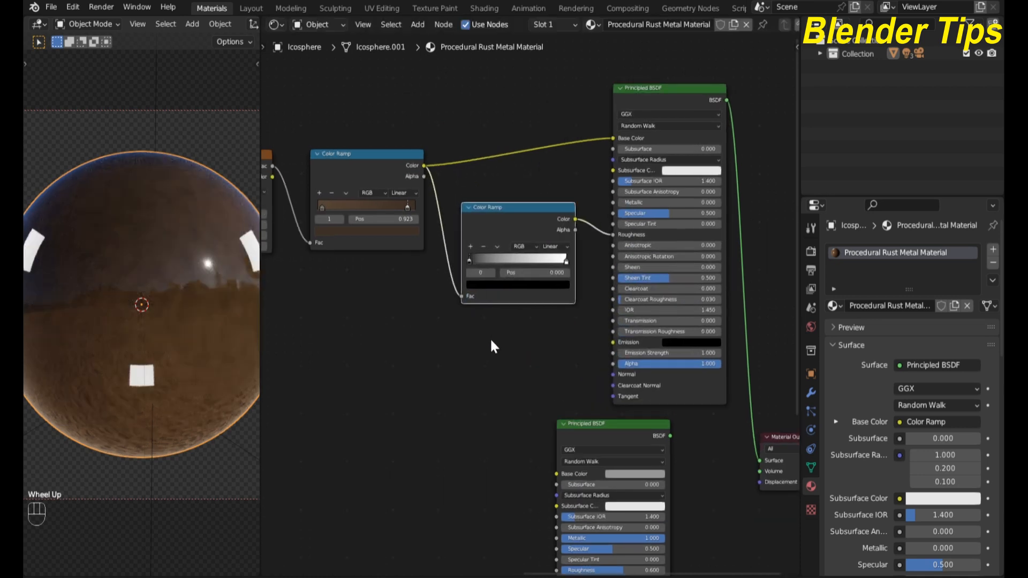
click(470, 261)
click(487, 282)
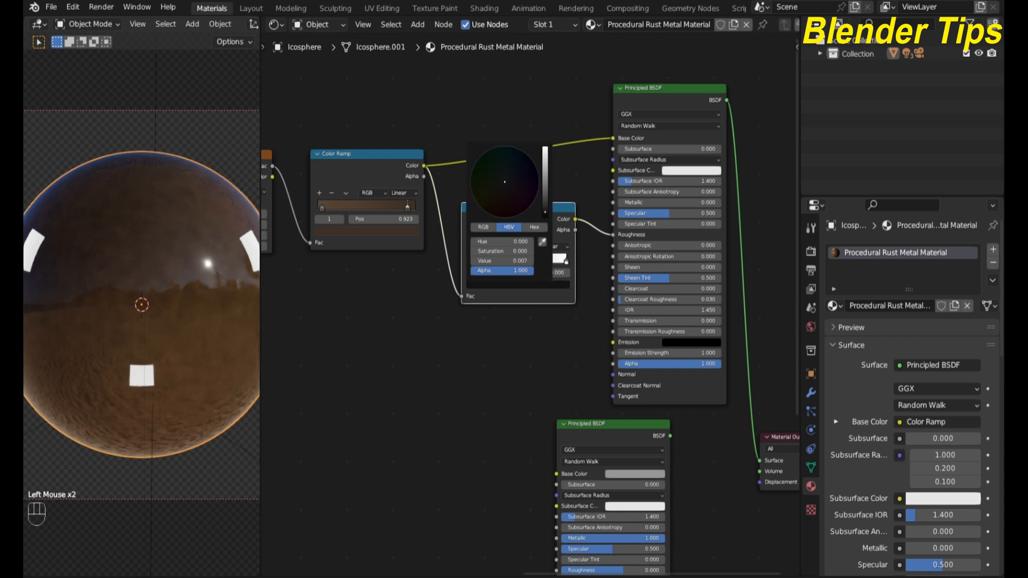
drag(546, 212, 545, 154)
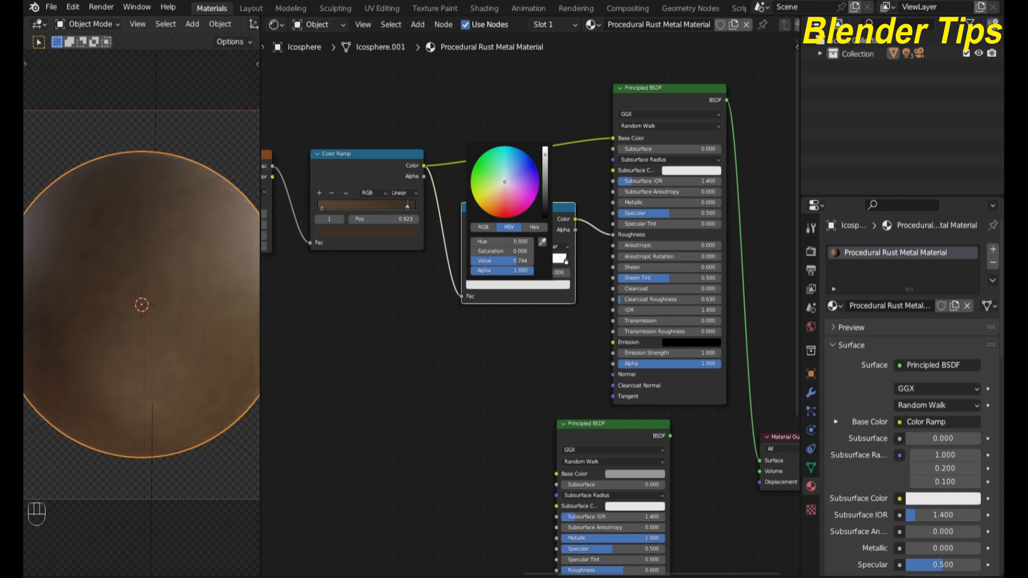
scroll(525, 332, down, 1)
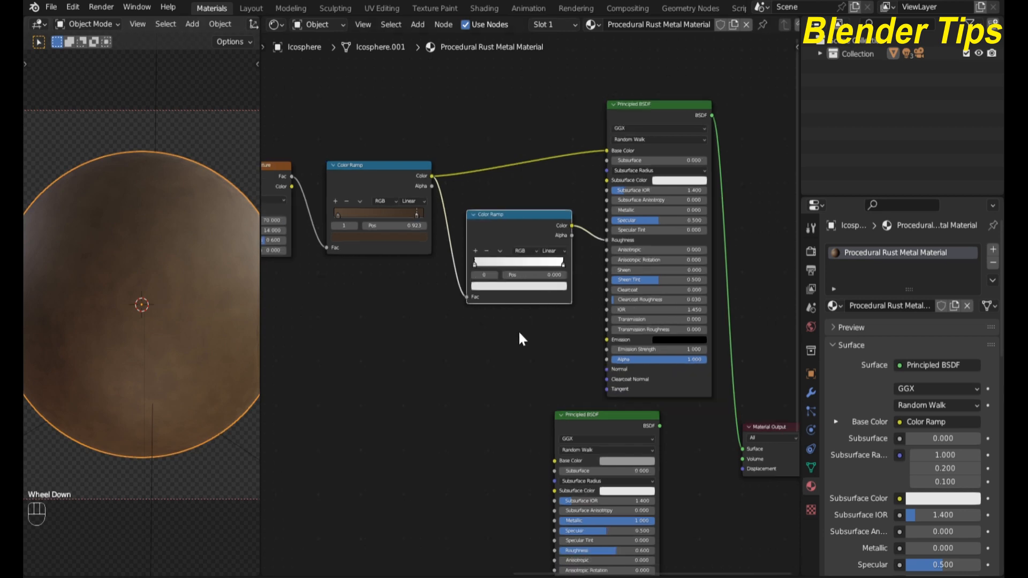
Link the brown Color Ramp's Color output to the Normal input of the rust Principled BSDF
scroll(493, 364, down, 1)
middle_drag(493, 364, 453, 262)
drag(499, 121, 508, 106)
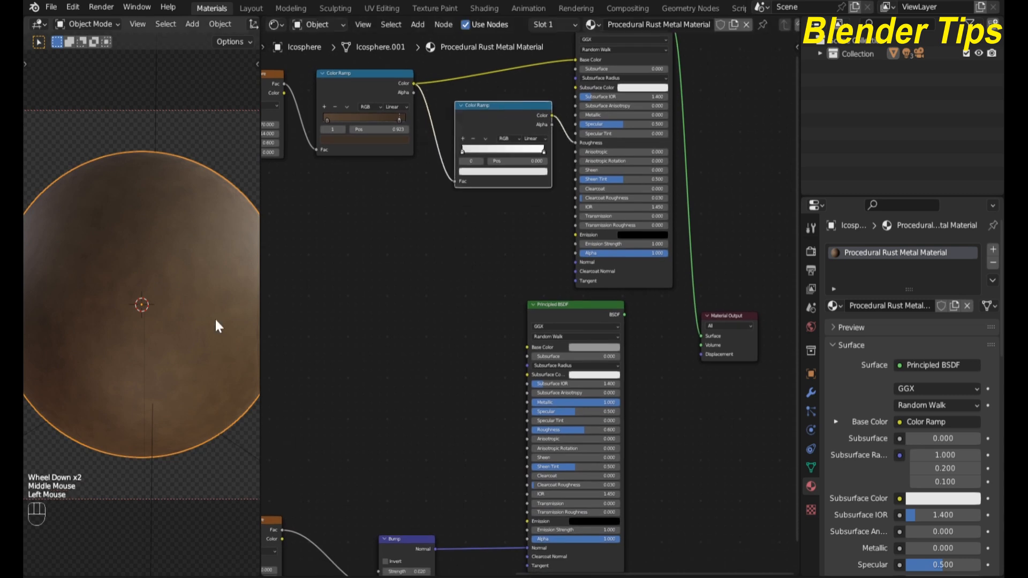
middle_drag(429, 265, 423, 276)
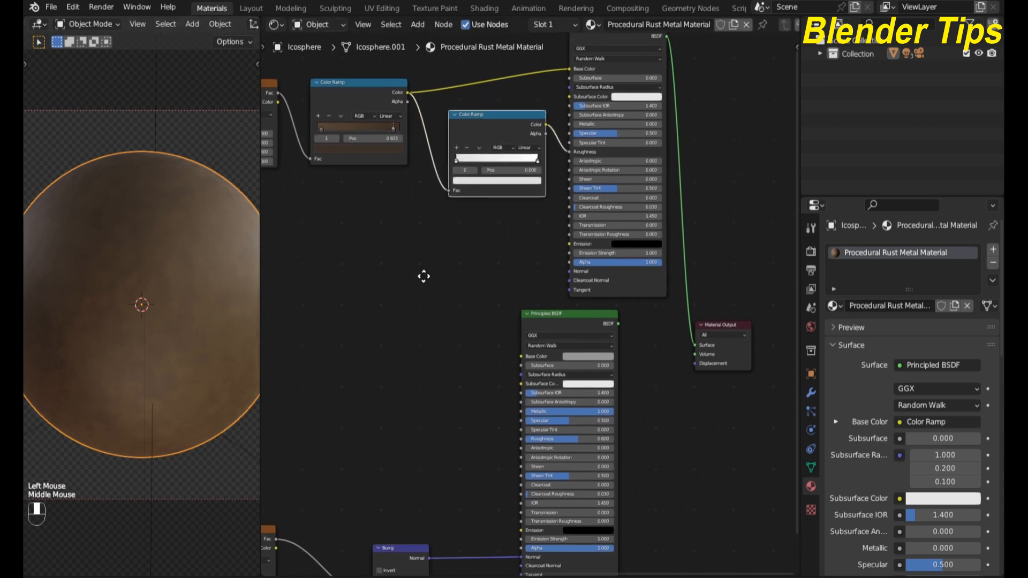
click(407, 91)
drag(421, 97, 567, 272)
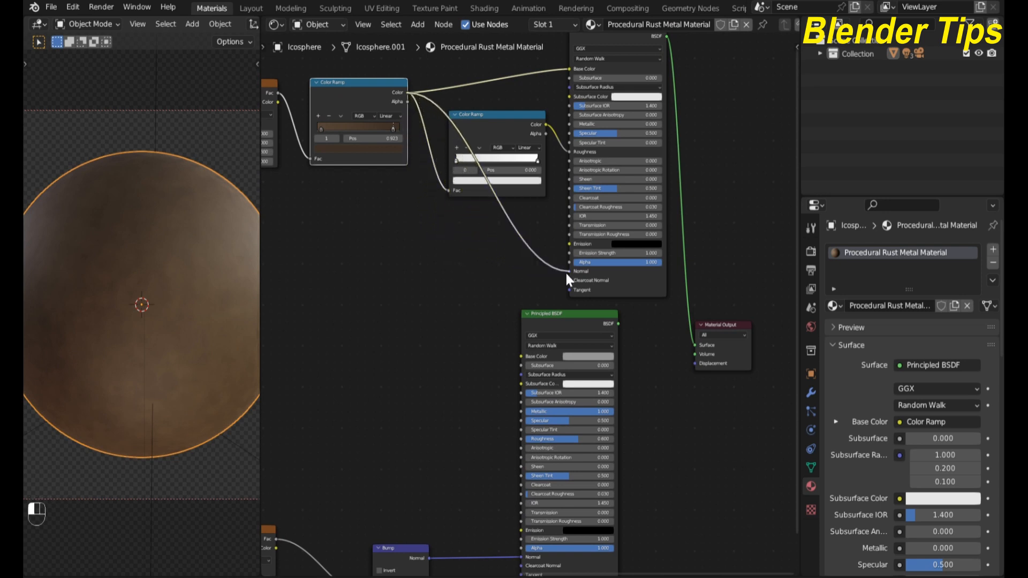
Move the Material Output farther from the shaders and reposition the grey metal Principled BSDF beneath the rust shader
scroll(411, 268, down, 1)
middle_drag(412, 268, 344, 391)
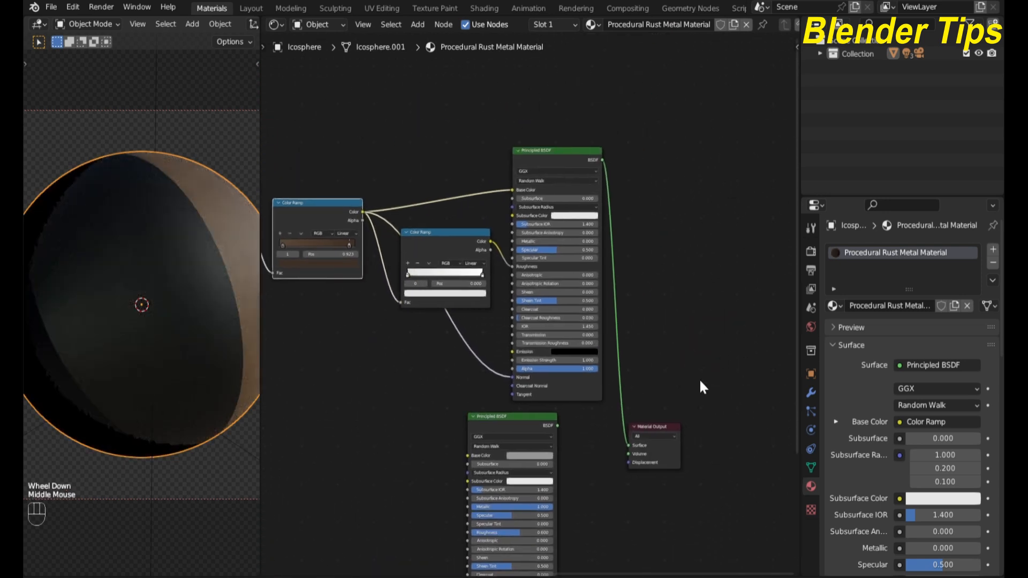
drag(672, 425, 733, 331)
middle_drag(661, 425, 647, 277)
drag(535, 264, 544, 291)
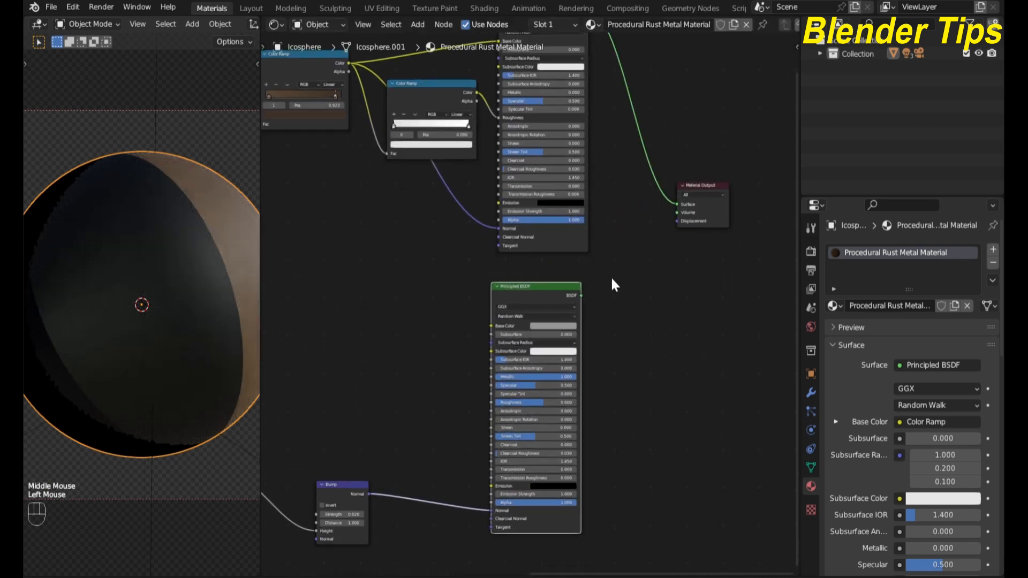
scroll(612, 284, down, 1)
middle_drag(613, 284, 650, 390)
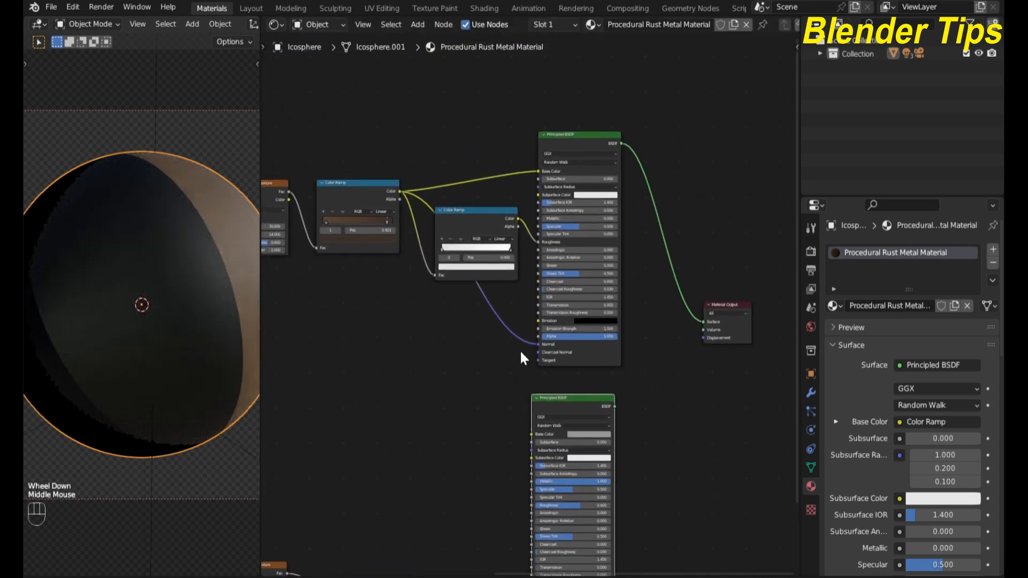
Insert a Bump node on the link into the rust shader's Normal and feed the brown Color Ramp into its Height input
middle_drag(518, 362, 489, 294)
click(487, 286)
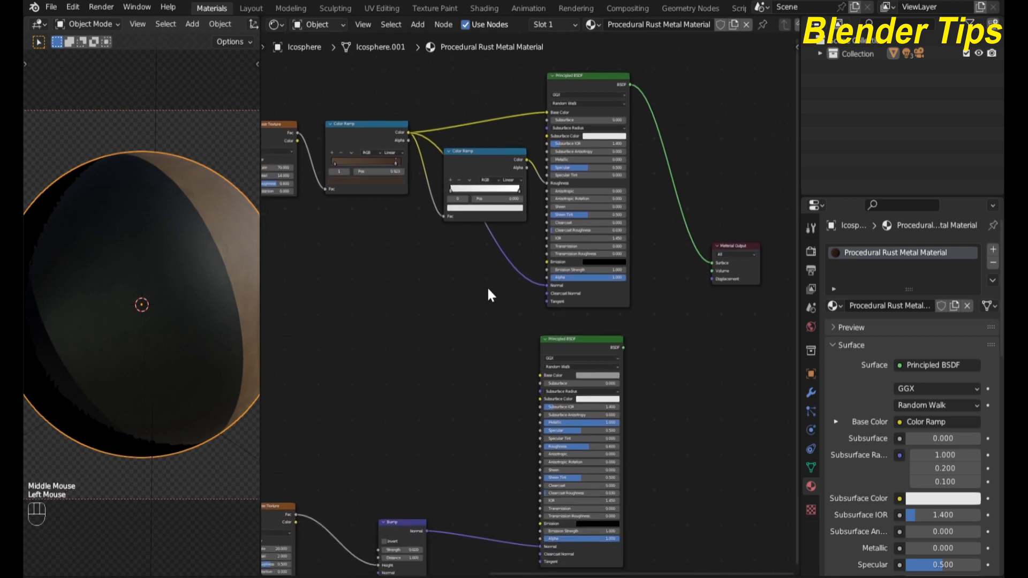
key(shift+a)
click(488, 289)
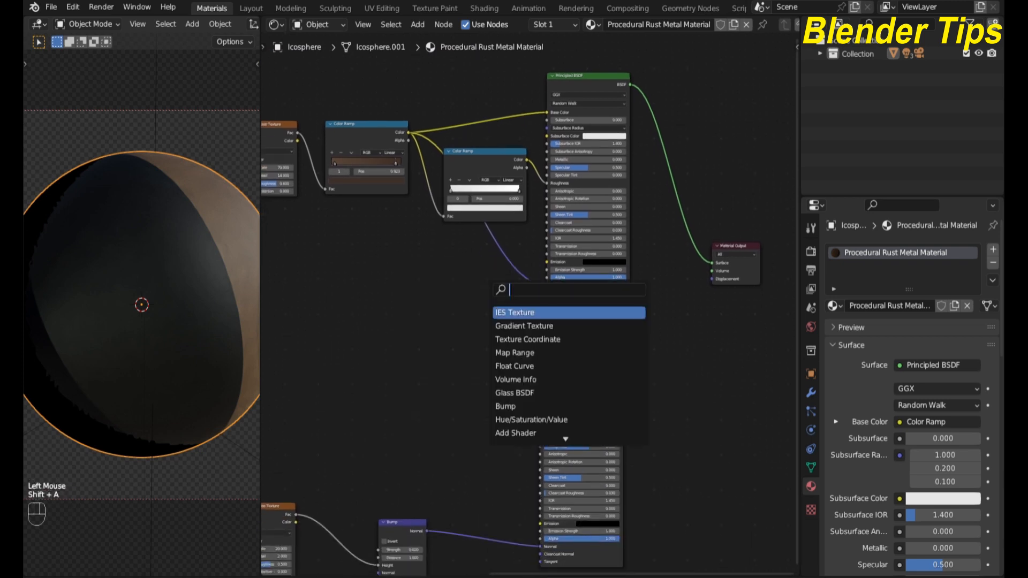
text(bump)
key(Return)
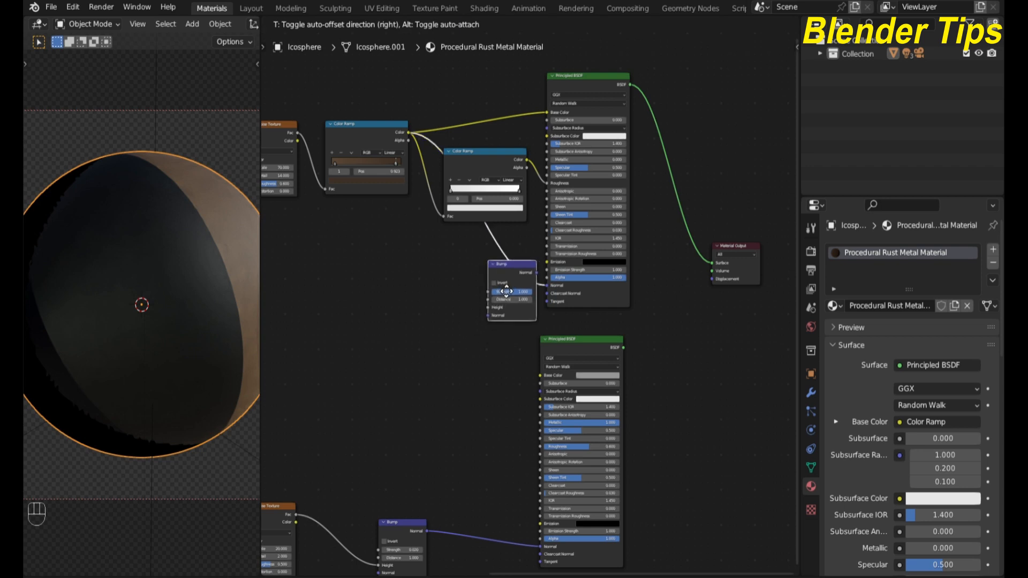
click(504, 294)
scroll(451, 350, up, 2)
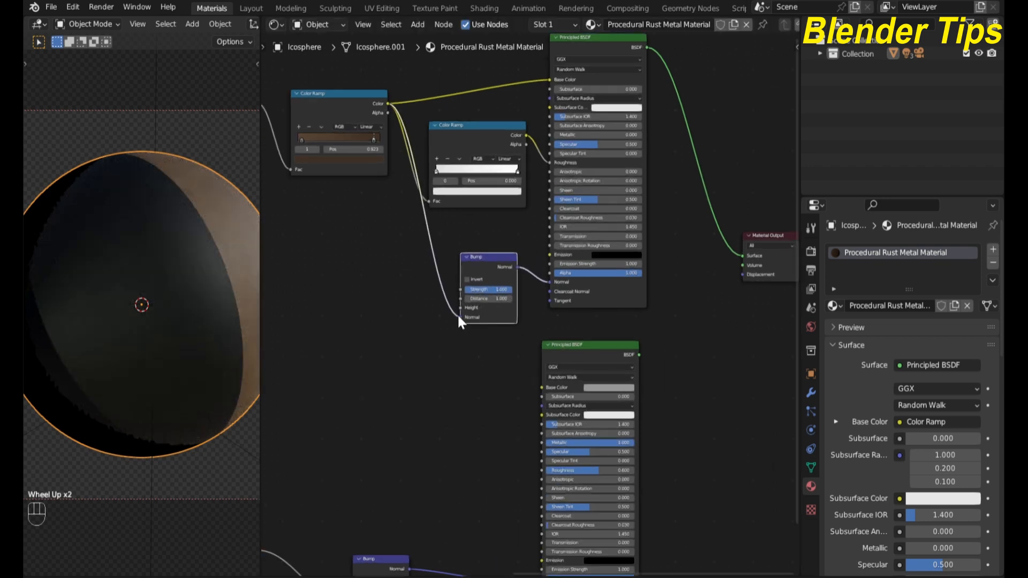
mouse_move(459, 317)
mouse_down()
mouse_move(439, 306)
mouse_move(459, 307)
mouse_up()
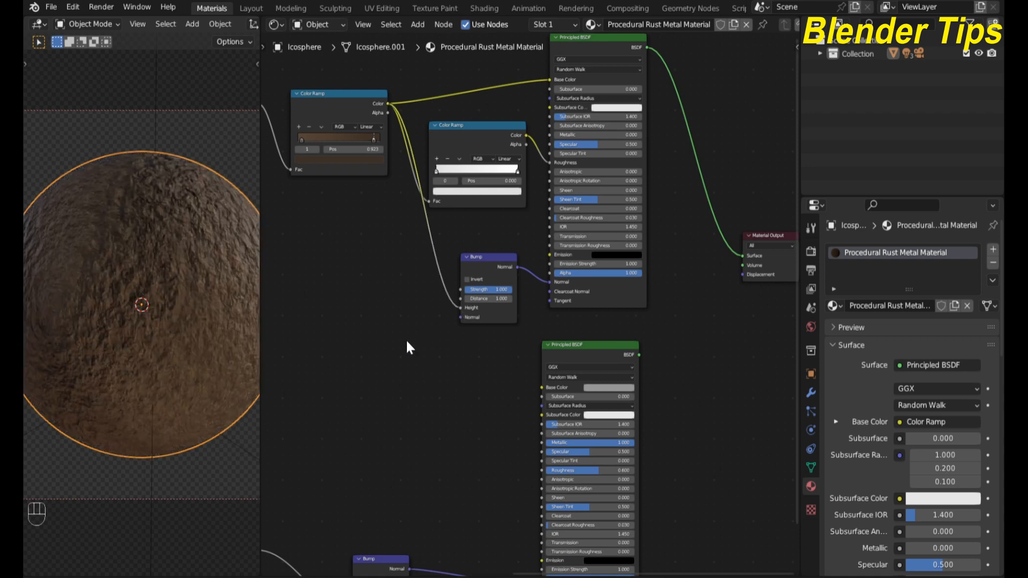
Set the Strength of the rust shader's Bump node to 0.15 and check the sphere's surface up close
scroll(116, 254, up, 2)
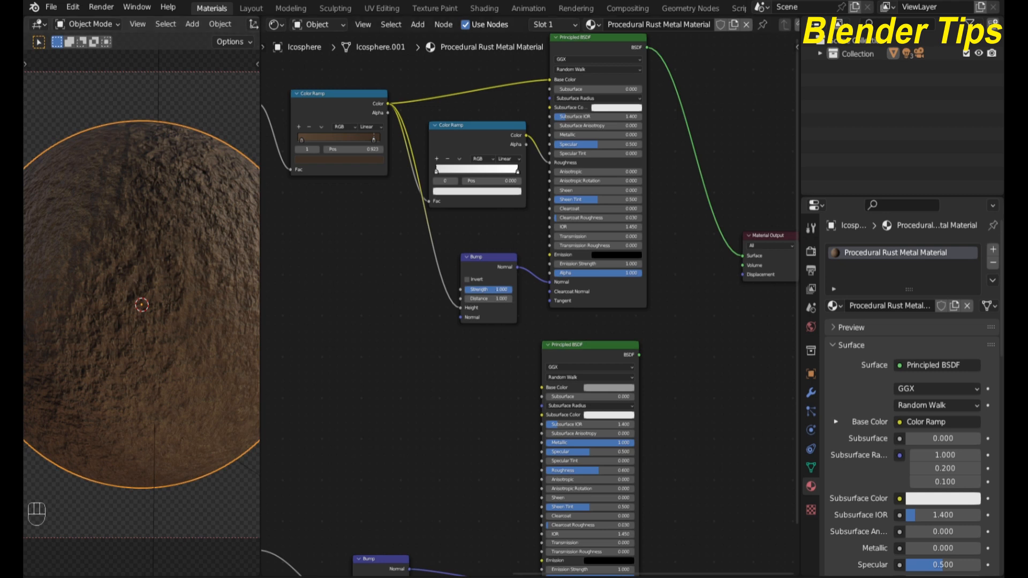
drag(497, 289, 471, 290)
click(471, 290)
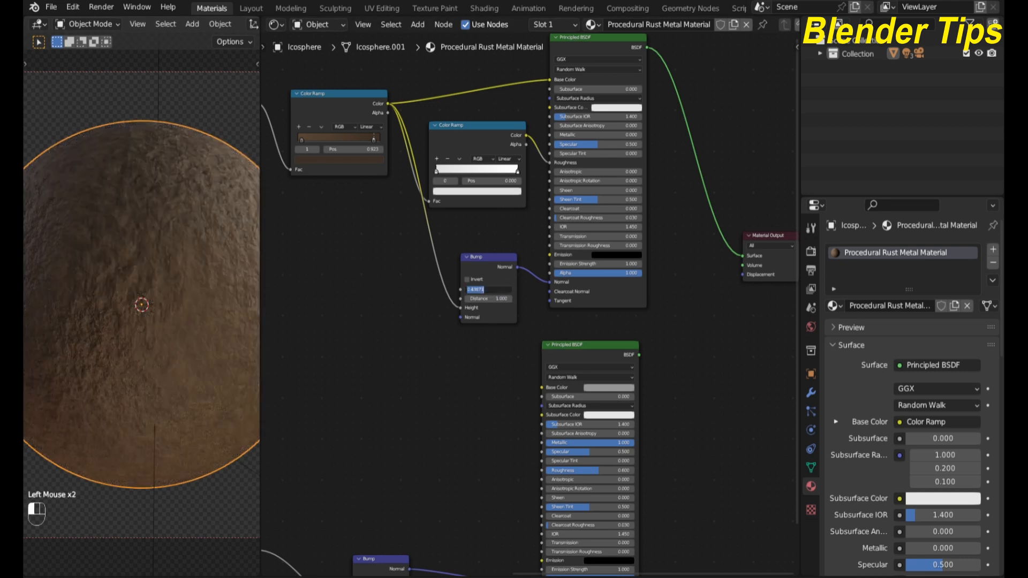
key(BackSpace)
text(.15)
key(Return)
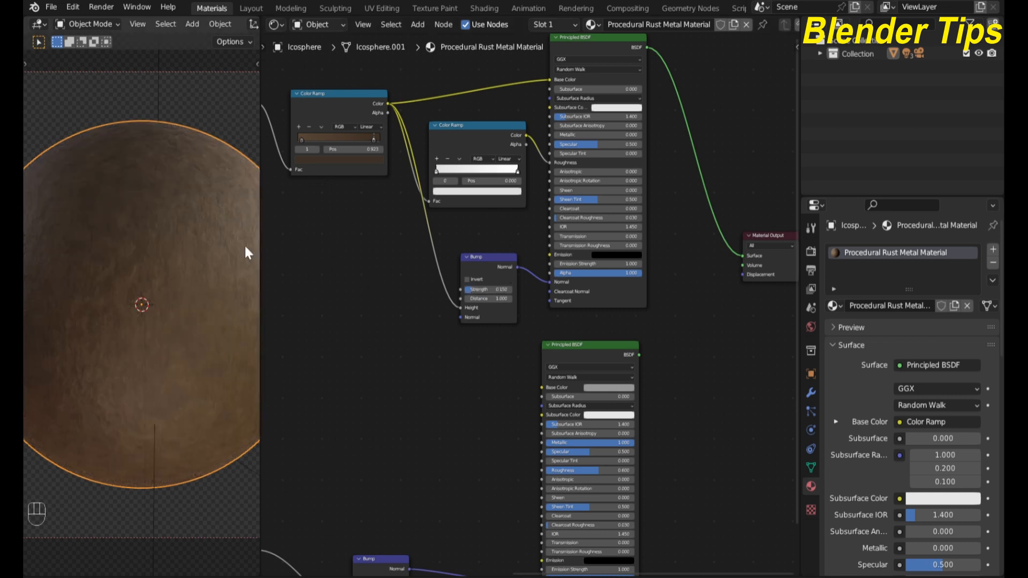
scroll(149, 232, up, 1)
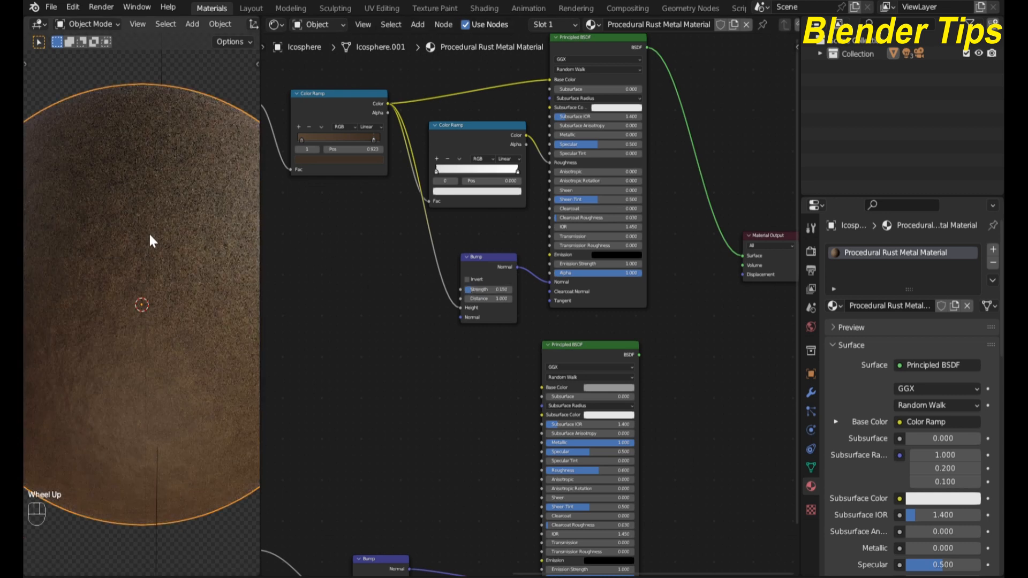
scroll(149, 232, down, 1)
Combine the grey metal and rust Principled BSDF nodes through a Mix Shader feeding the Material Output
scroll(363, 284, down, 6)
middle_drag(368, 293, 421, 282)
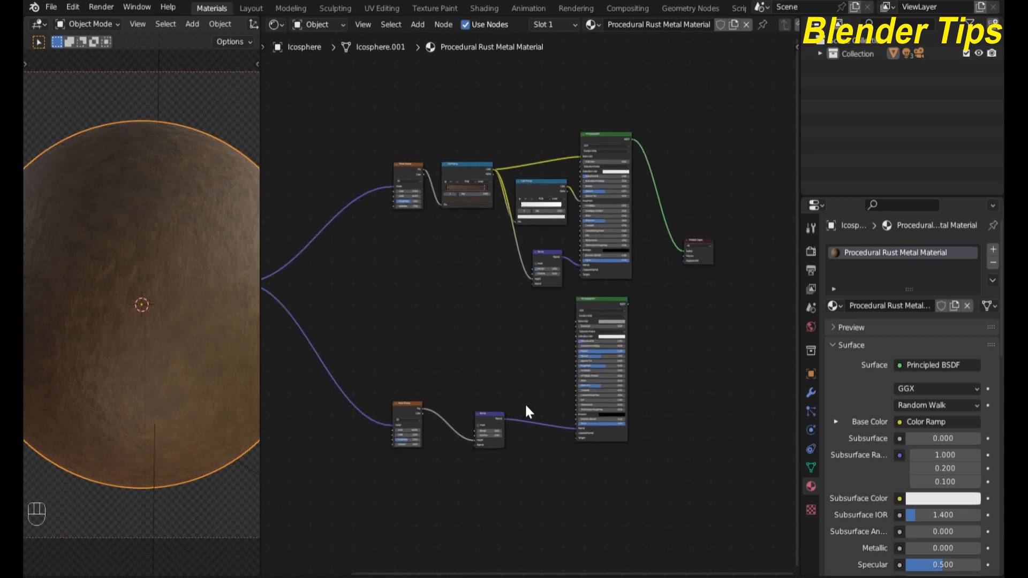
middle_drag(675, 330, 634, 327)
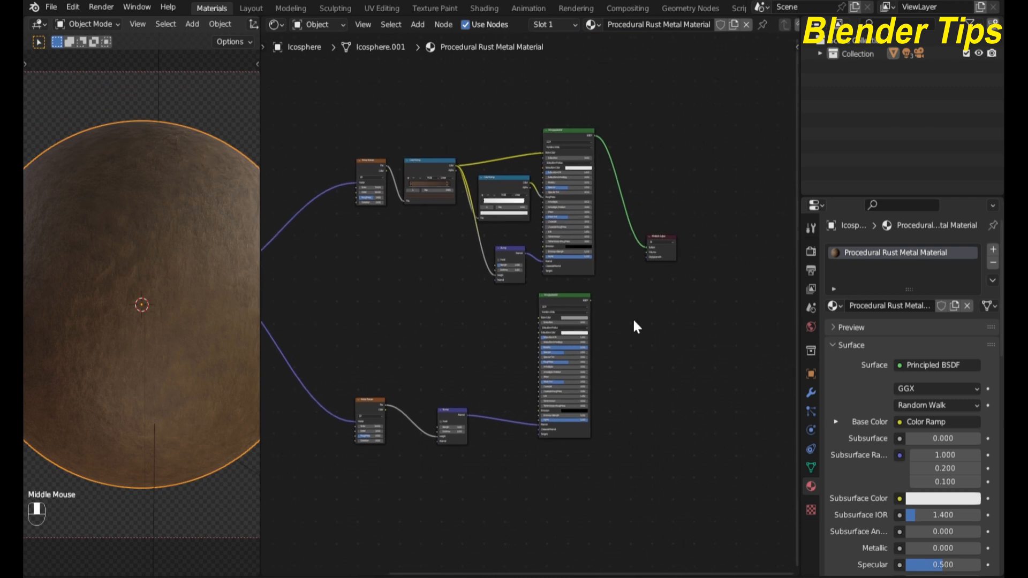
drag(571, 303, 583, 303)
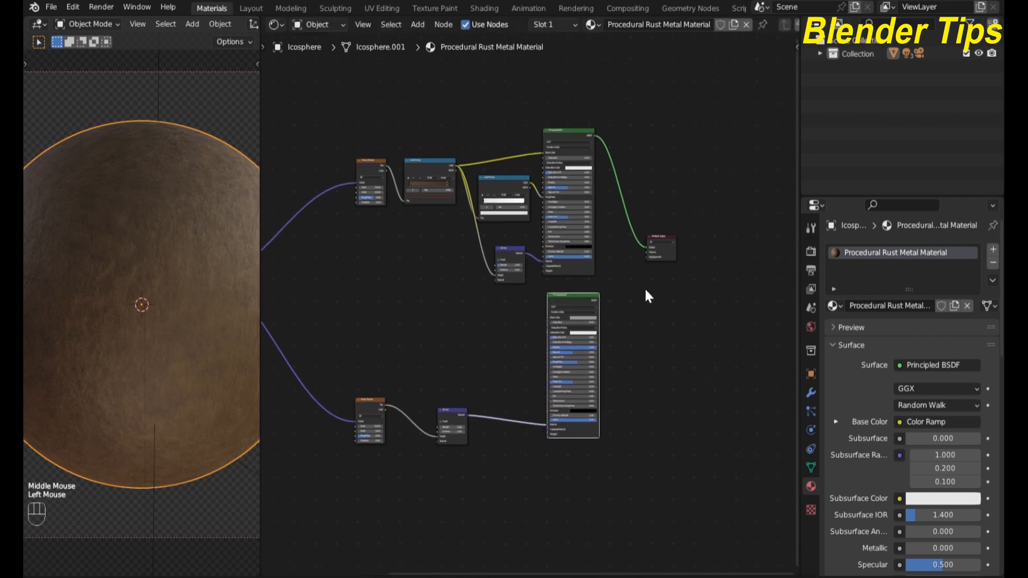
click(582, 296)
click(574, 301)
shift+click(568, 134)
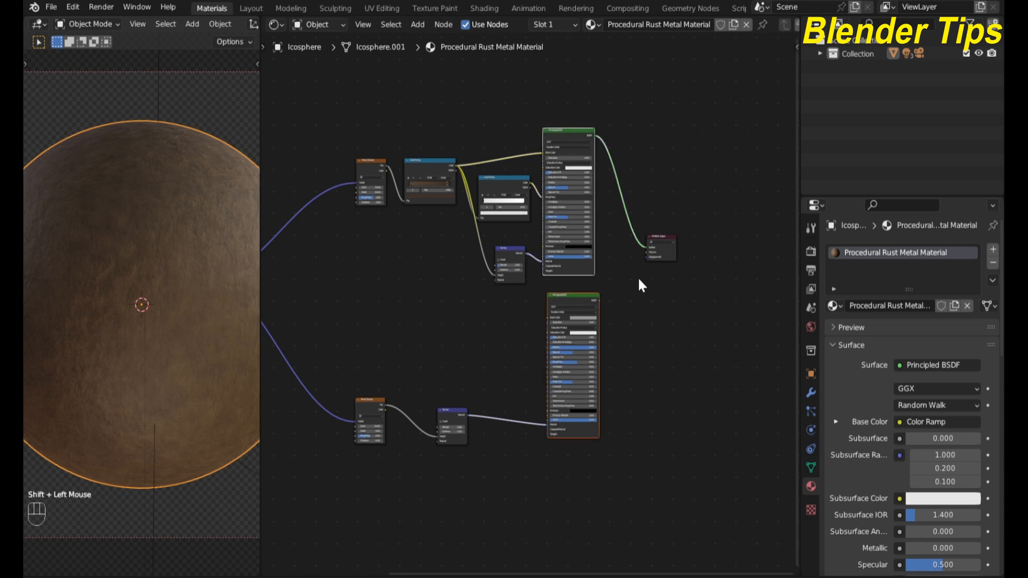
key(ctrl+KP_0)
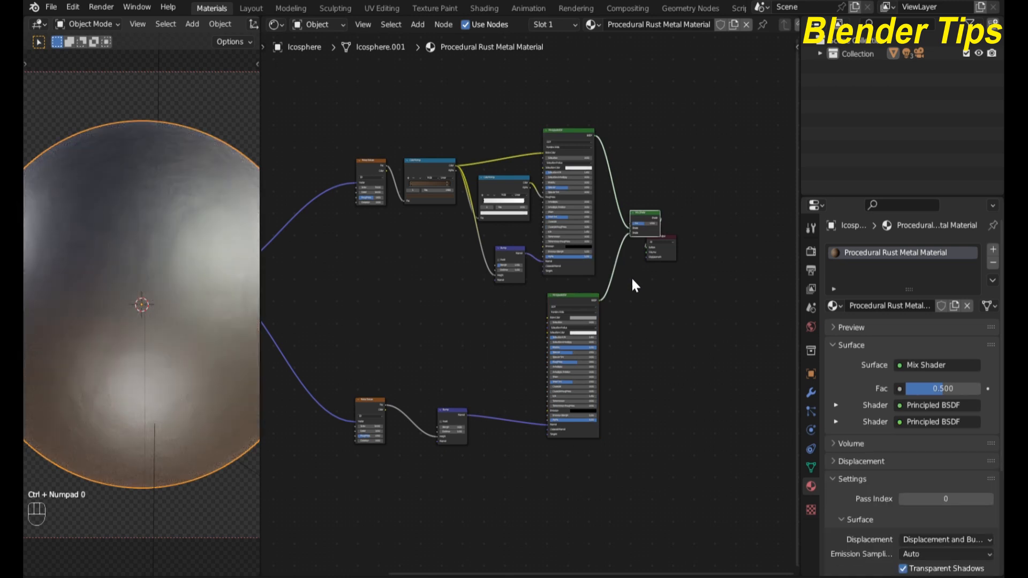
Move the Material Output clear of the Mix Shader, and reposition the grey metal shader and the Mix Shader lower in the graph
scroll(664, 276, up, 2)
middle_drag(688, 273, 638, 280)
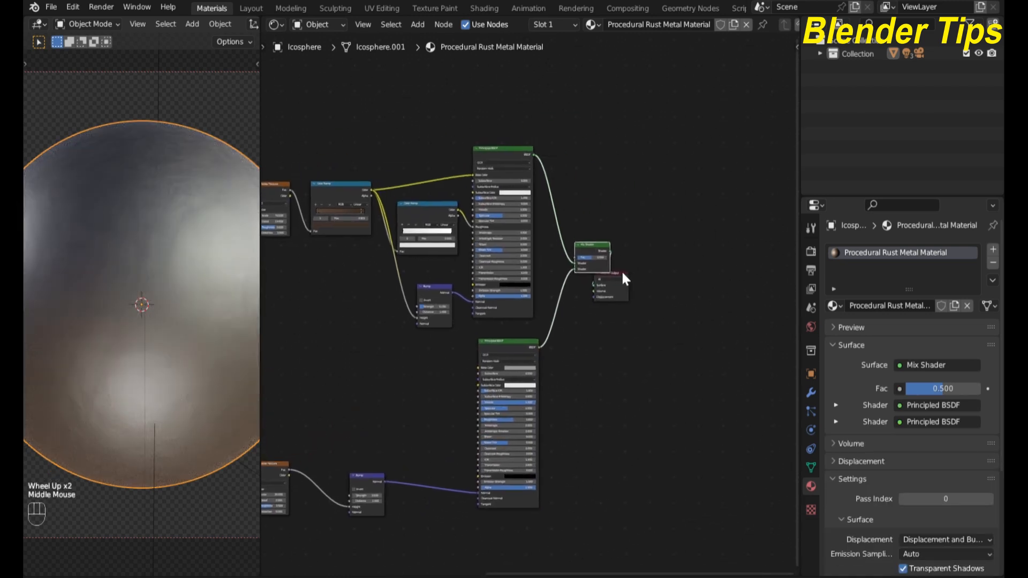
drag(622, 273, 669, 256)
scroll(627, 307, up, 2)
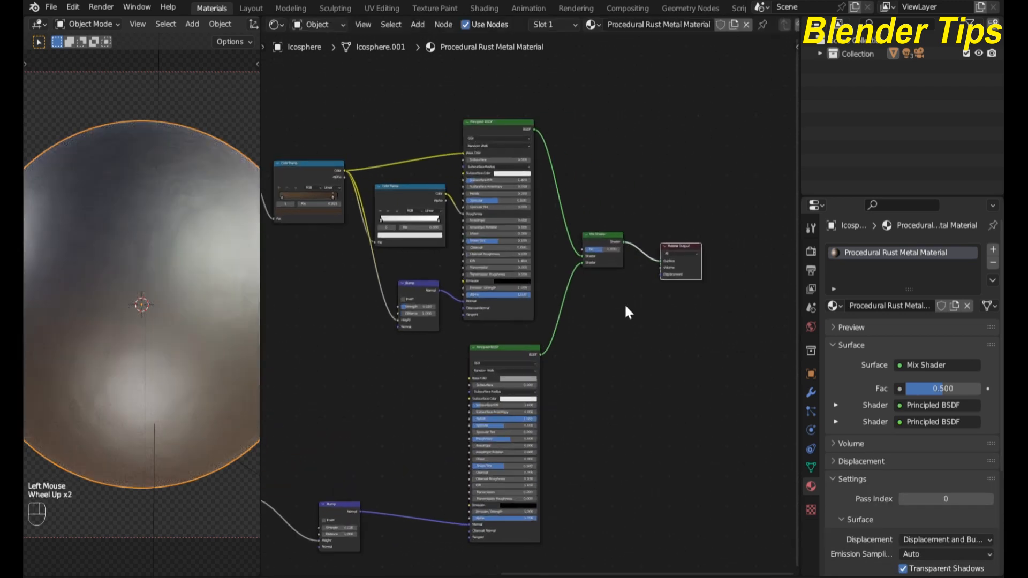
middle_drag(628, 312, 626, 231)
drag(523, 268, 518, 284)
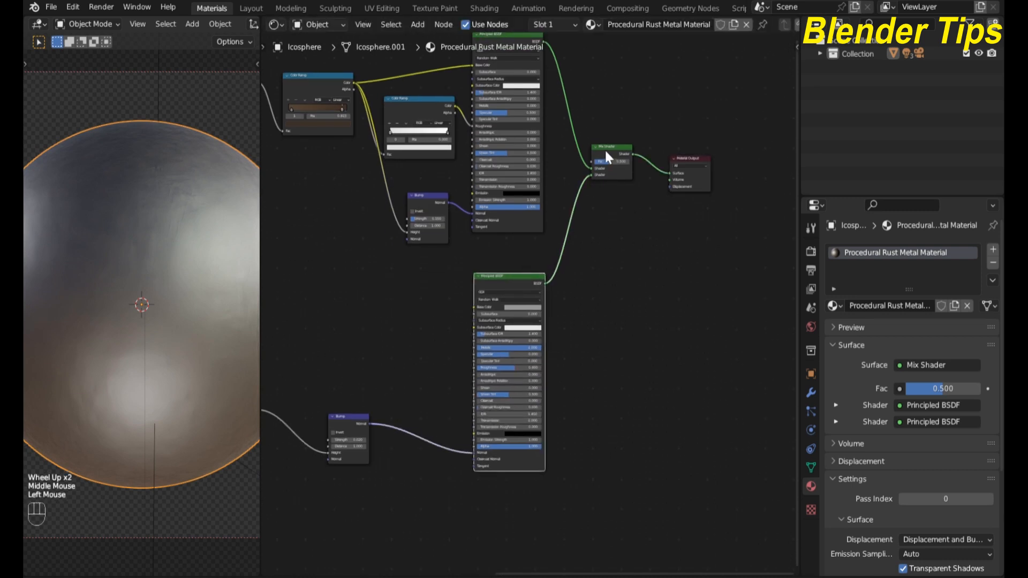
drag(606, 153, 608, 243)
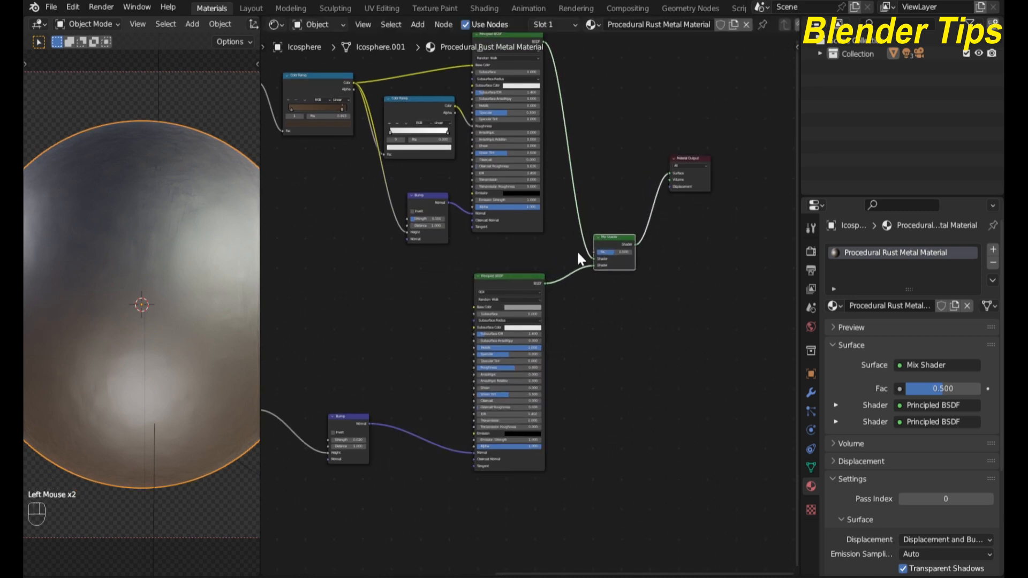
Try the Mix Shader's Fac at 0 and at higher values to compare the rust and metal shaders, and undo the changes
middle_drag(374, 302, 466, 259)
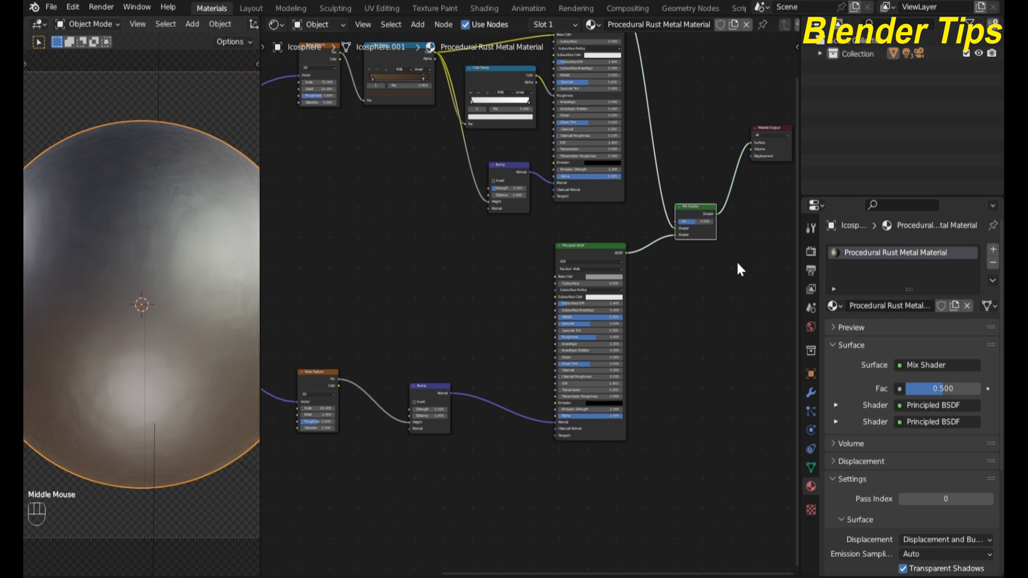
scroll(506, 246, up, 1)
scroll(738, 288, up, 1)
middle_drag(693, 305, 552, 301)
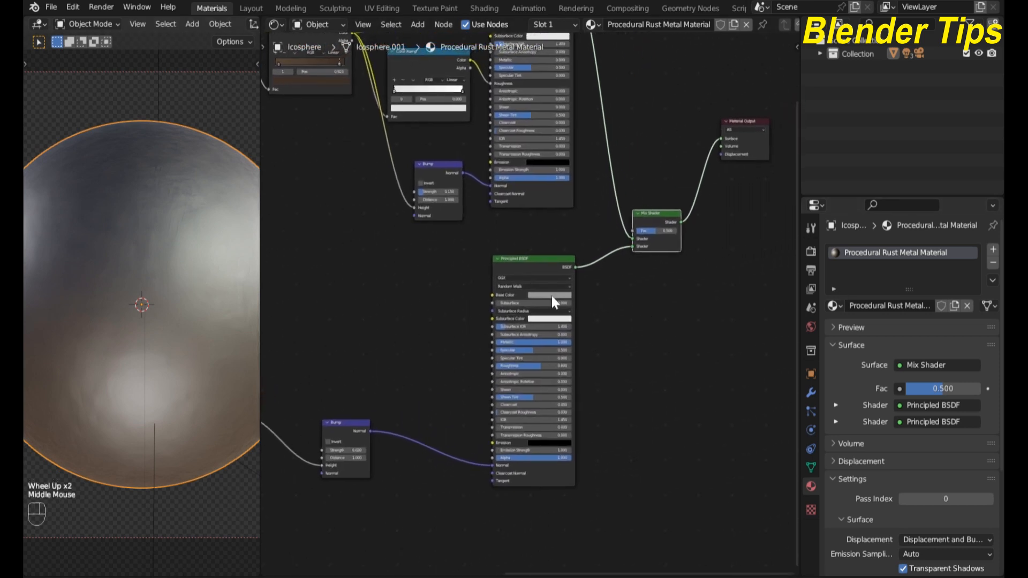
click(649, 230)
drag(649, 230, 626, 230)
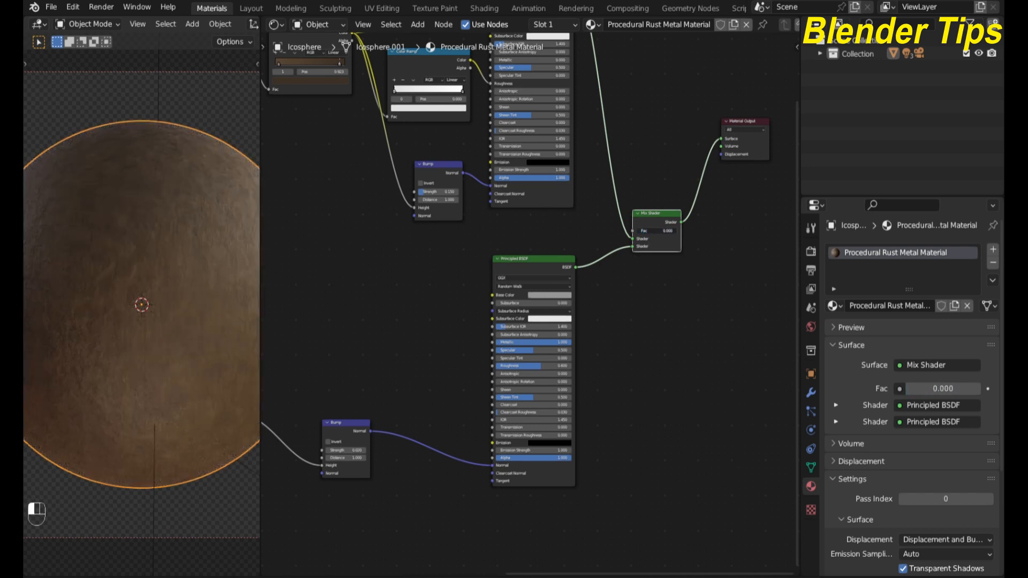
drag(908, 388, 979, 388)
key(ctrl+z)
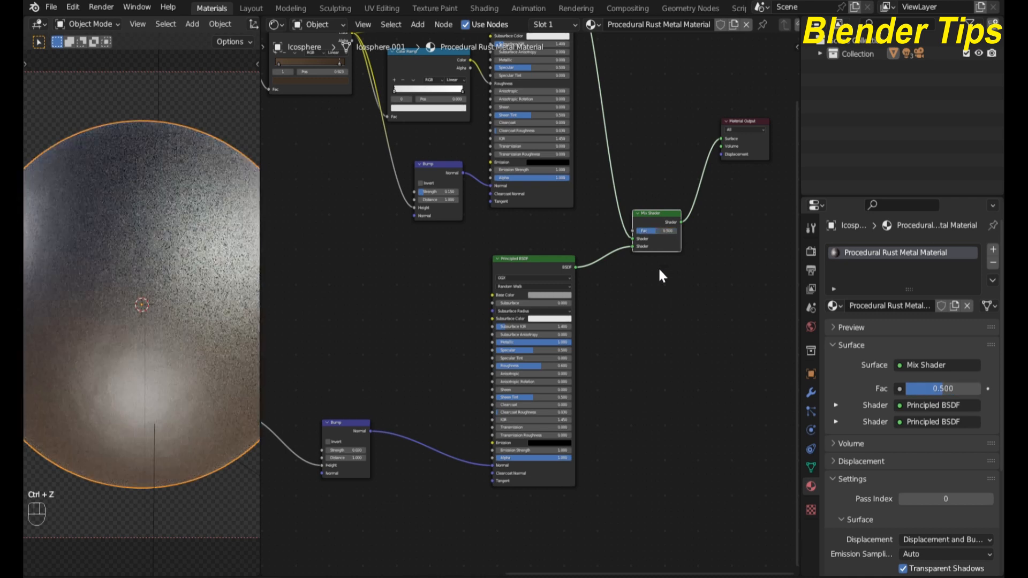
Add a Noise Texture between the rust and metal branches and link the Mapping node's Vector output to its Vector input
scroll(382, 293, down, 3)
middle_drag(384, 290, 534, 324)
scroll(409, 277, down, 1)
middle_drag(409, 278, 395, 212)
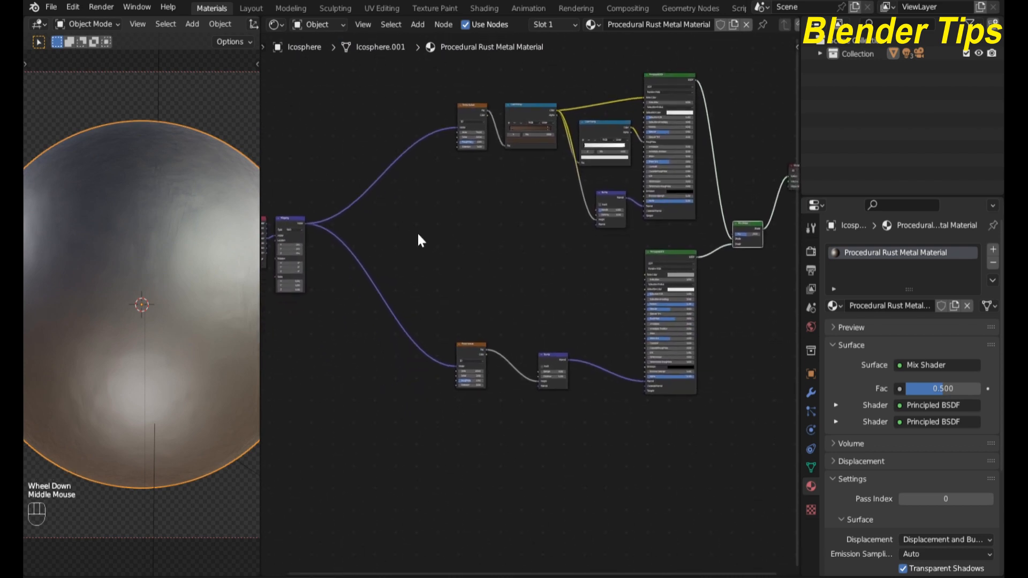
click(421, 238)
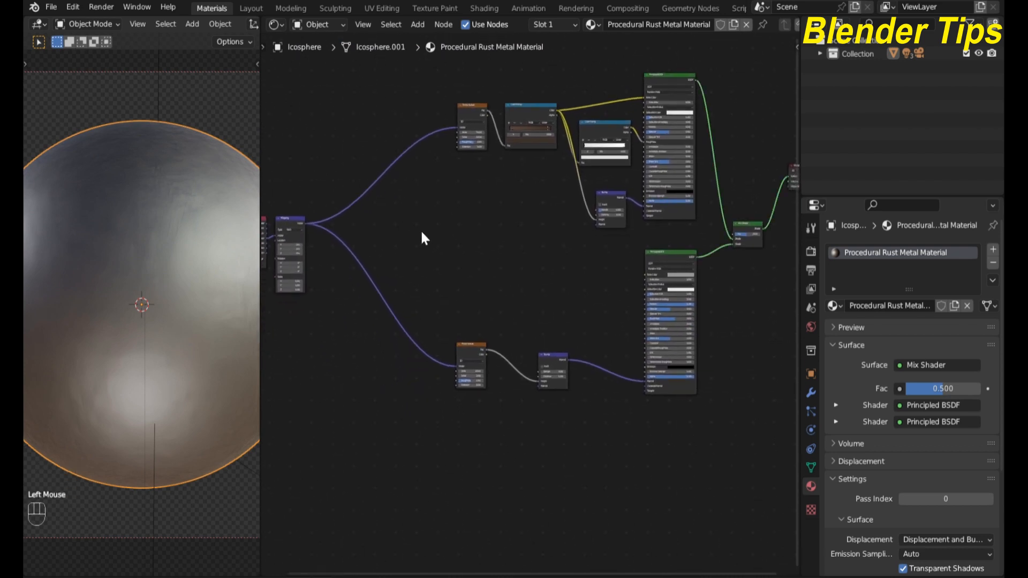
key(shift+a)
click(421, 234)
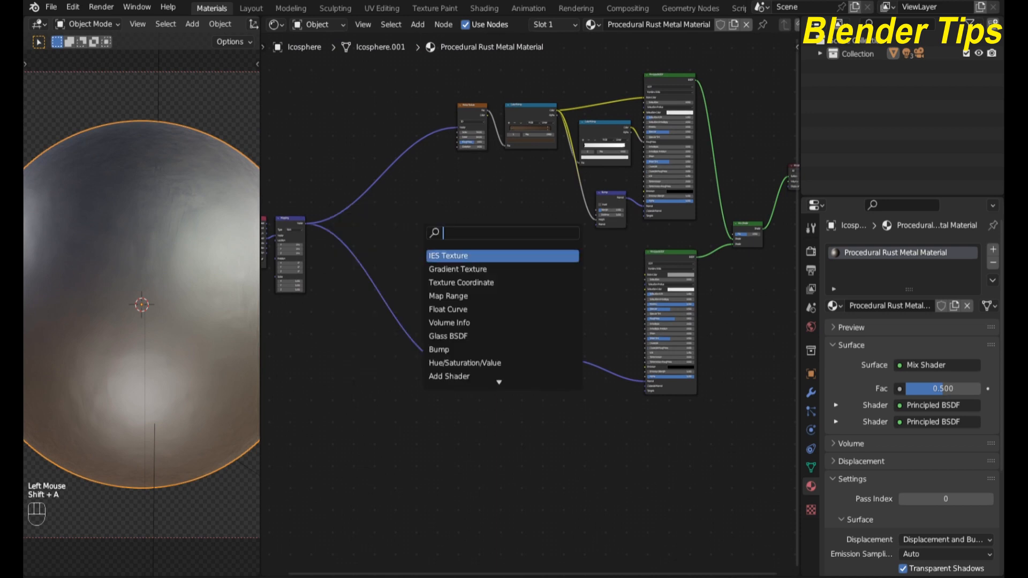
text(noise)
key(Return)
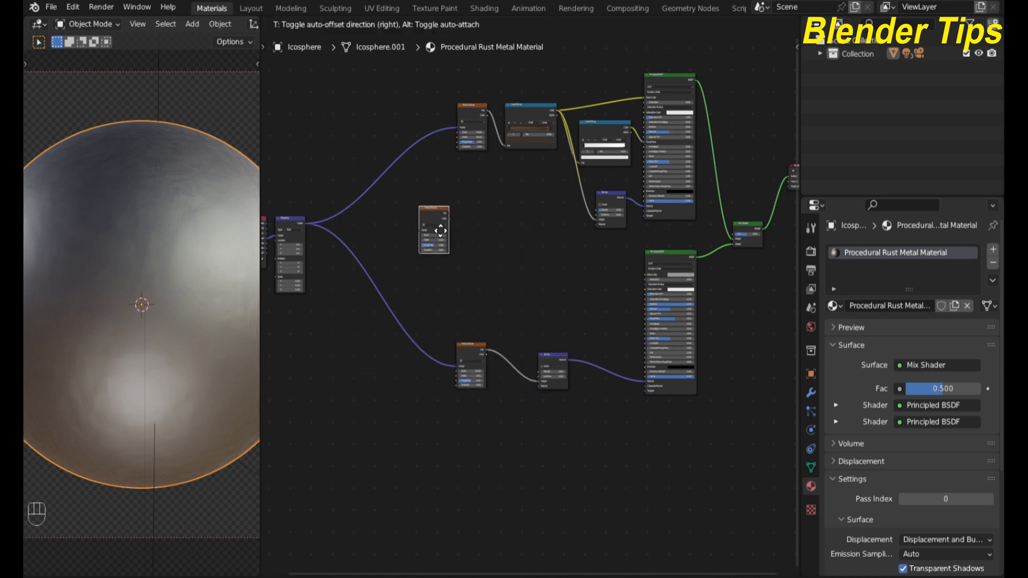
click(445, 245)
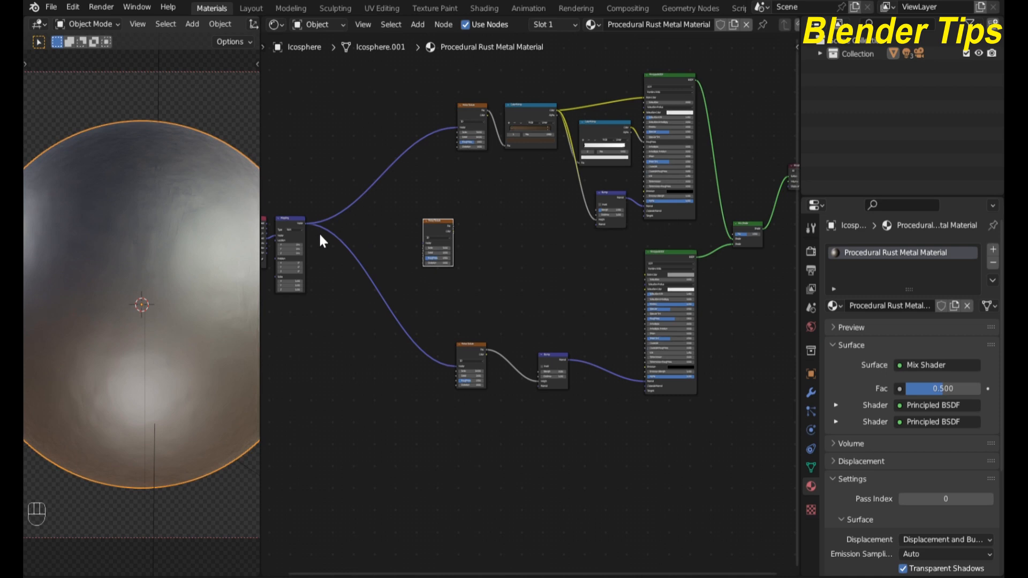
drag(306, 224, 420, 242)
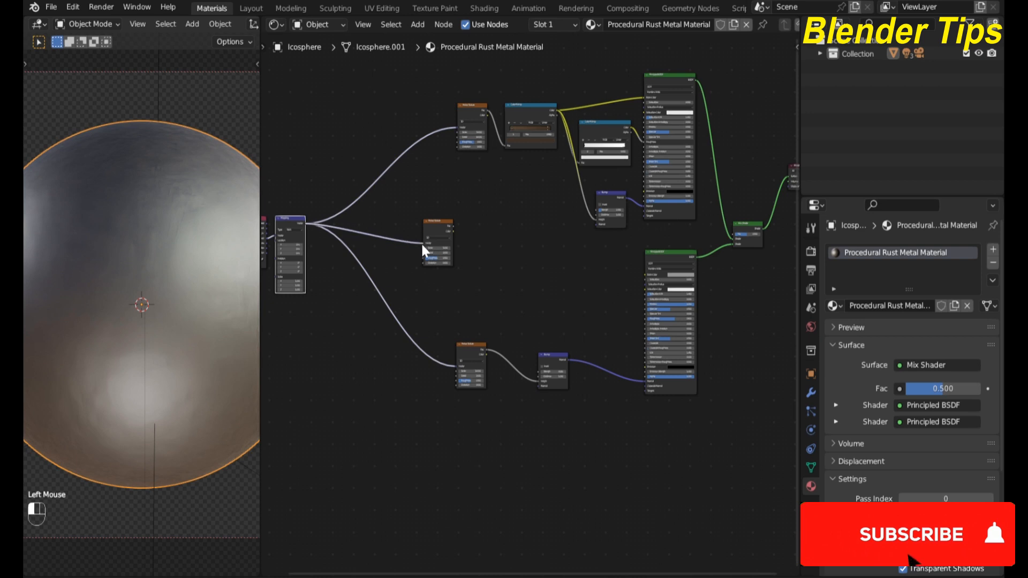
Preview the new Noise Texture directly on the sphere
scroll(487, 253, up, 4)
middle_drag(490, 256, 529, 272)
click(388, 192)
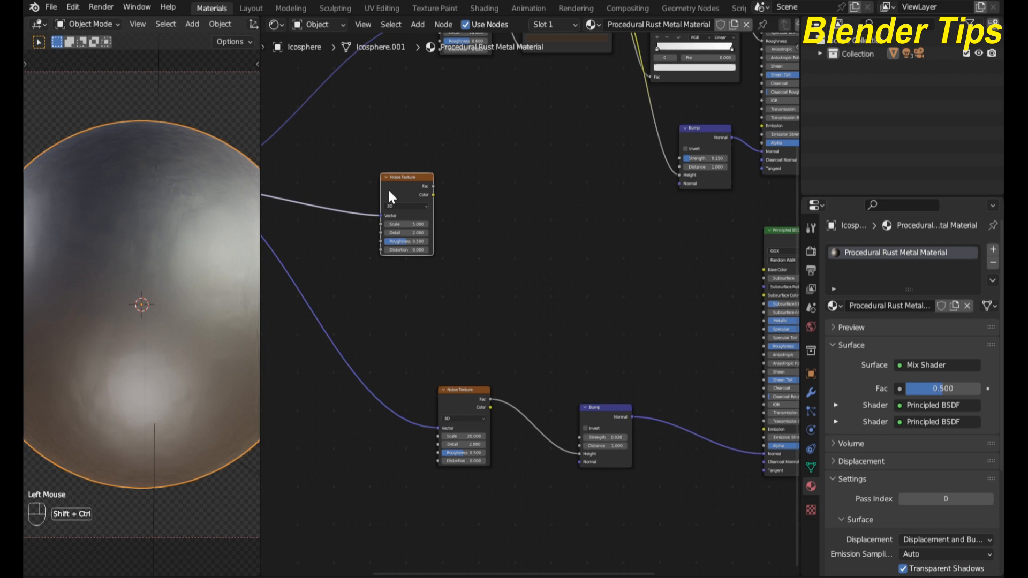
ctrl+shift+click(389, 191)
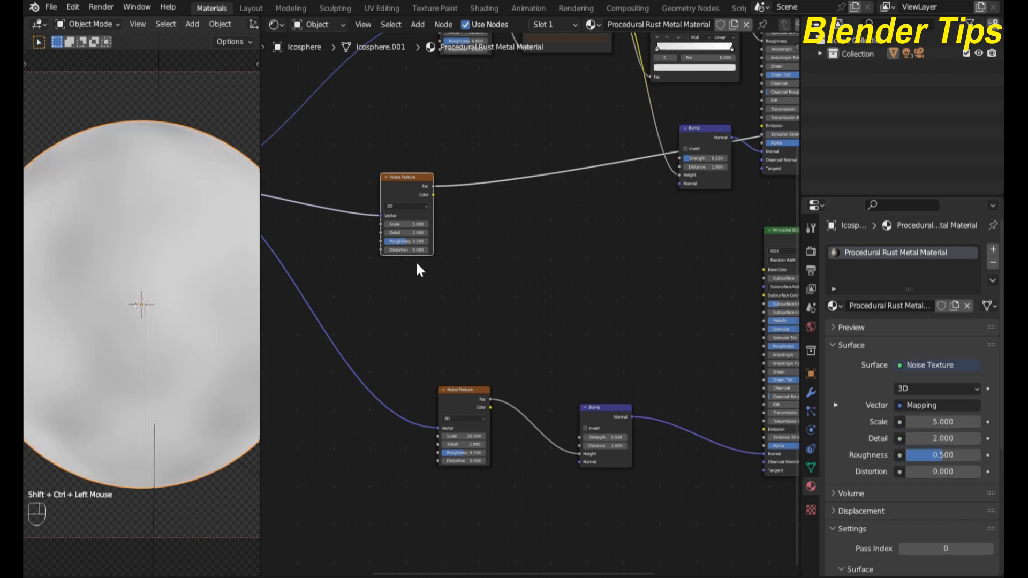
Set the previewed Noise Texture's Scale to 20 and Detail to 15
click(427, 223)
click(427, 224)
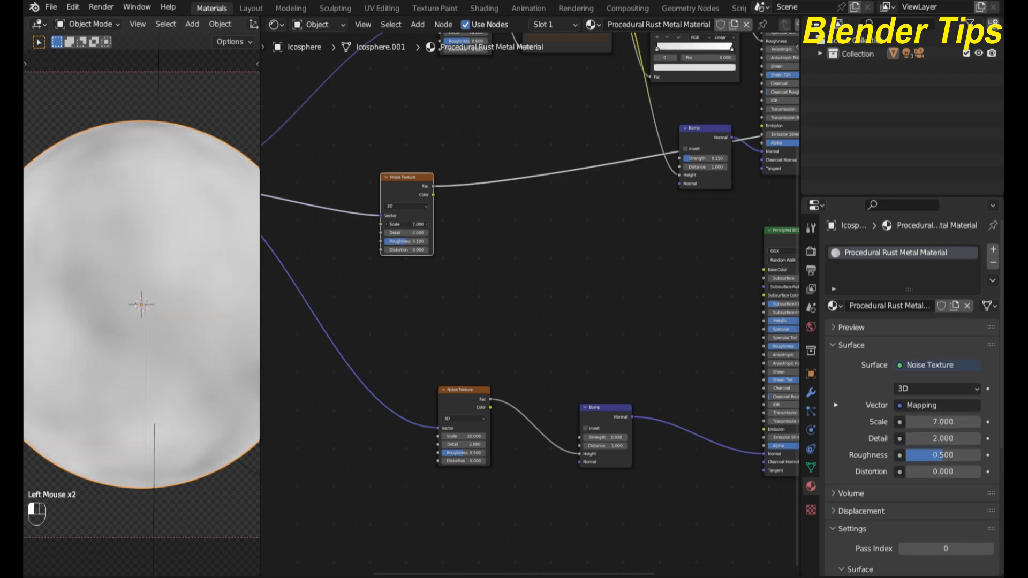
click(406, 224)
key(Return)
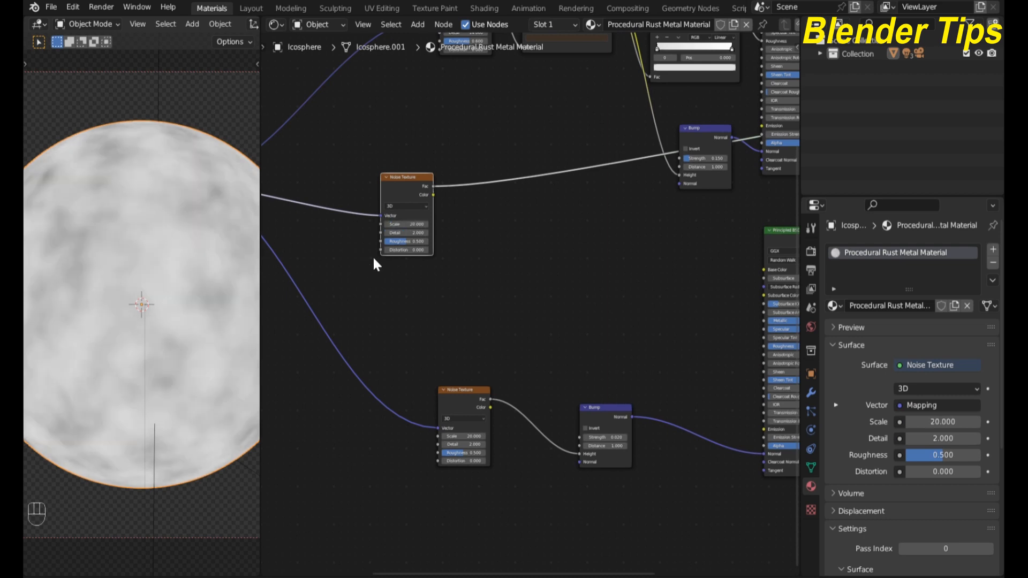
click(406, 232)
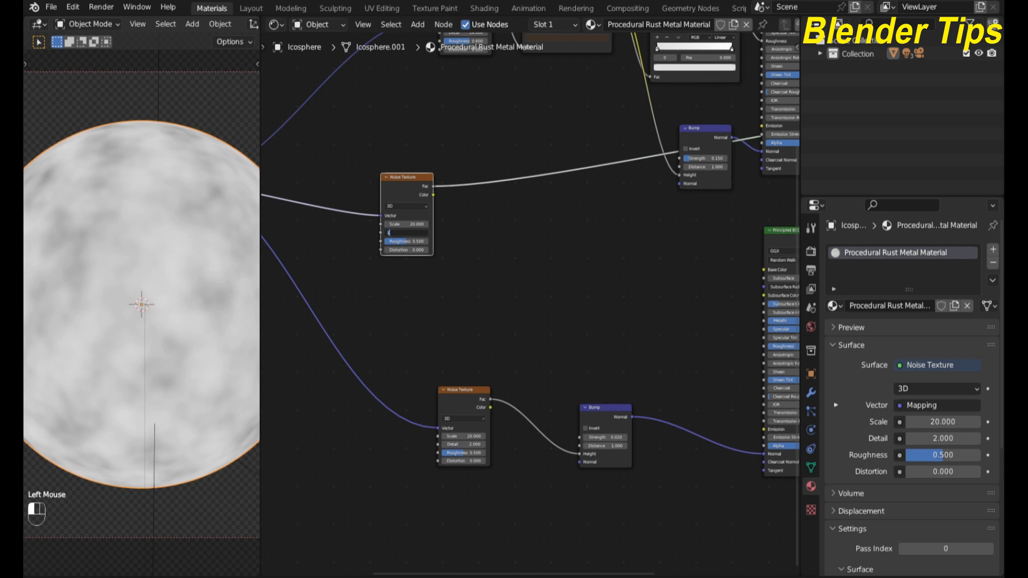
key(Return)
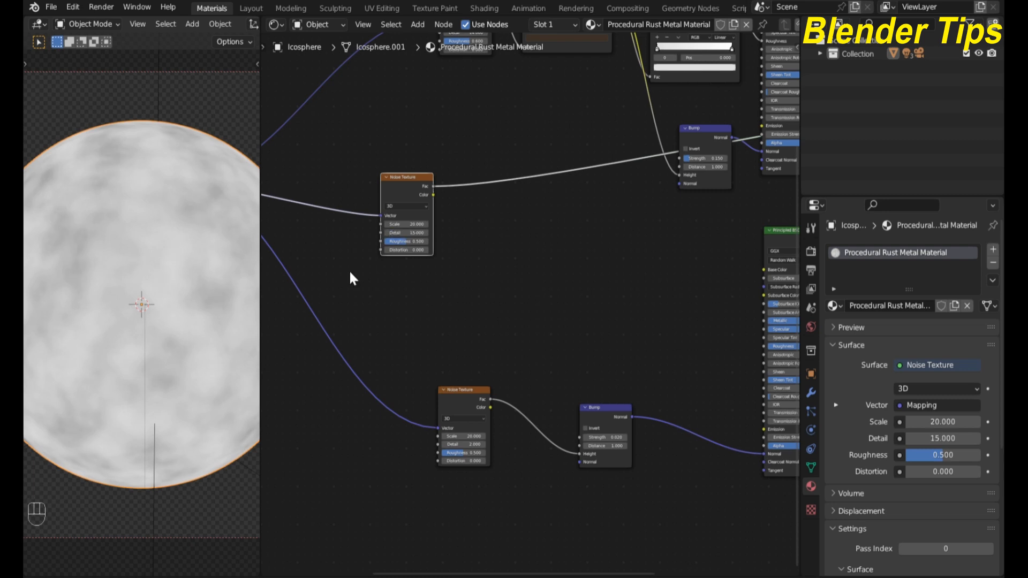
Set the previewed Noise Texture's Roughness to 0.95 and check the pattern on the whole sphere
scroll(463, 259, up, 4)
middle_drag(469, 260, 506, 282)
click(409, 241)
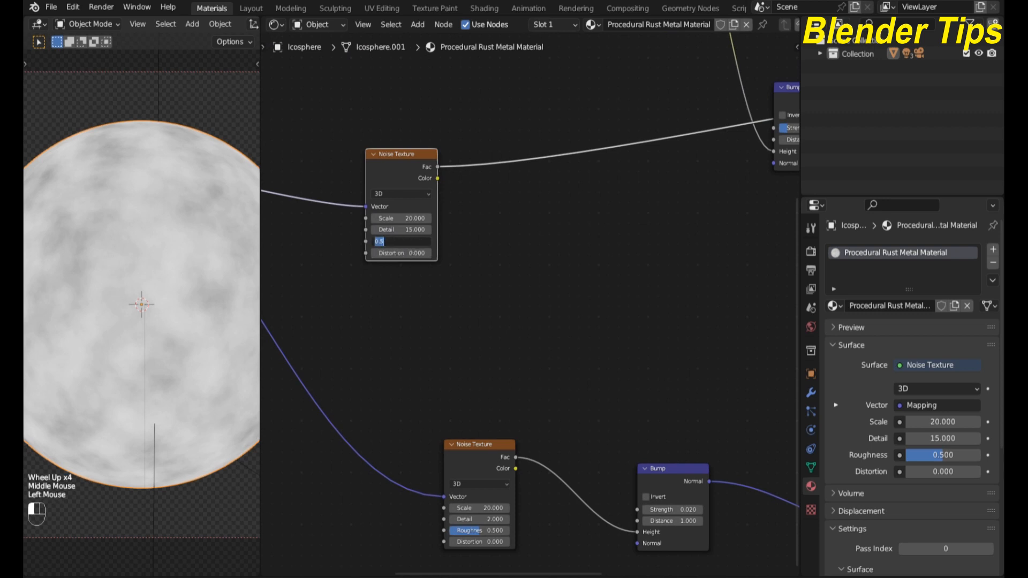
text(.950)
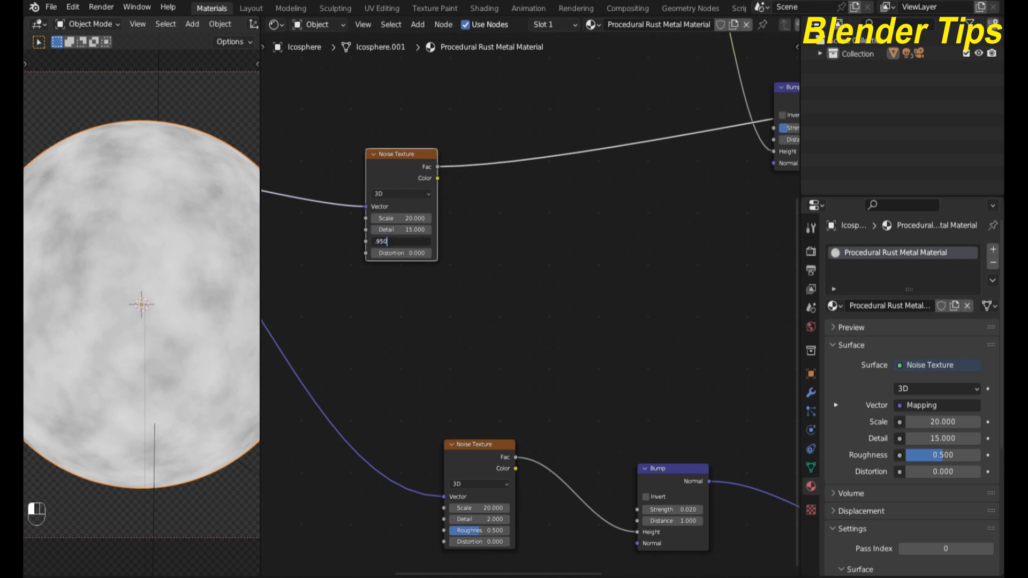
key(Return)
scroll(164, 281, down, 2)
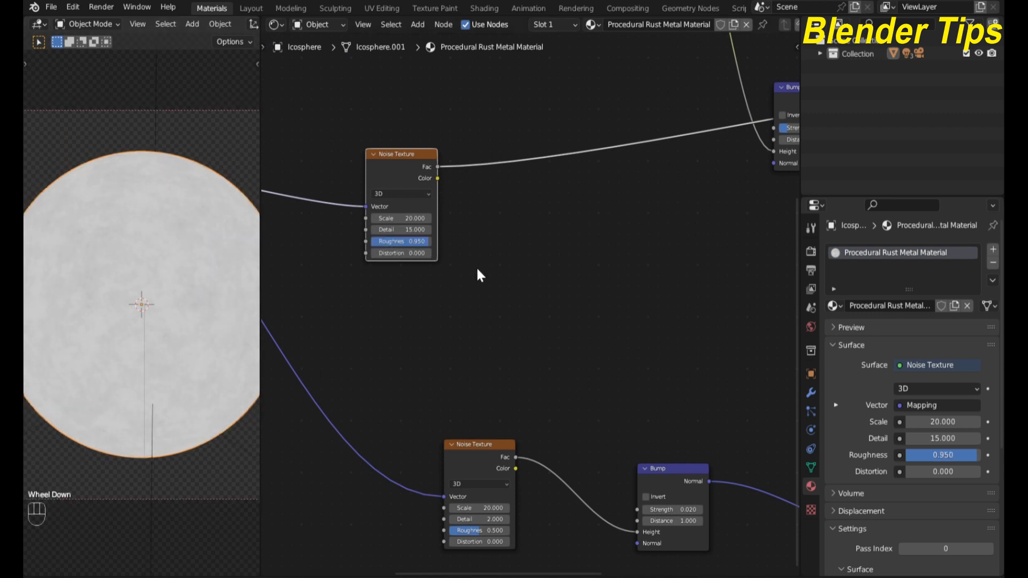
Insert a Color Ramp between the mask Noise Texture's Fac output and the previewed Material Output
scroll(479, 275, down, 2)
middle_drag(477, 276, 420, 266)
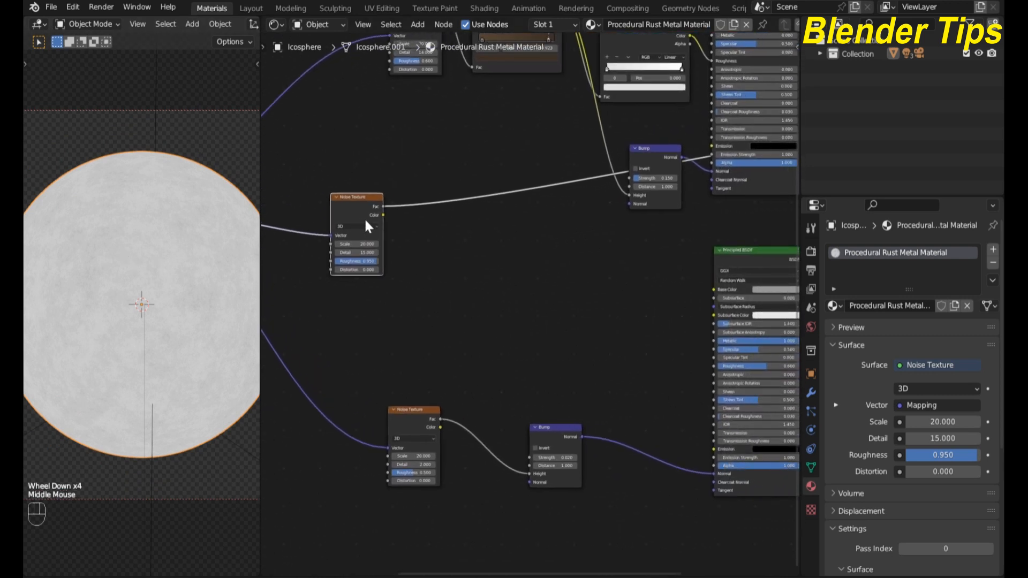
scroll(506, 241, down, 1)
middle_drag(504, 247, 468, 297)
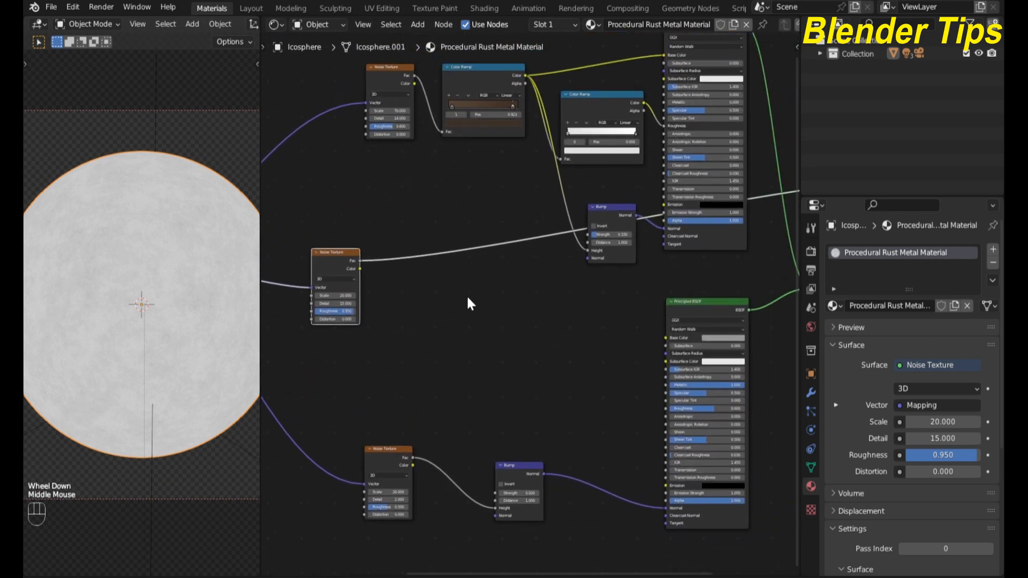
click(408, 284)
key(shift+a)
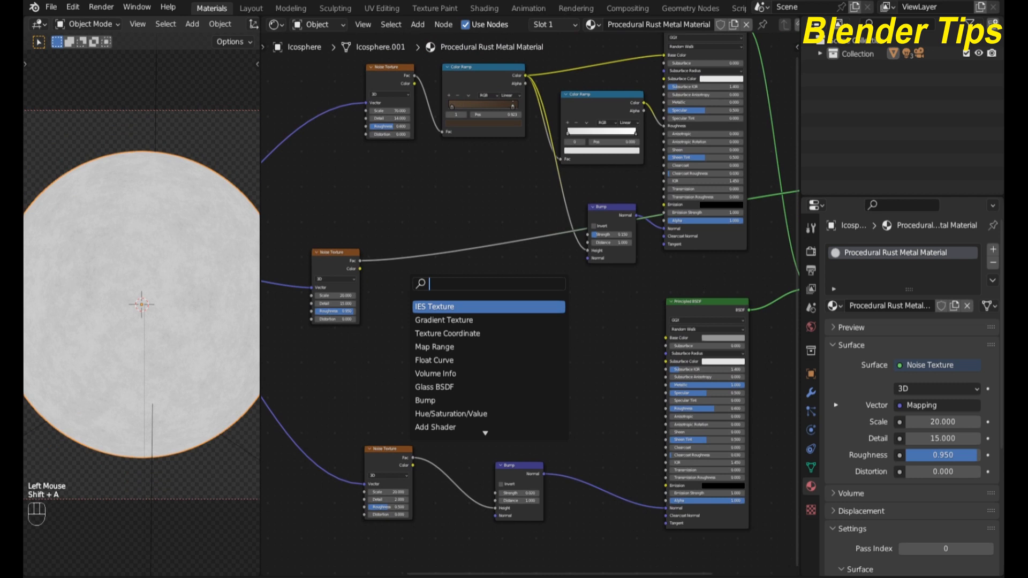
text(co)
click(429, 320)
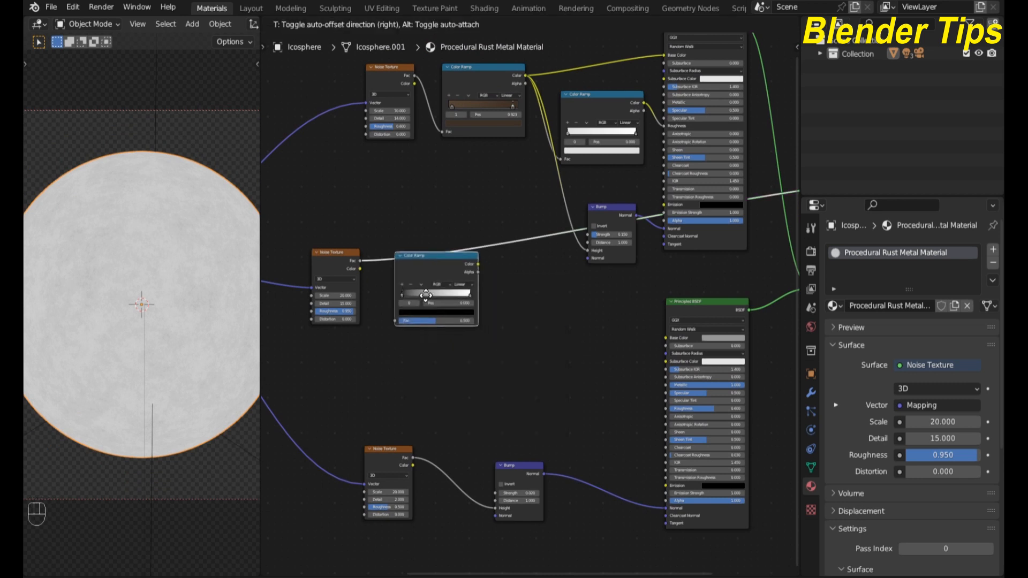
click(426, 295)
Set the mask Color Ramp's black stop to position 0.481 and its white stop to 0.551
middle_drag(546, 287, 606, 293)
scroll(600, 290, up, 3)
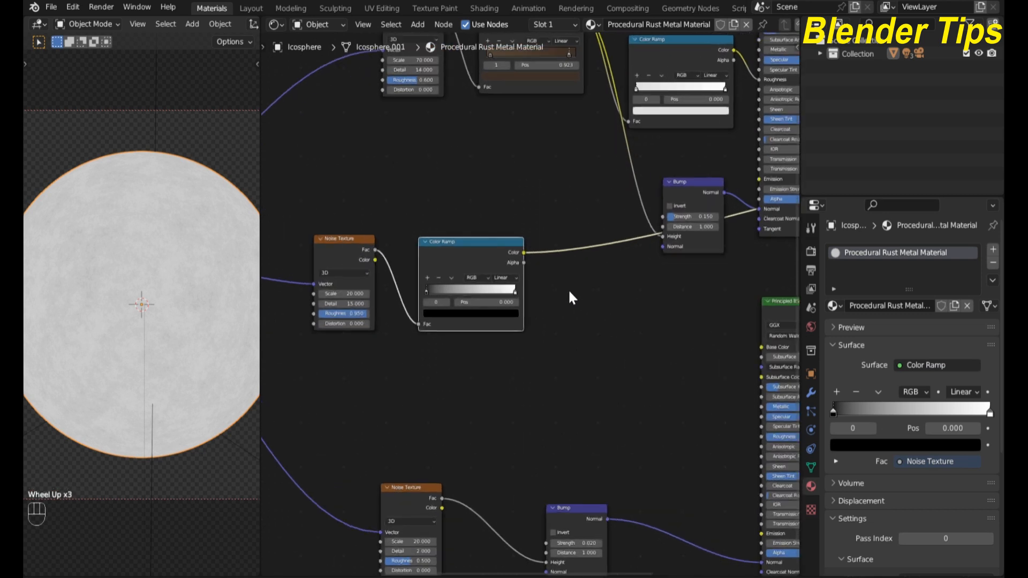
scroll(459, 344, up, 1)
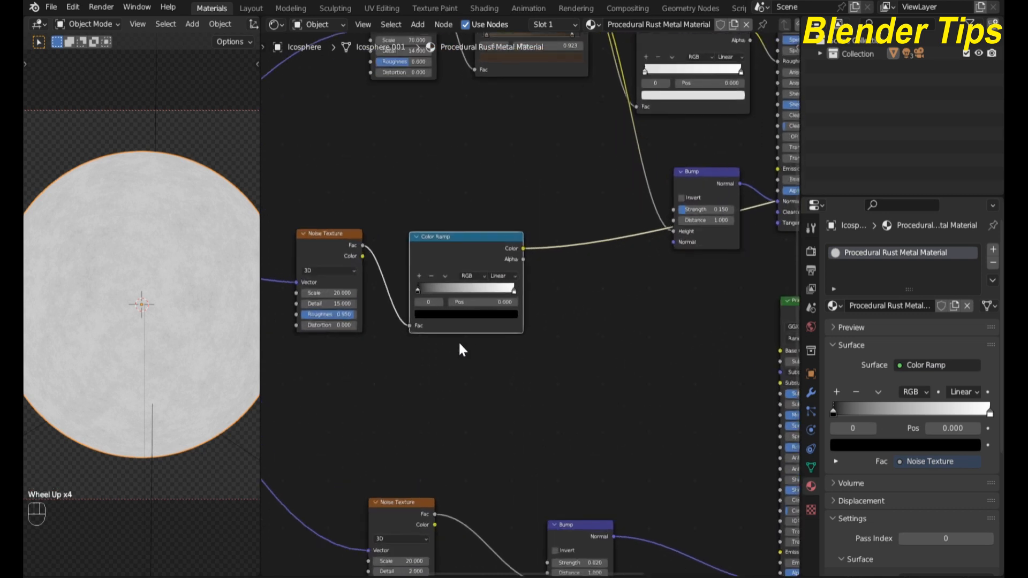
middle_drag(459, 346, 484, 336)
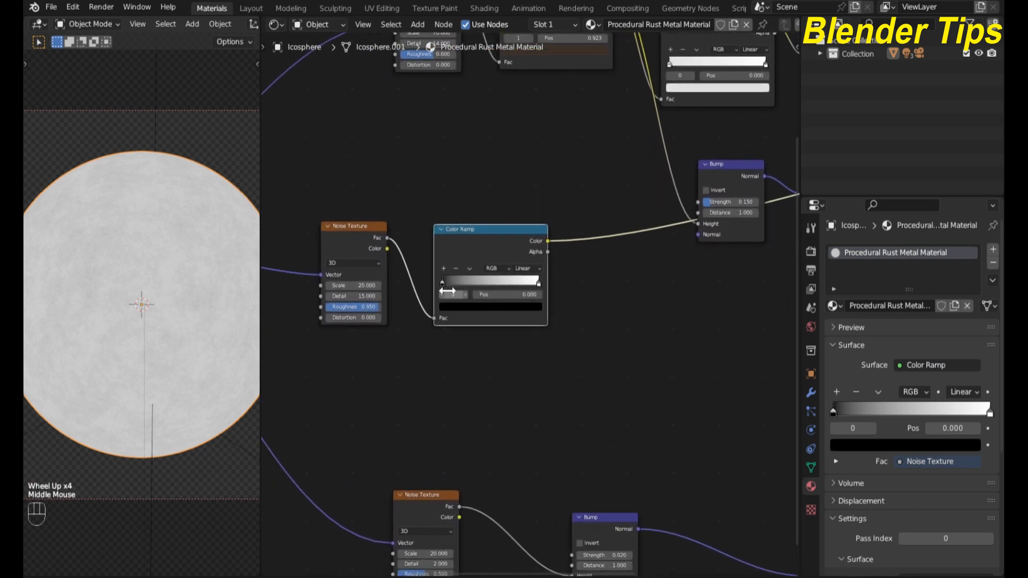
drag(442, 282, 488, 282)
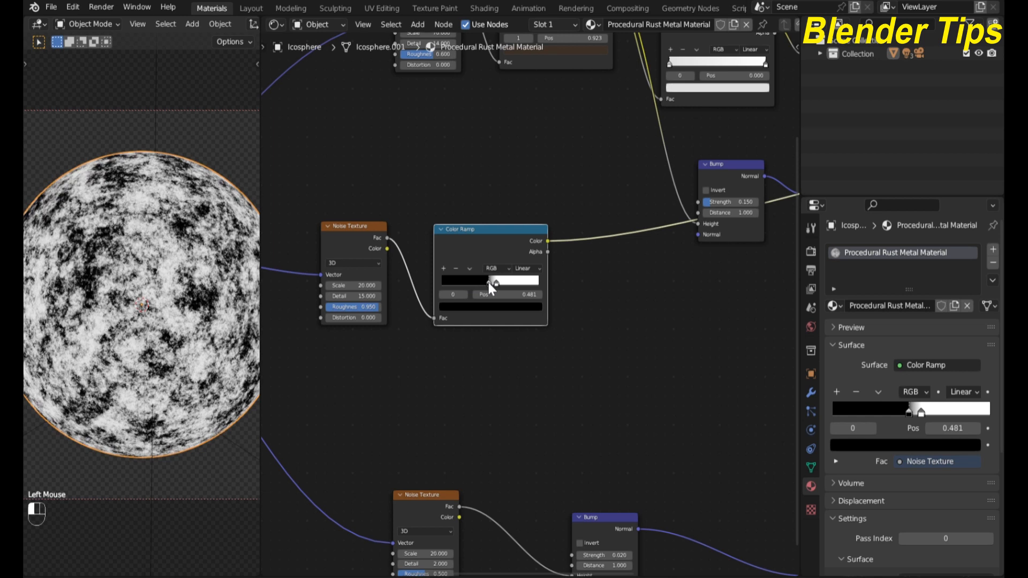
click(495, 284)
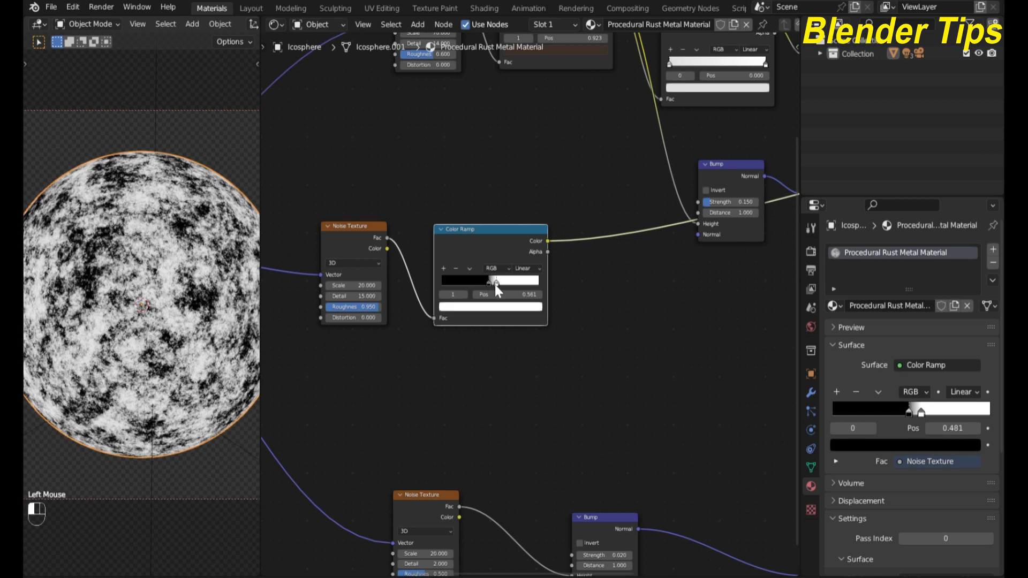
drag(494, 285, 494, 284)
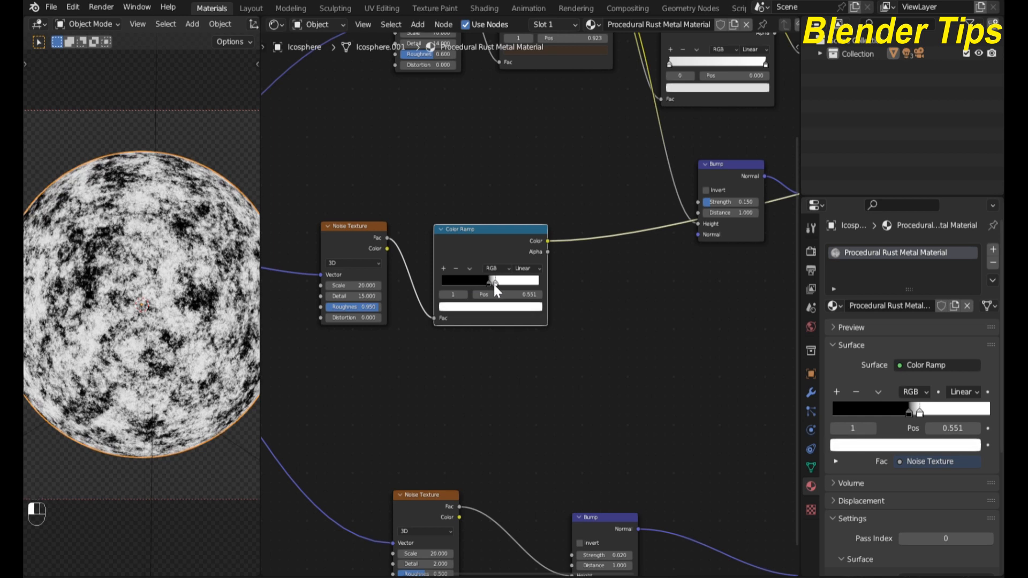
click(624, 318)
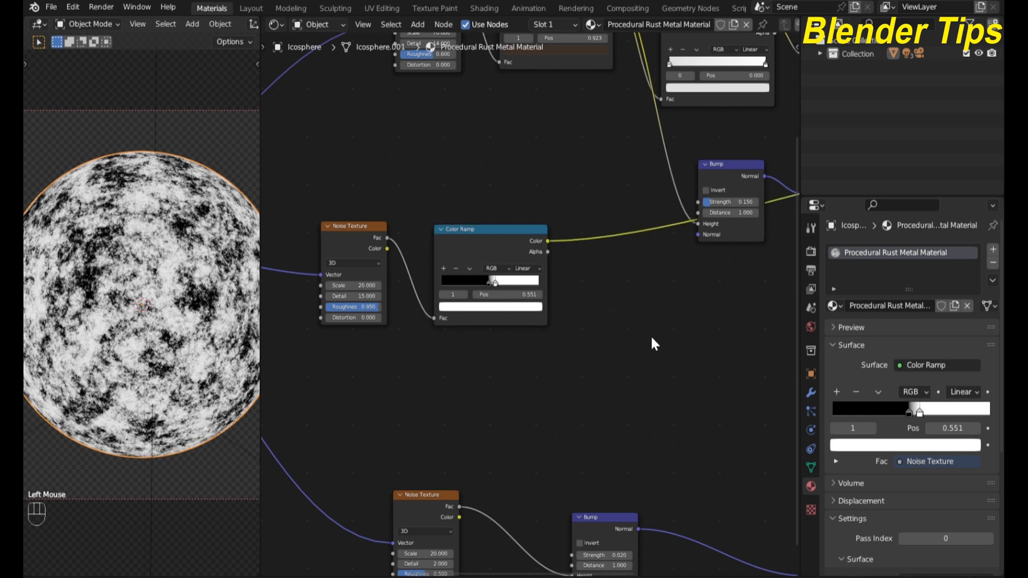
Link the mask Color Ramp's Color output to the Mix Shader's Fac input
scroll(650, 335, down, 2)
middle_drag(651, 335, 468, 359)
scroll(510, 304, down, 3)
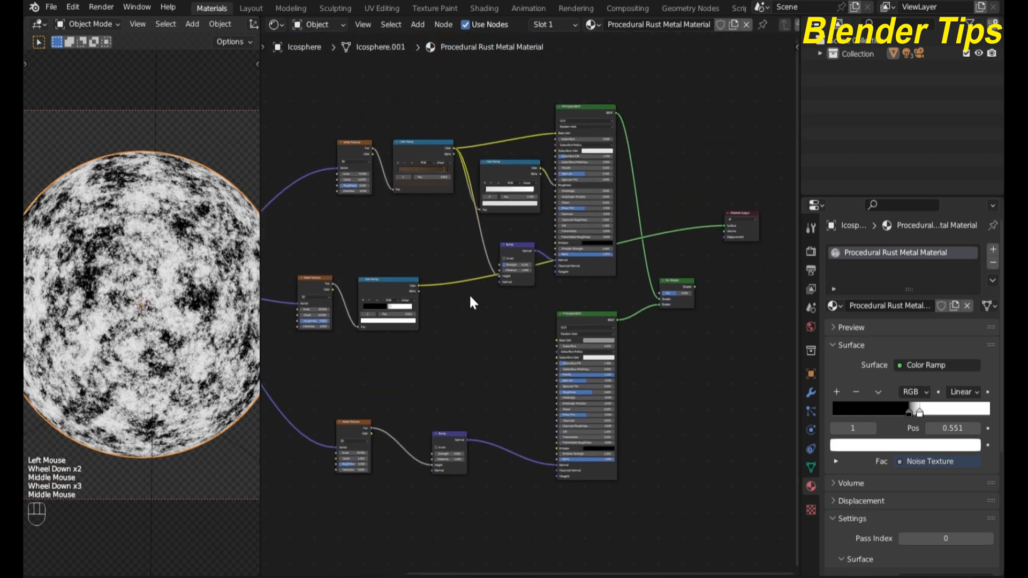
drag(419, 286, 654, 293)
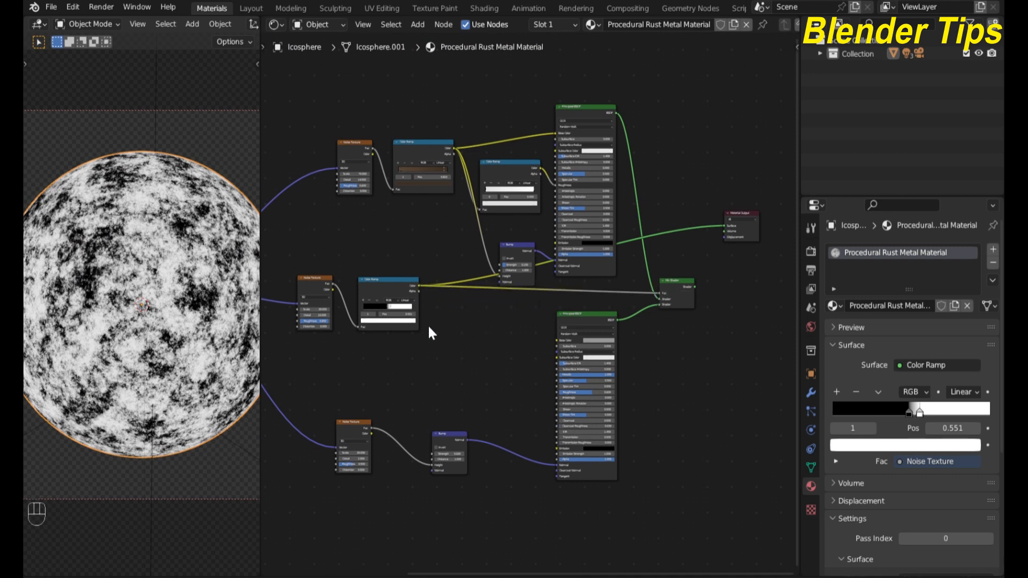
Reposition the Mix Shader and link its Shader output to the Material Output's Surface input
scroll(685, 369, up, 3)
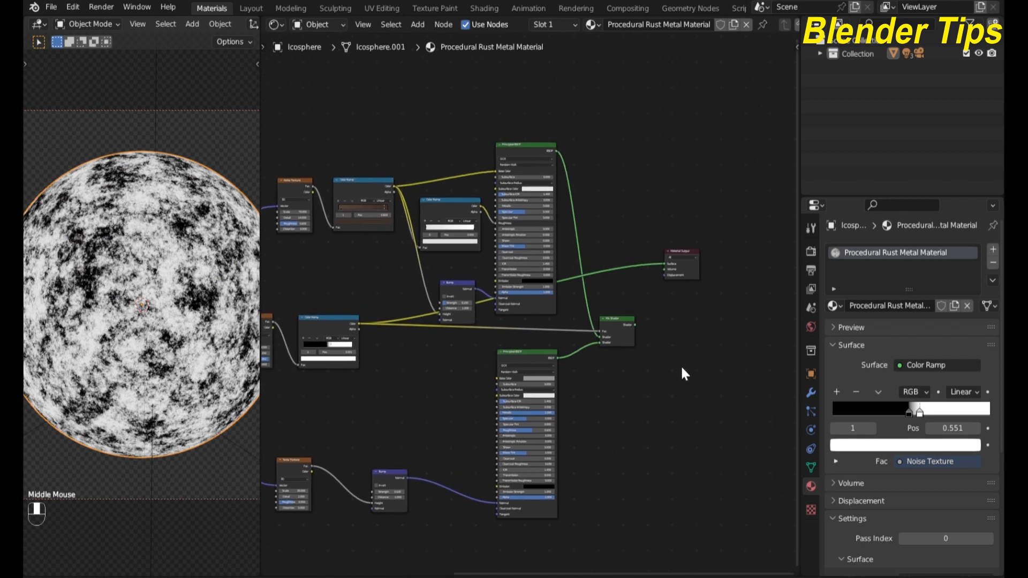
drag(643, 324, 658, 289)
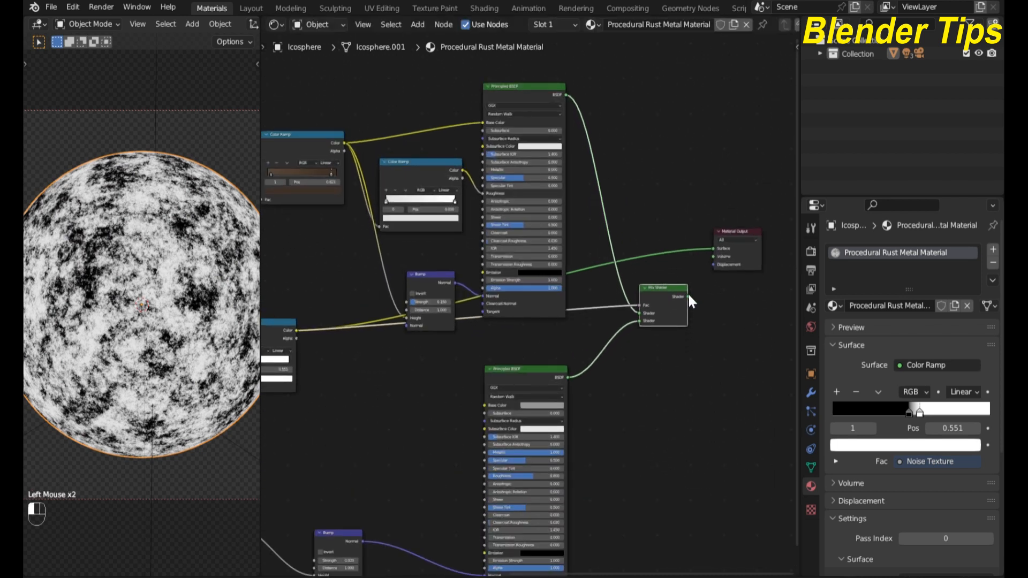
drag(710, 250, 712, 249)
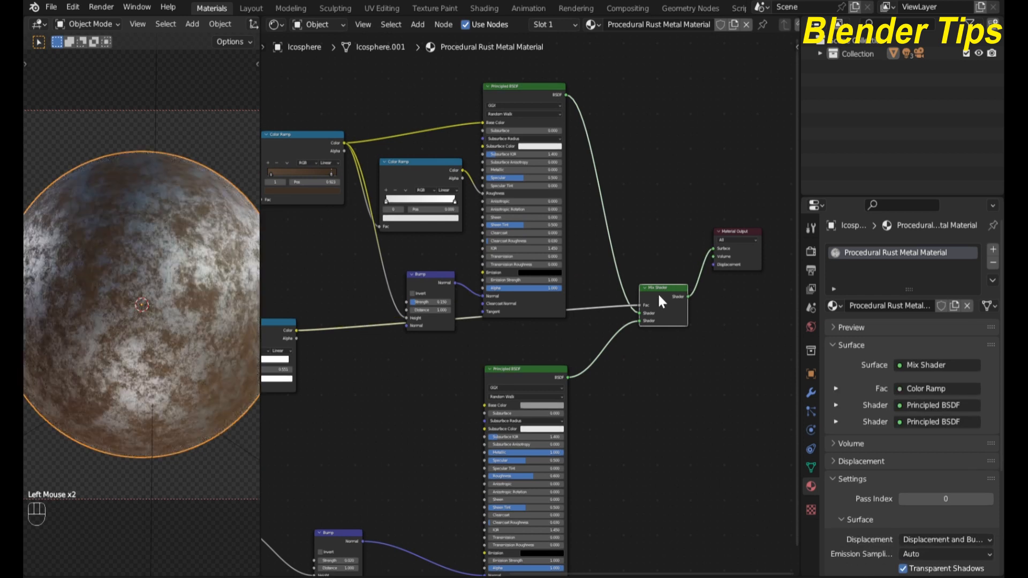
scroll(128, 279, up, 1)
scroll(128, 277, up, 1)
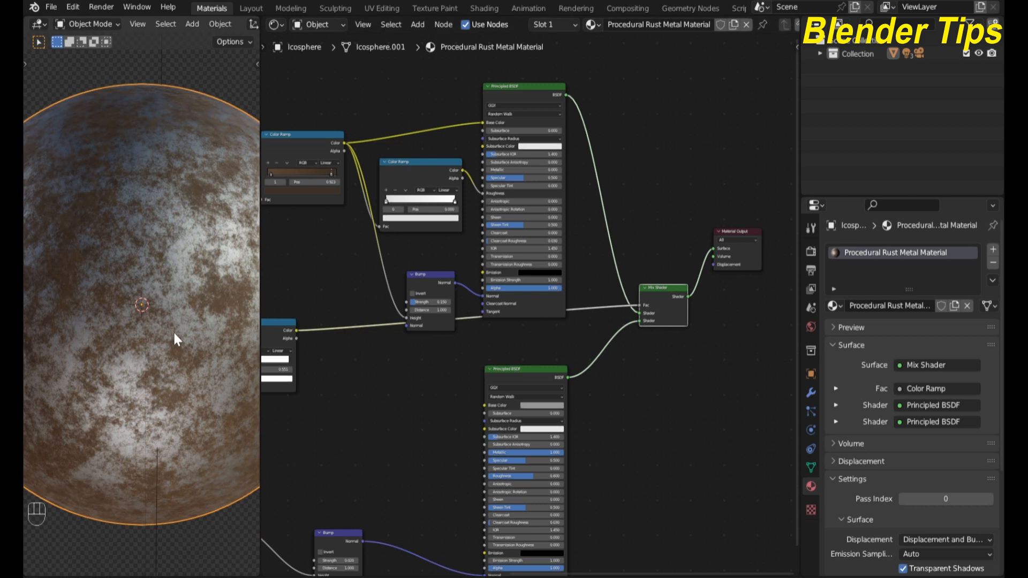
Move the rust branch's Bump node and Principled BSDF upward to make room between them and the mask branch
scroll(394, 404, down, 4)
middle_drag(394, 404, 484, 376)
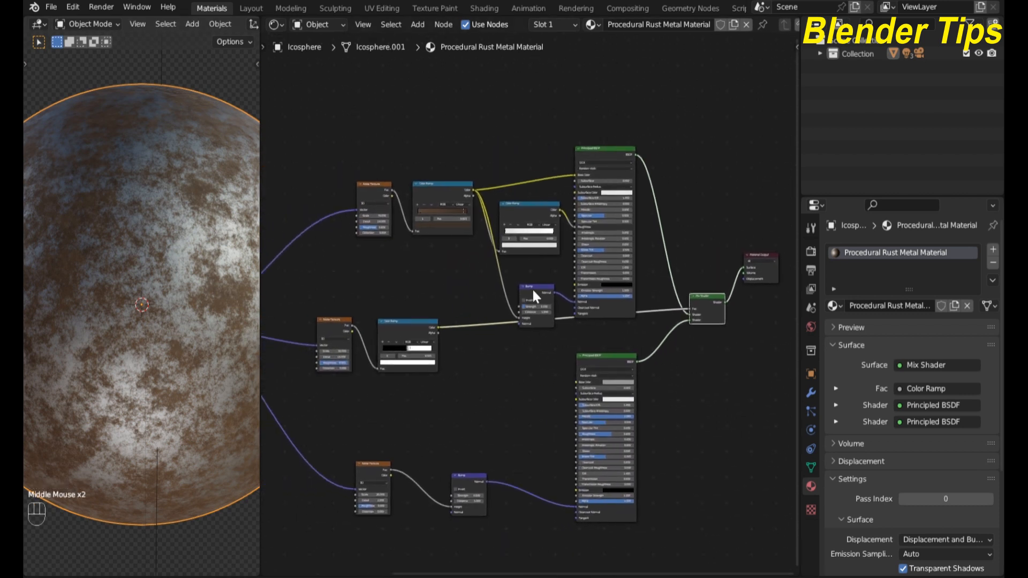
drag(531, 288, 534, 278)
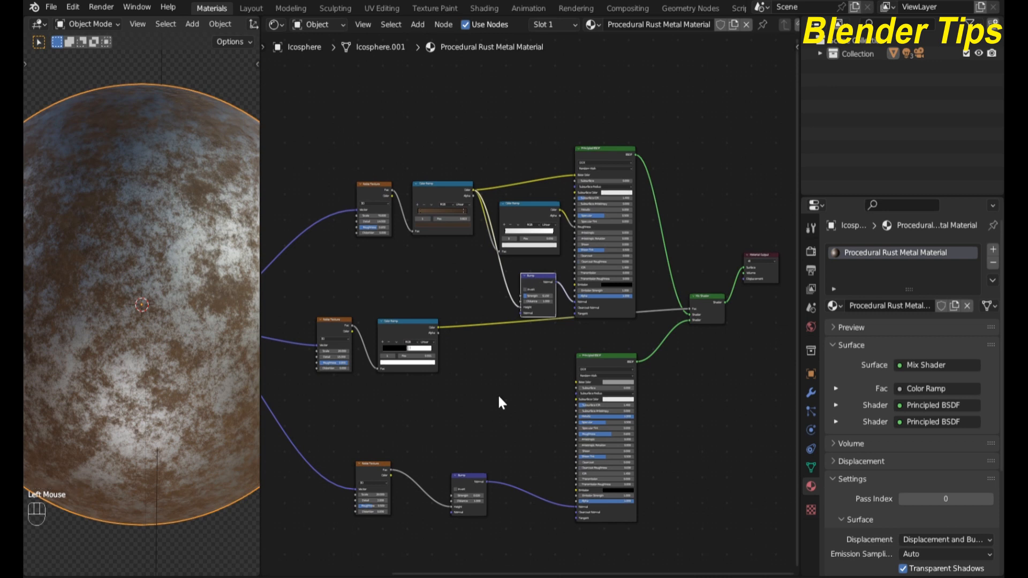
key(F6)
middle_drag(496, 412, 414, 497)
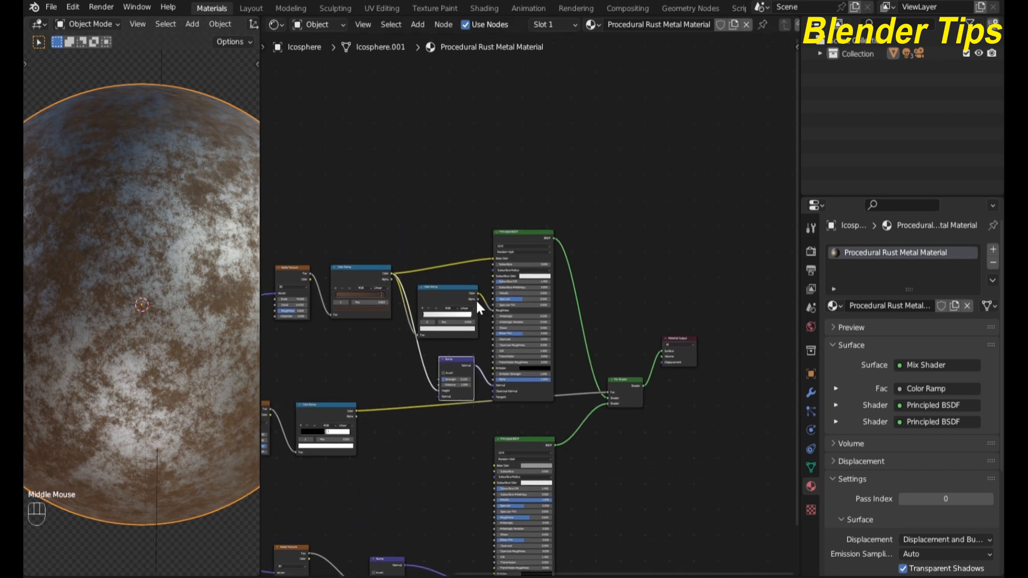
drag(527, 241, 556, 206)
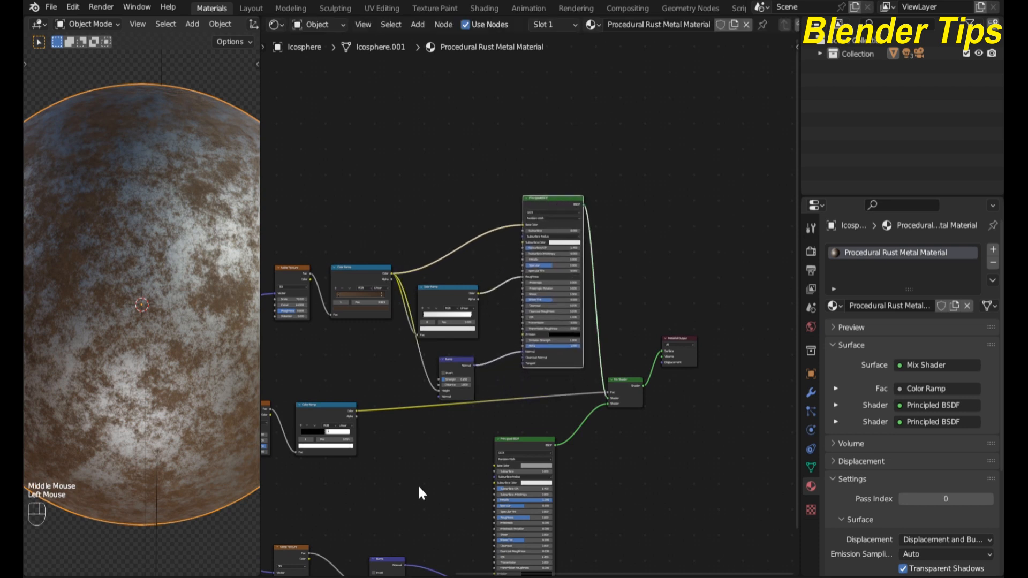
scroll(423, 474, up, 3)
middle_drag(423, 475, 518, 355)
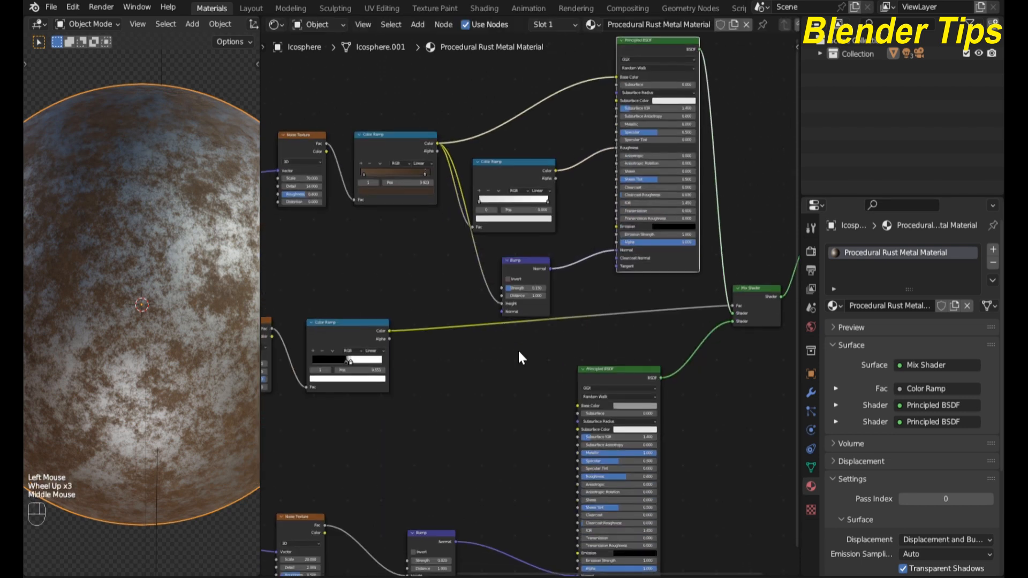
Duplicate the rust Bump node and insert the copy between the original Bump and the rust Principled BSDF's Normal input
click(509, 259)
click(517, 263)
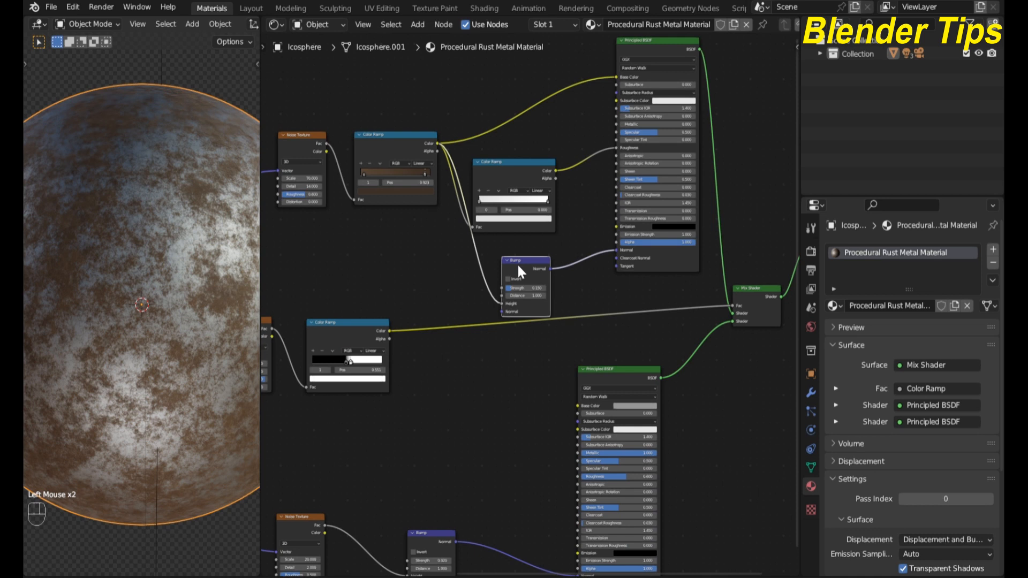
key(shift+d)
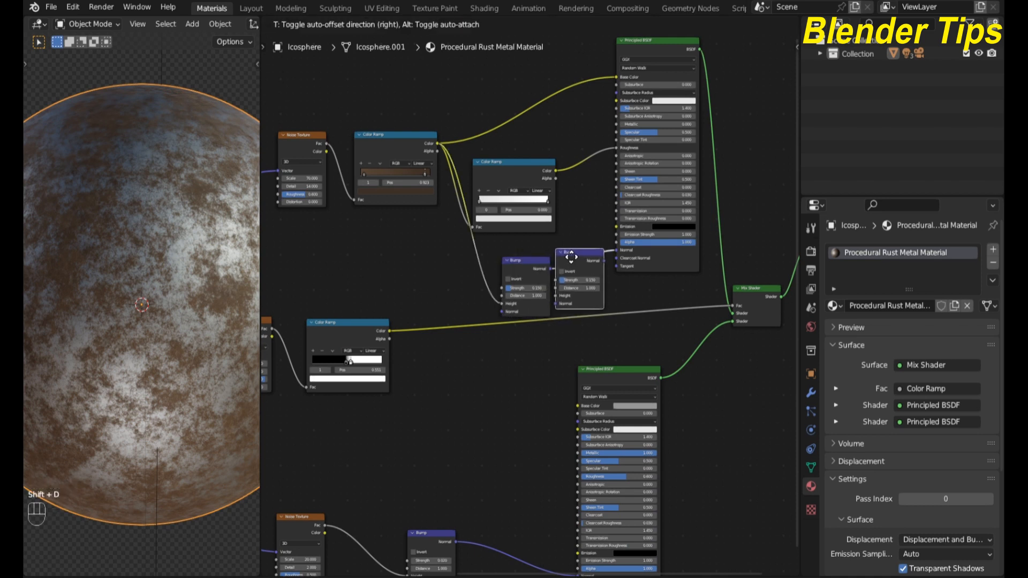
click(572, 260)
scroll(511, 362, up, 4)
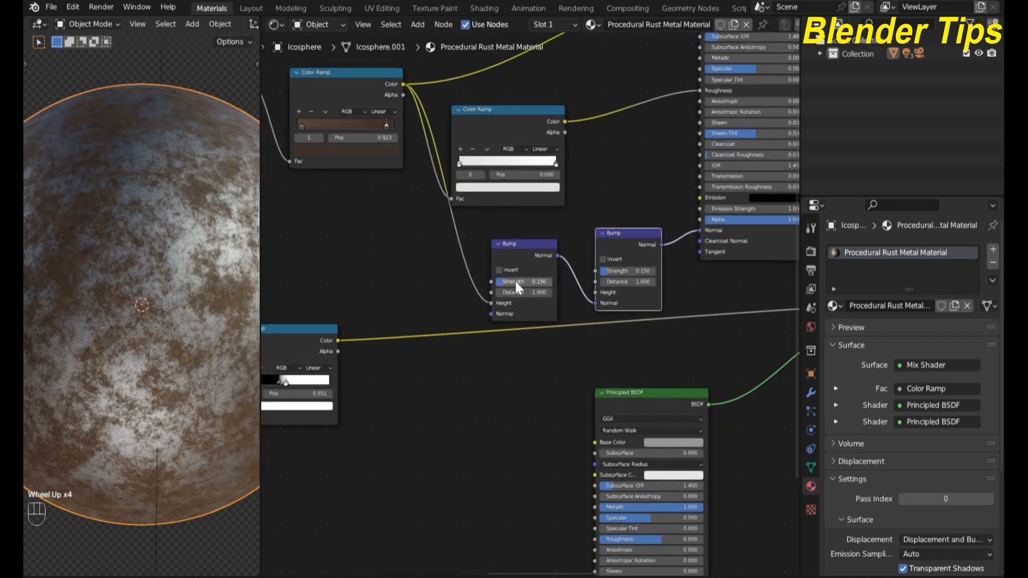
drag(514, 245, 510, 248)
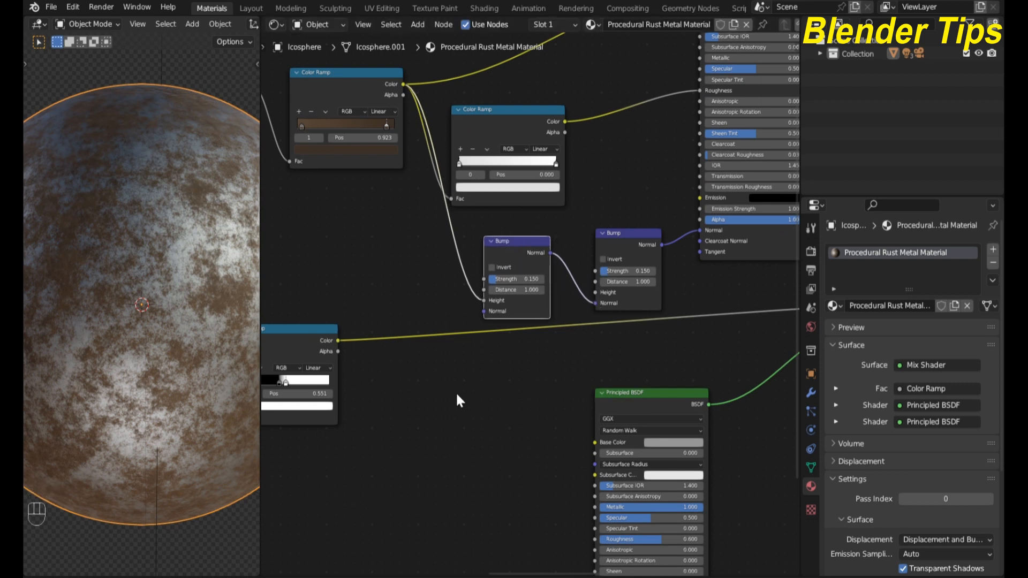
Link the mask Color Ramp's Color to the second Bump's Height and set that Bump's Strength to 1
middle_drag(456, 391, 458, 445)
click(351, 384)
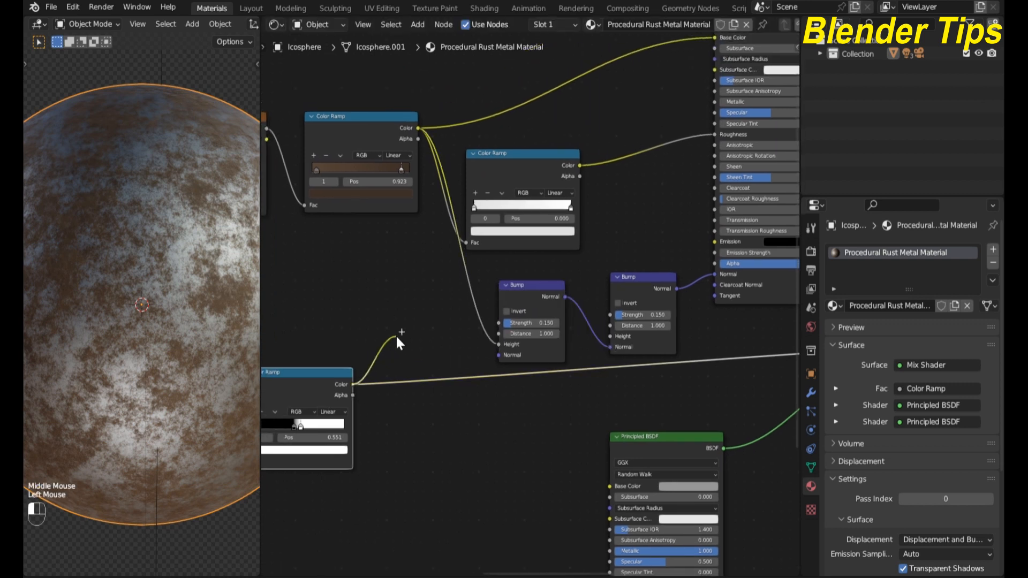
drag(352, 384, 610, 337)
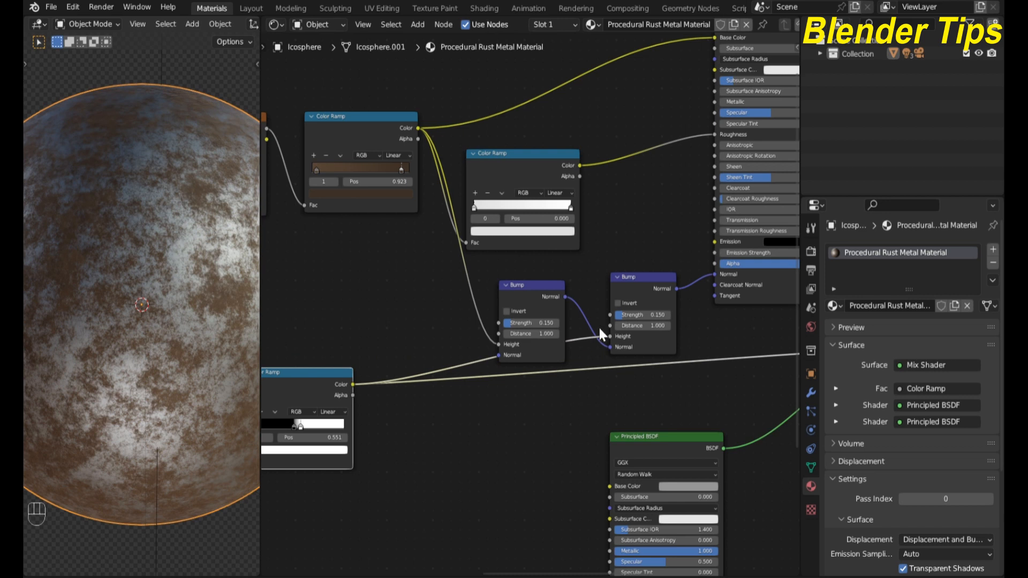
drag(624, 316, 652, 324)
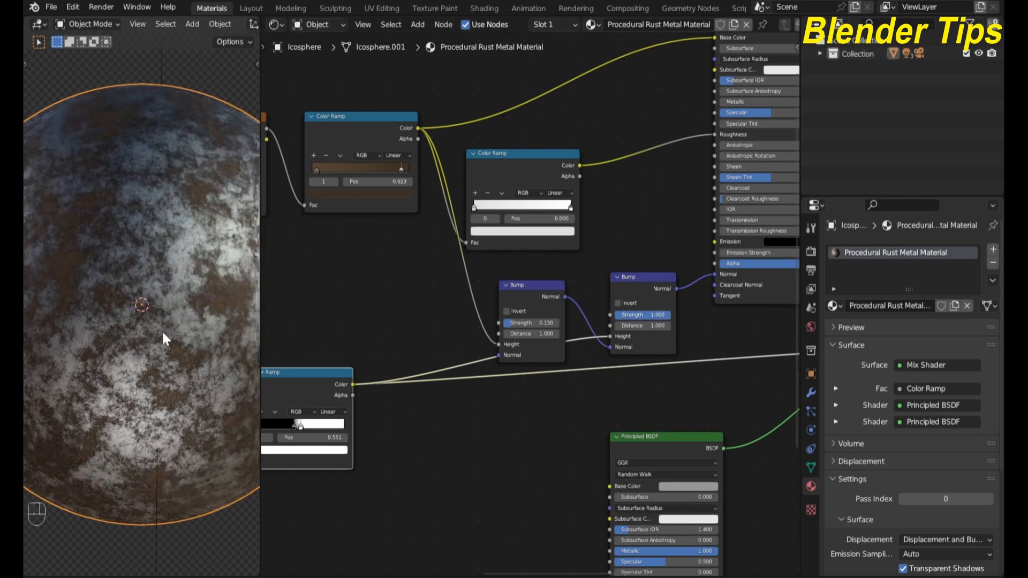
Examine the sphere's surface up close and the complete node network
scroll(432, 437, down, 3)
middle_drag(431, 437, 496, 451)
scroll(511, 426, down, 3)
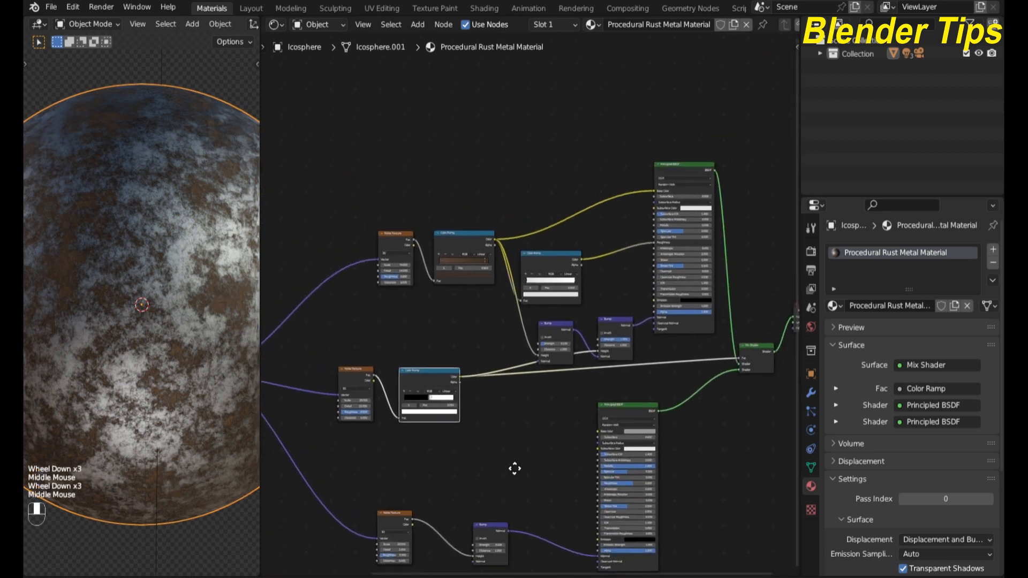
scroll(156, 277, up, 2)
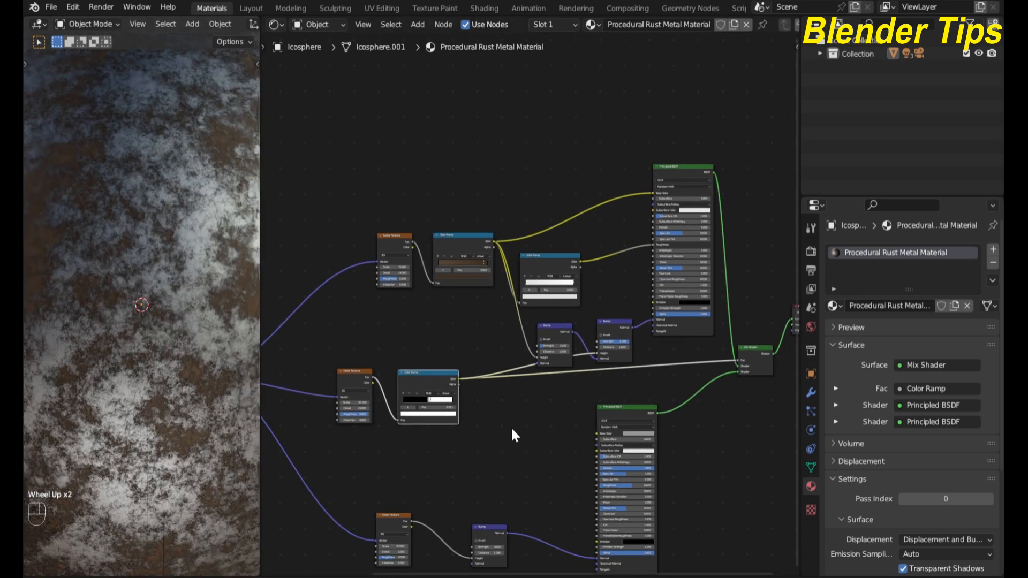
scroll(514, 434, down, 3)
middle_drag(452, 456, 415, 460)
scroll(348, 418, down, 2)
middle_drag(348, 418, 461, 383)
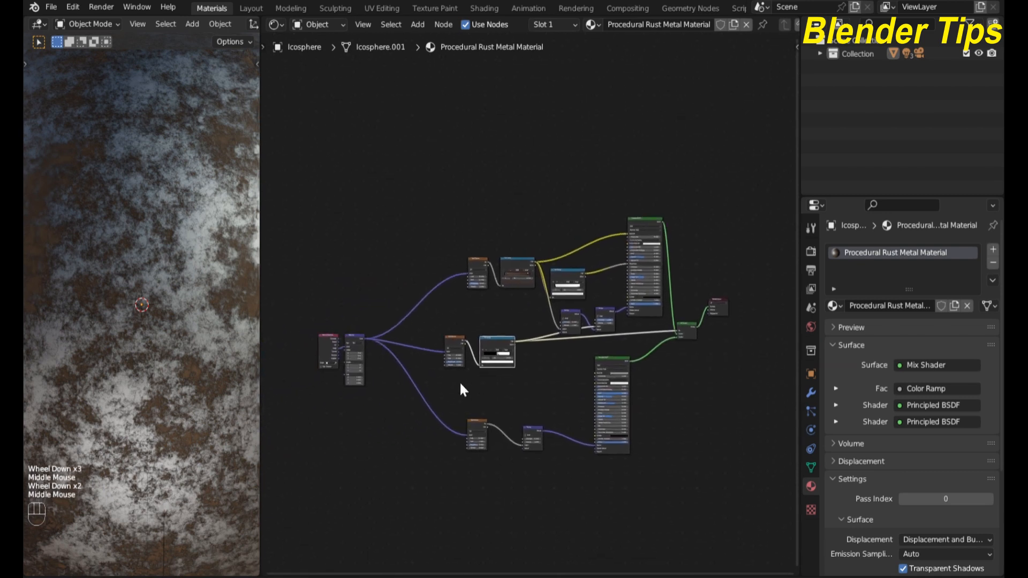
Deselect the icosphere and render the scene
scroll(92, 304, down, 3)
click(229, 198)
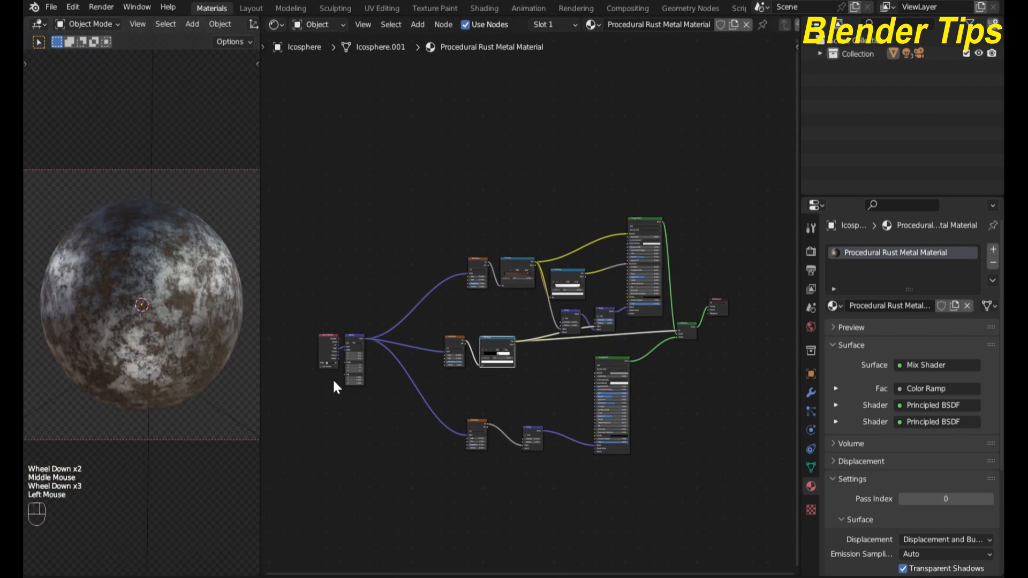
scroll(394, 444, up, 2)
middle_drag(393, 445, 426, 369)
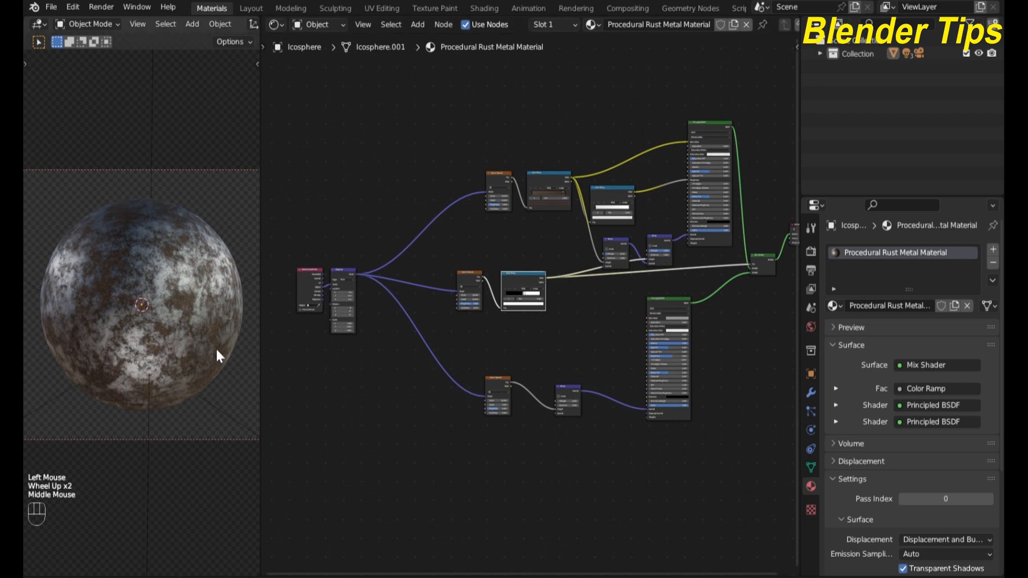
scroll(204, 337, up, 2)
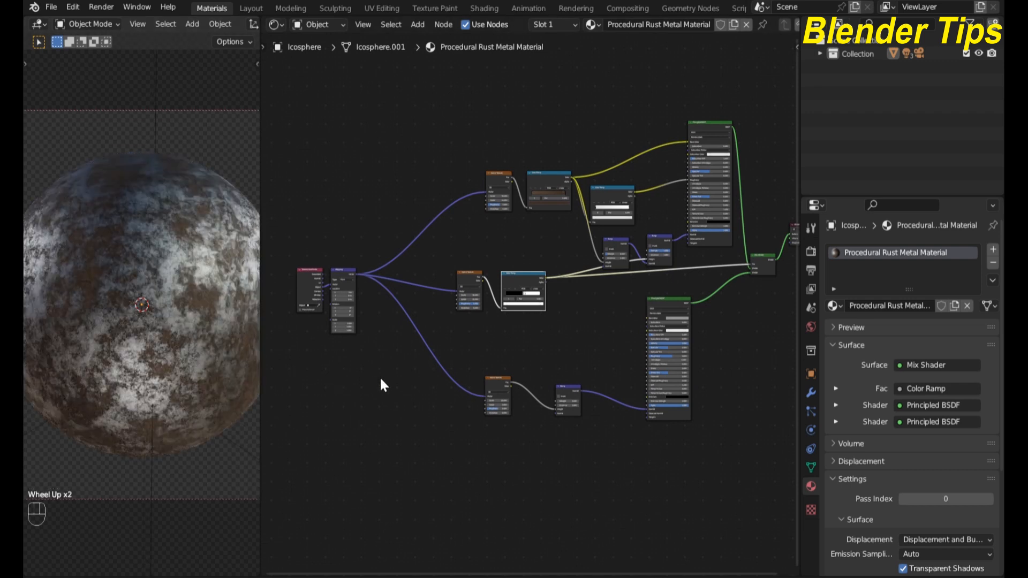
scroll(380, 377, down, 3)
middle_drag(380, 376, 359, 415)
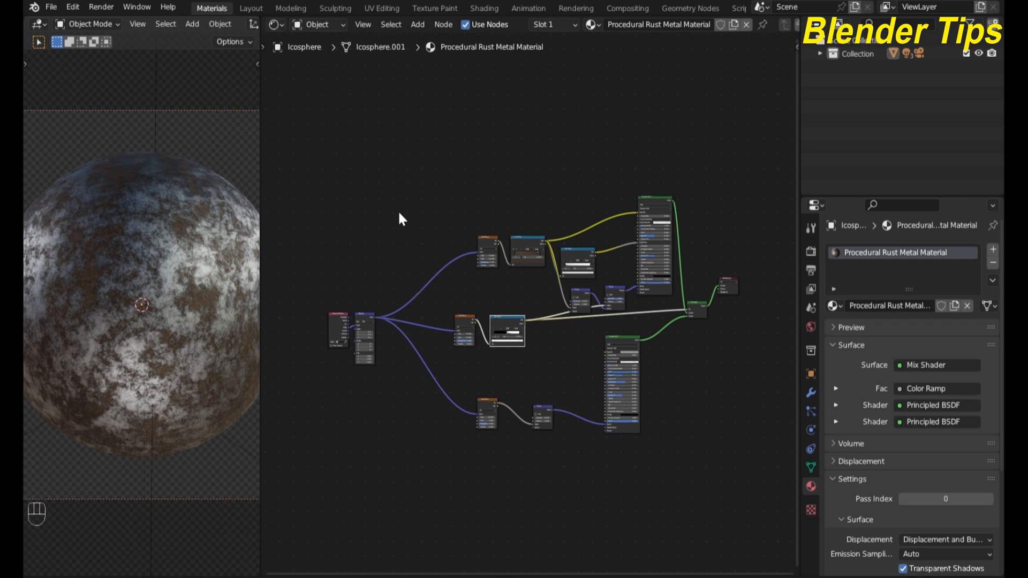
key(F12)
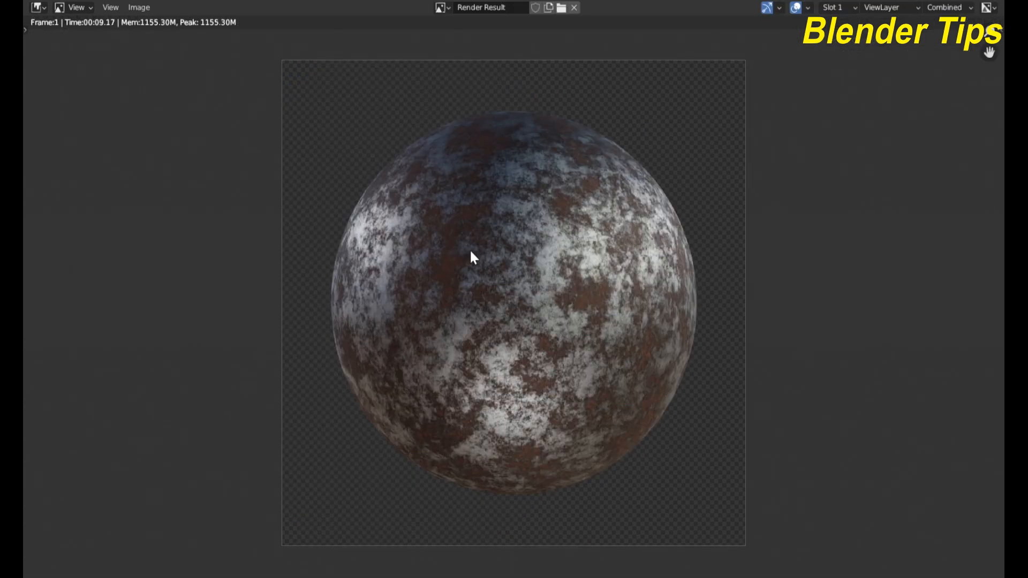
Examine the rust and metal detail in the rendered image up close and as a whole
scroll(471, 253, up, 6)
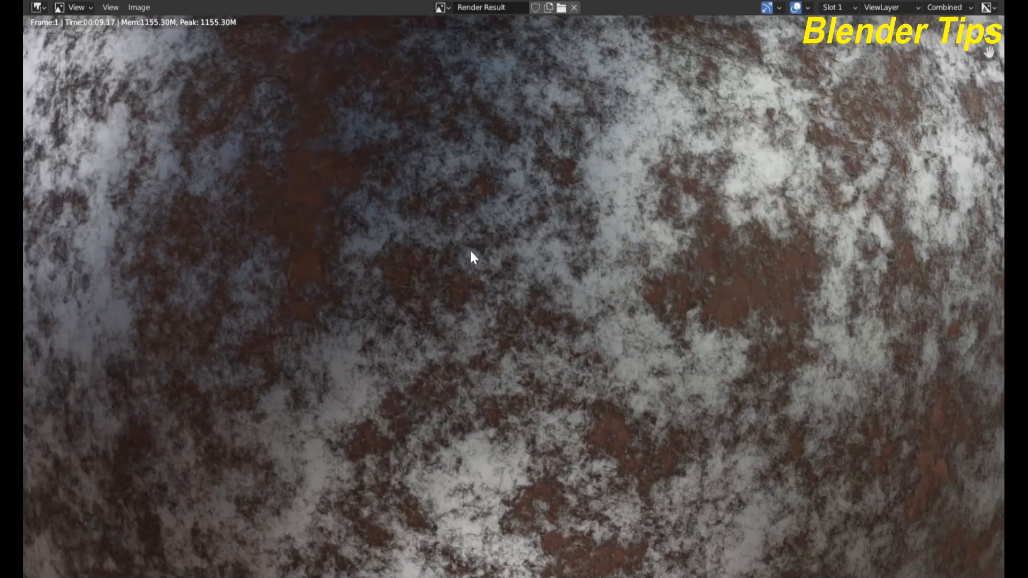
scroll(471, 252, down, 5)
scroll(472, 253, down, 1)
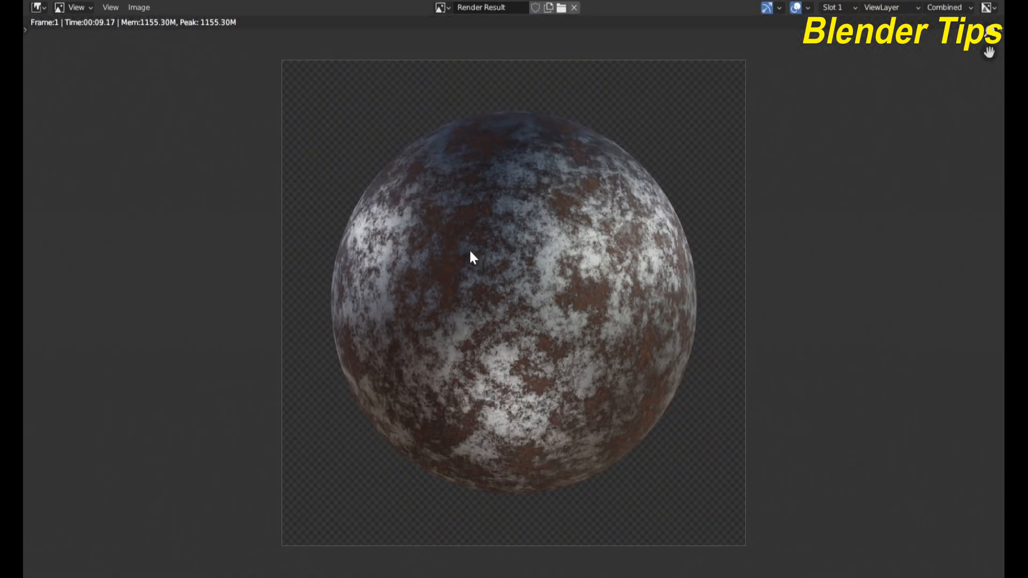
scroll(470, 252, up, 4)
scroll(470, 253, down, 2)
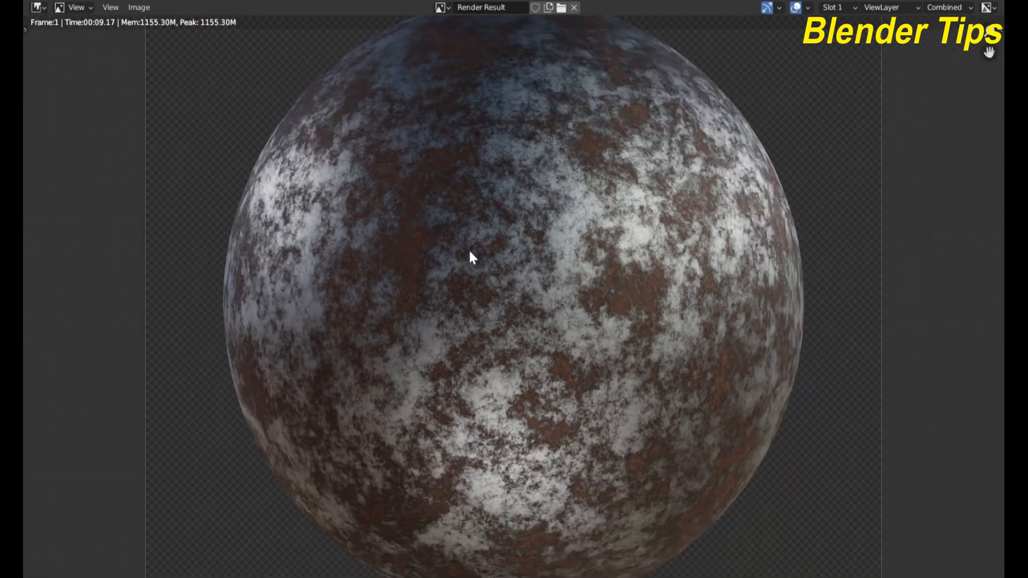